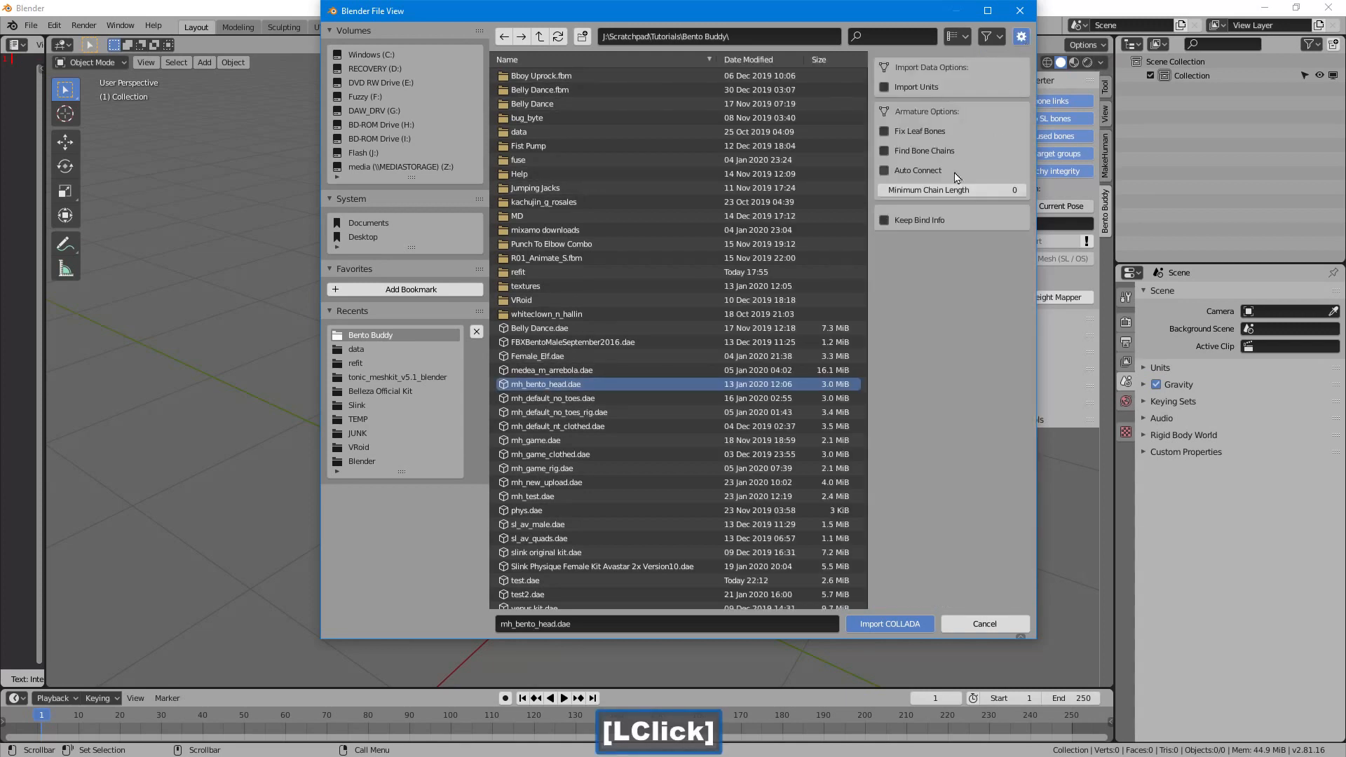
Step: Import mh_bento_head.dae as COLLADA with Fix Leaf Bones, Find Bone Chains and Auto Connect enabled, then clear the selection
click(886, 155)
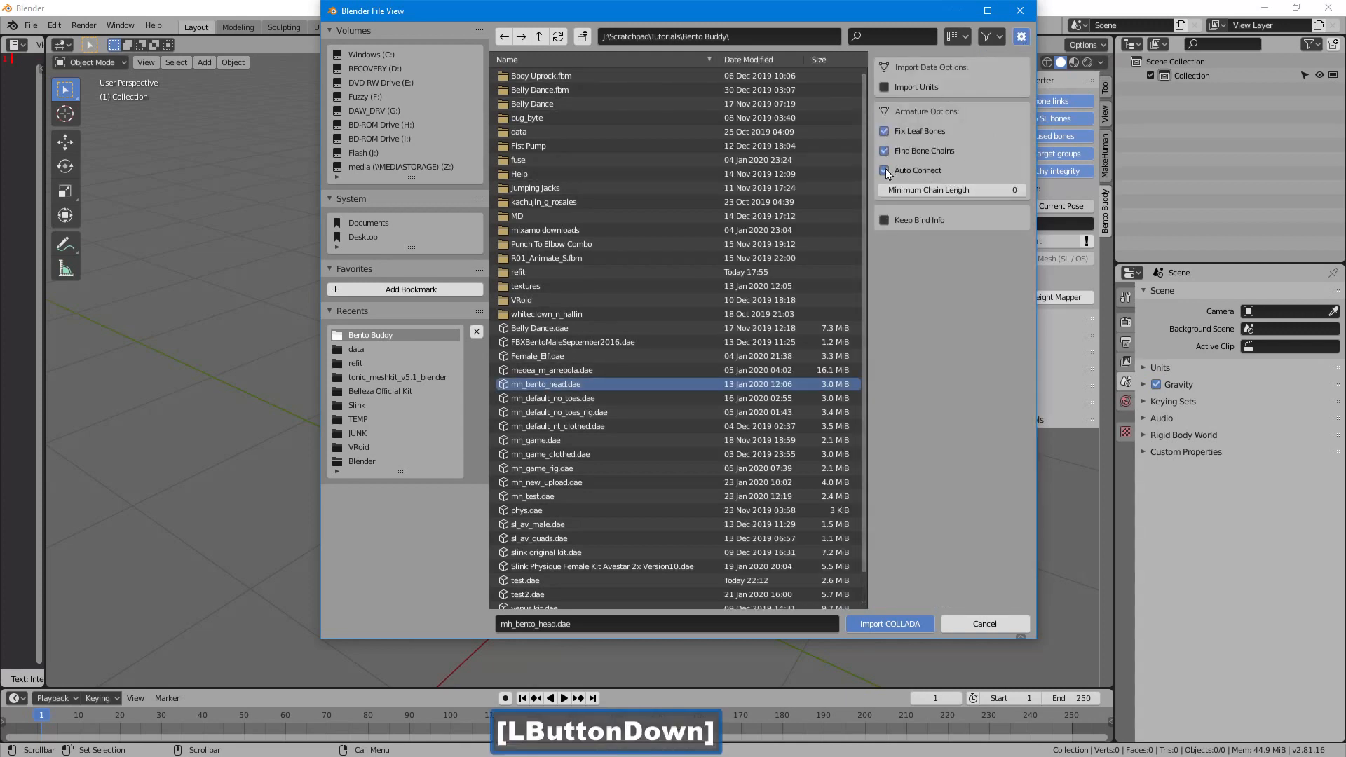
click(886, 171)
click(883, 624)
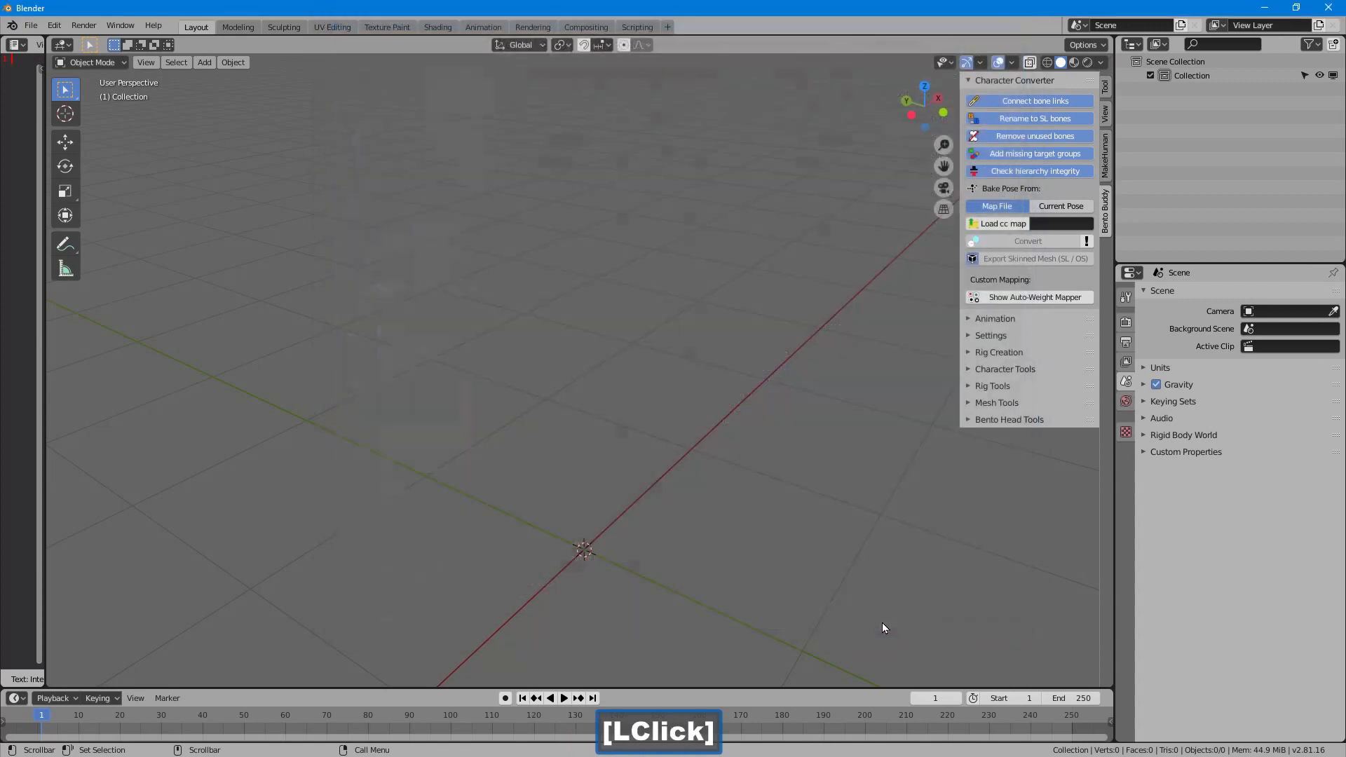
shift+middle_drag(735, 290, 707, 298)
click(801, 385)
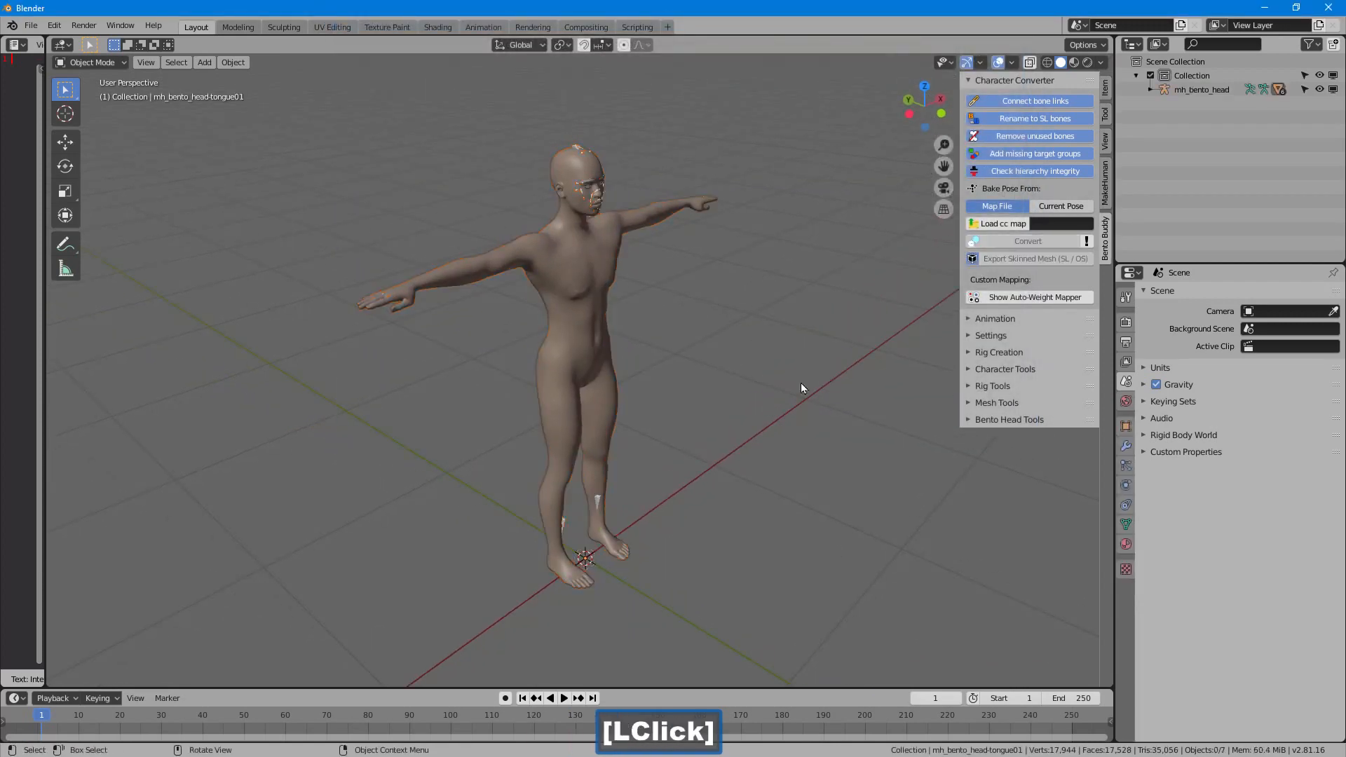
Step: Lock the character's body mesh in the Bento Head Tools and set the neck Cut Length to 2
click(566, 249)
click(979, 419)
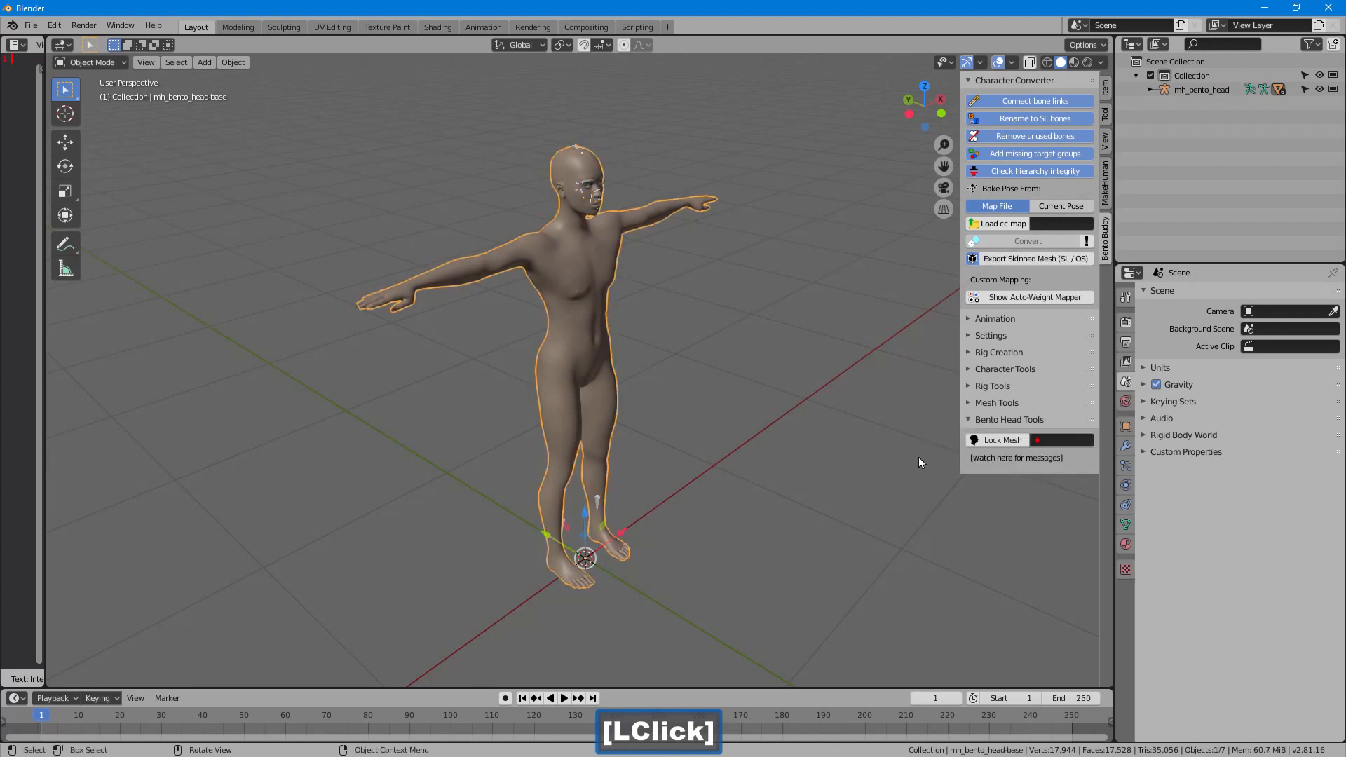
click(993, 447)
mouse_move(645, 280)
shift+middle_down()
mouse_move(664, 349)
mouse_move(625, 296)
shift+middle_up()
mouse_move(625, 296)
shift+middle_down()
mouse_move(587, 336)
mouse_move(587, 287)
mouse_move(610, 295)
shift+middle_up()
drag(1068, 476, 1069, 475)
shift+middle_drag(817, 464, 805, 424)
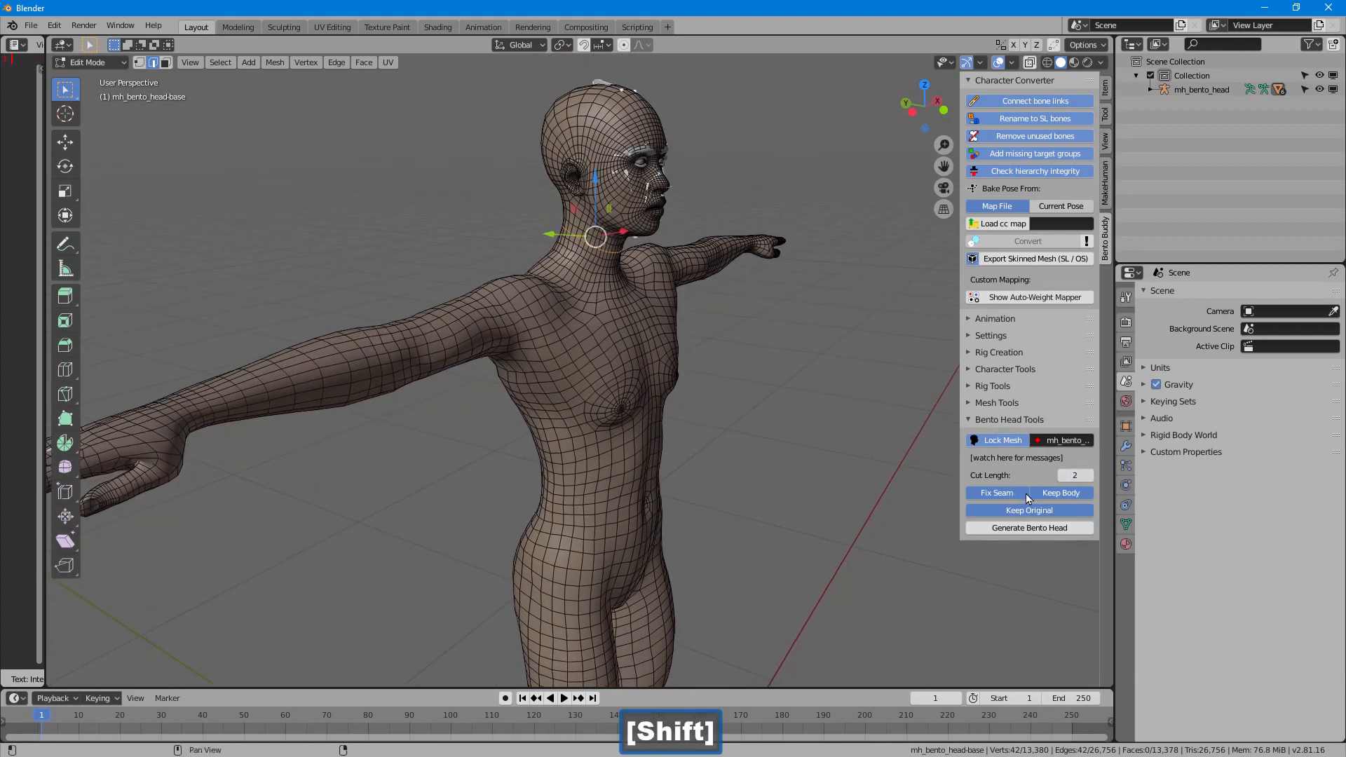
Step: Generate the Bento head with Keep Original disabled, and turn off Object Outline
click(1054, 510)
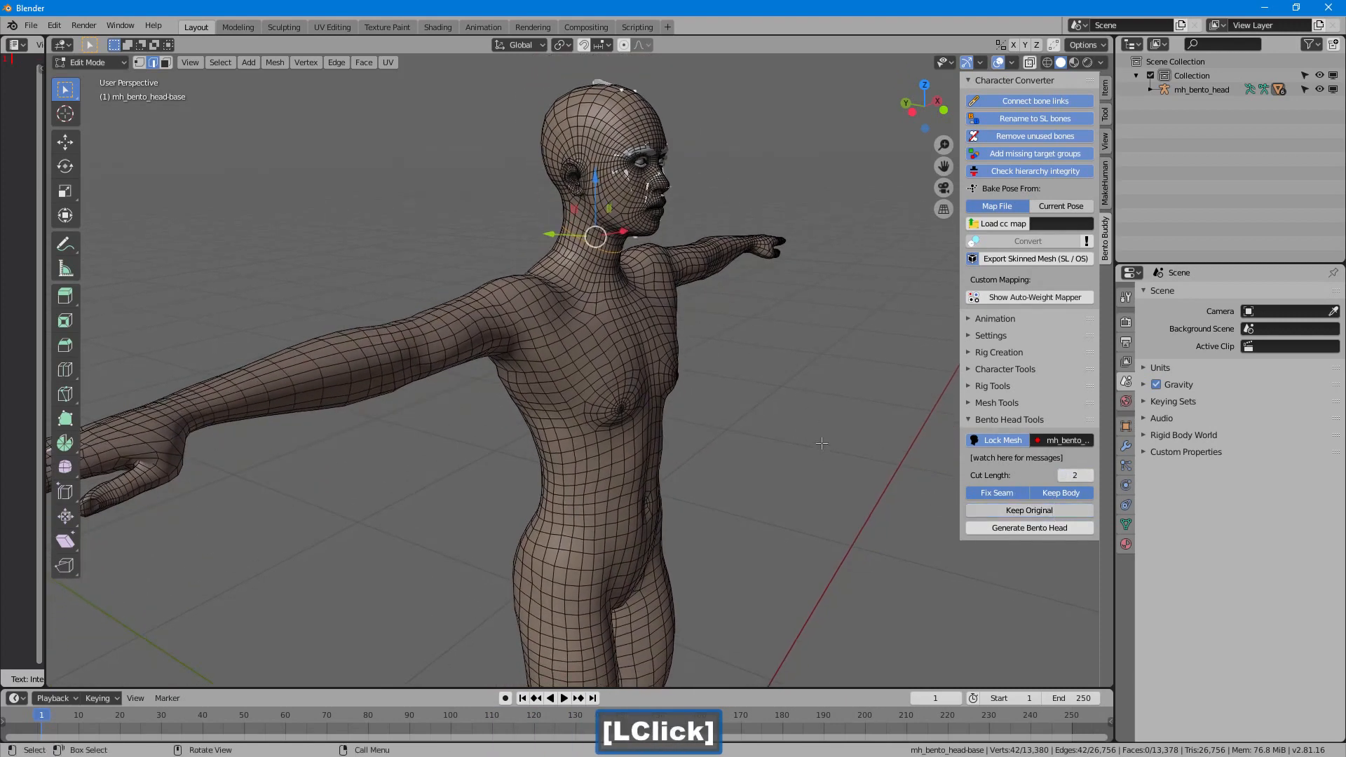
shift+middle_drag(823, 444, 801, 433)
click(1011, 530)
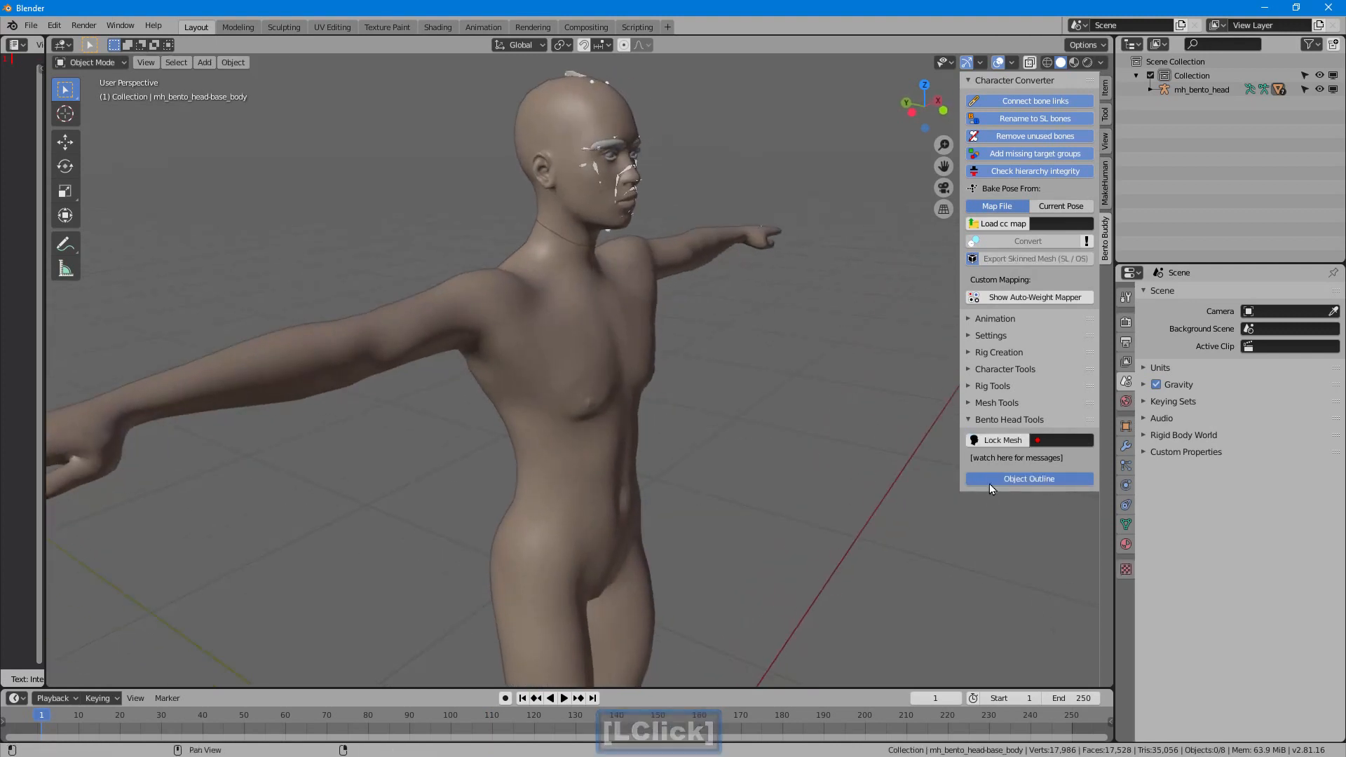
click(994, 483)
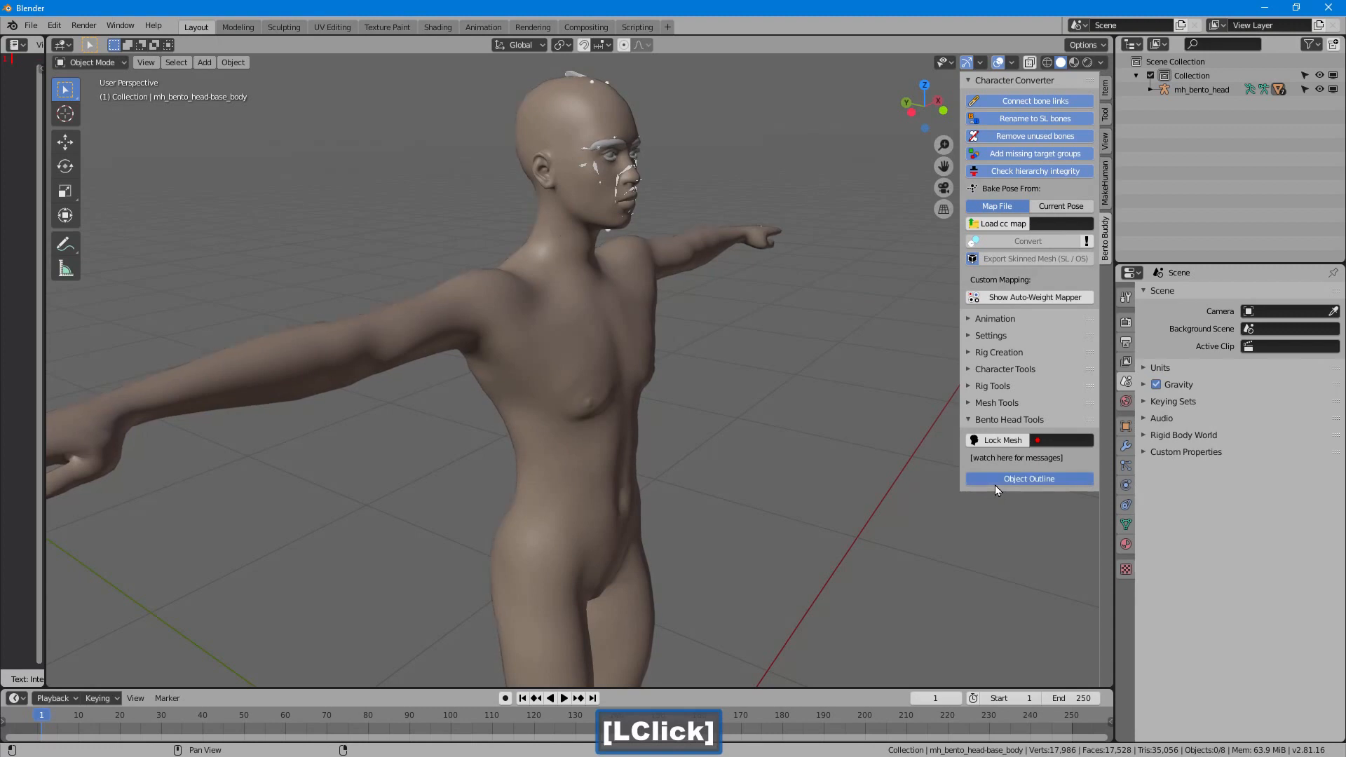
click(995, 485)
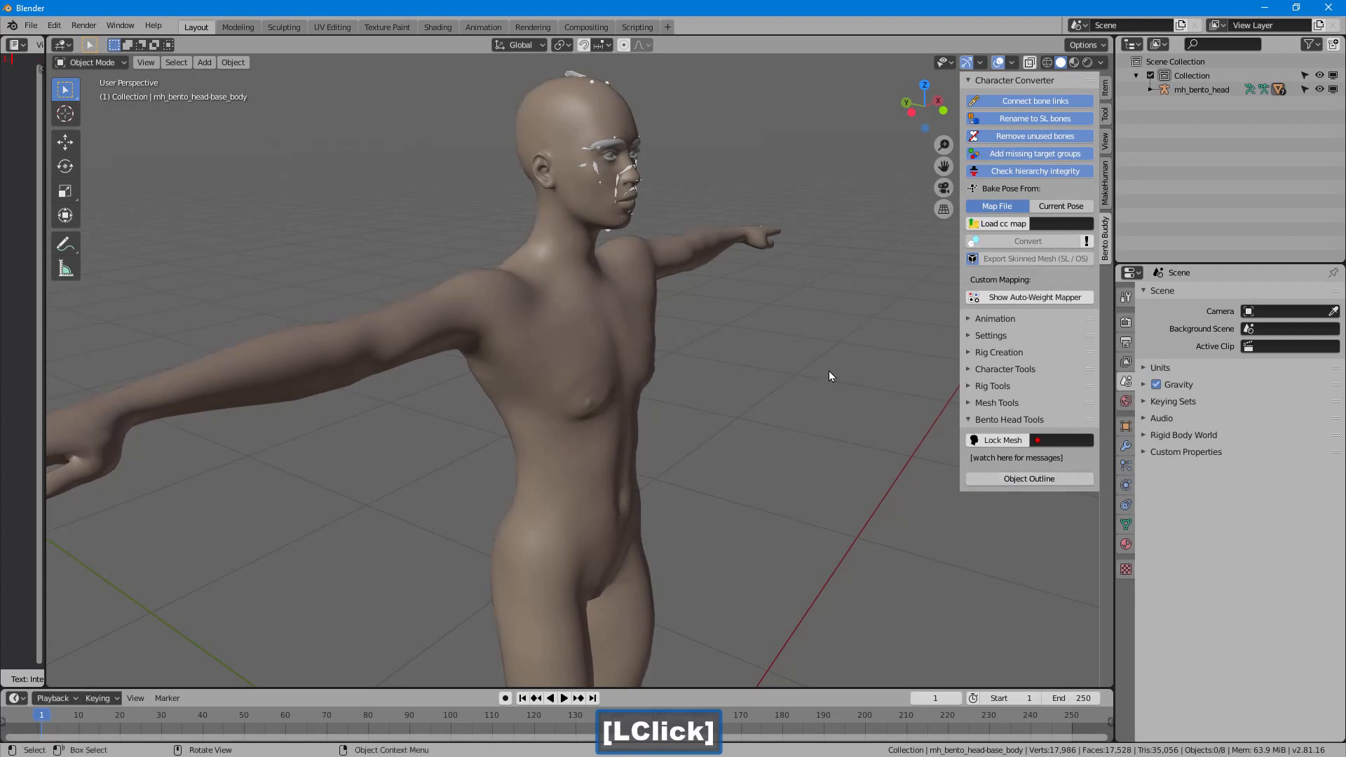
shift+middle_drag(829, 370, 836, 399)
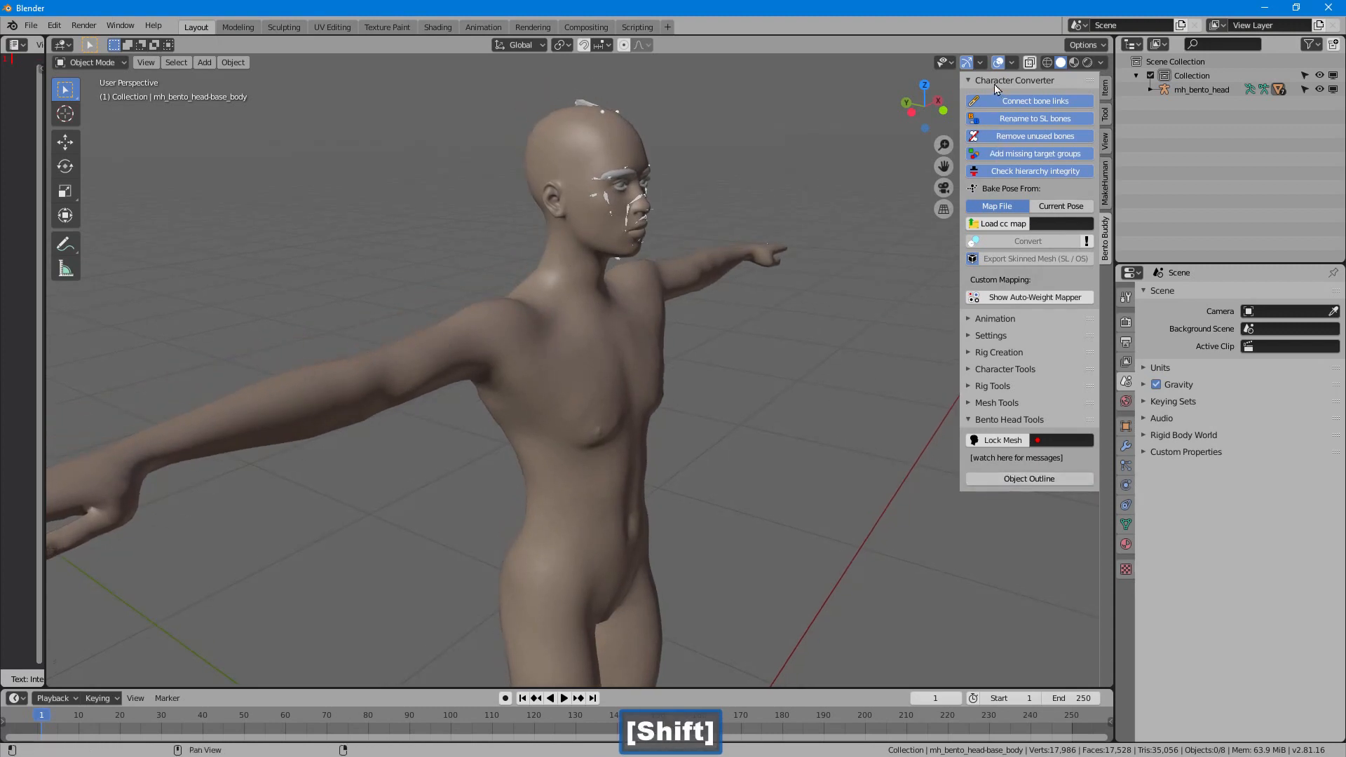
Step: Load the makehuman_bento_head.ccm map into the Character Converter
click(998, 223)
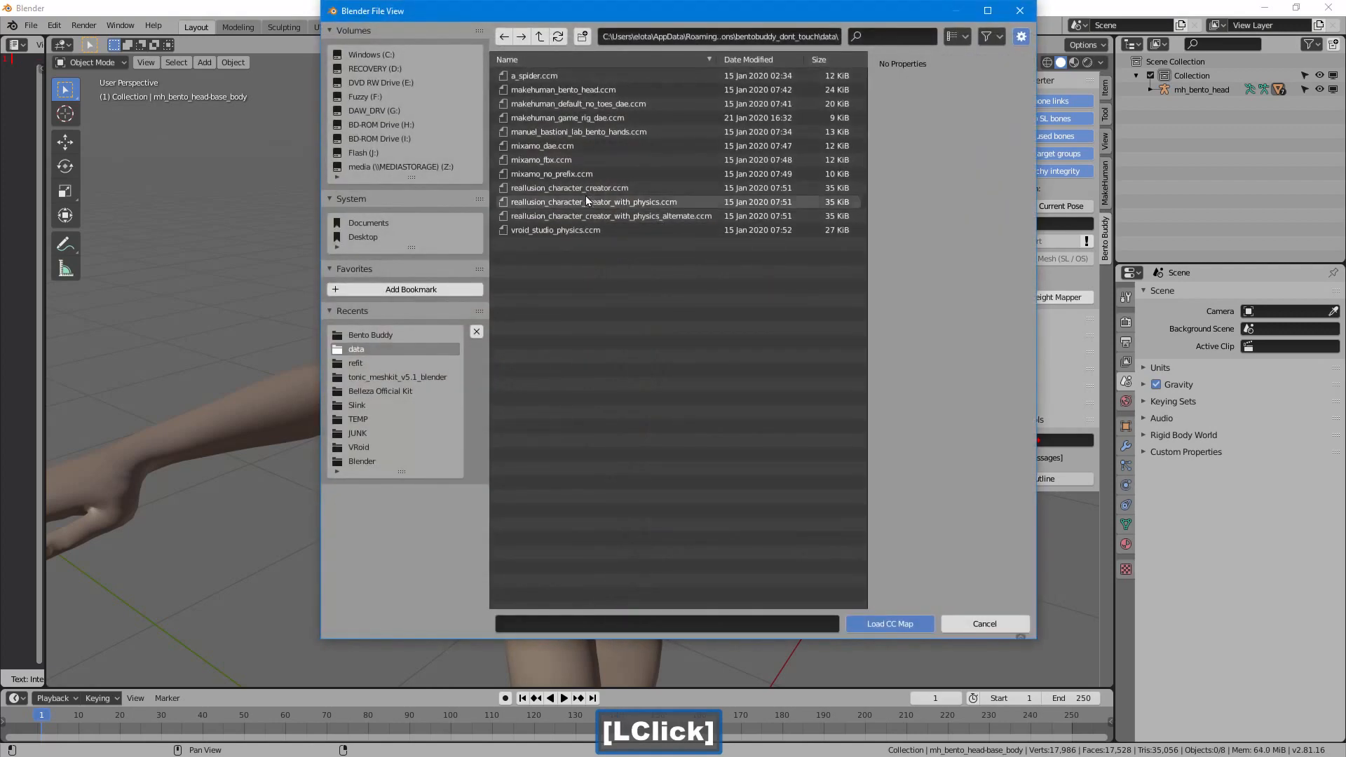
click(596, 90)
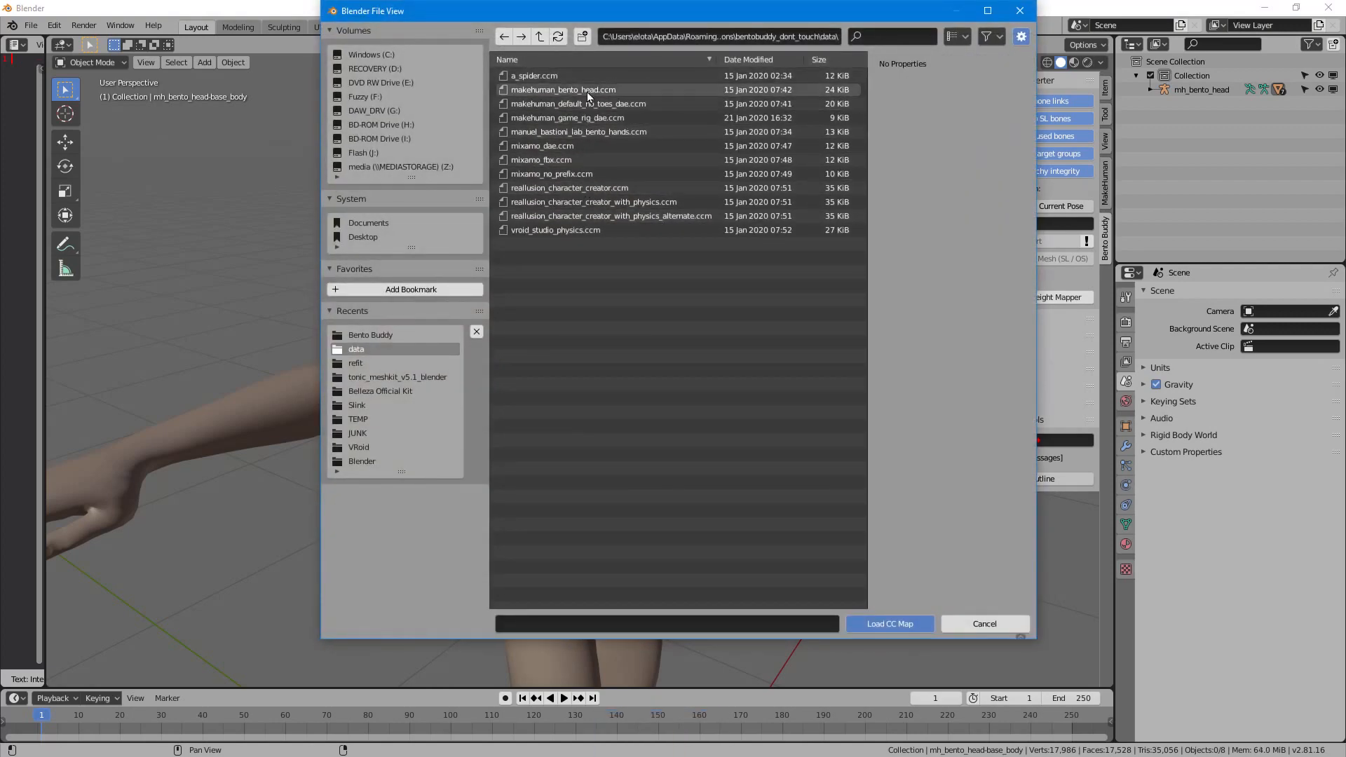
click(864, 624)
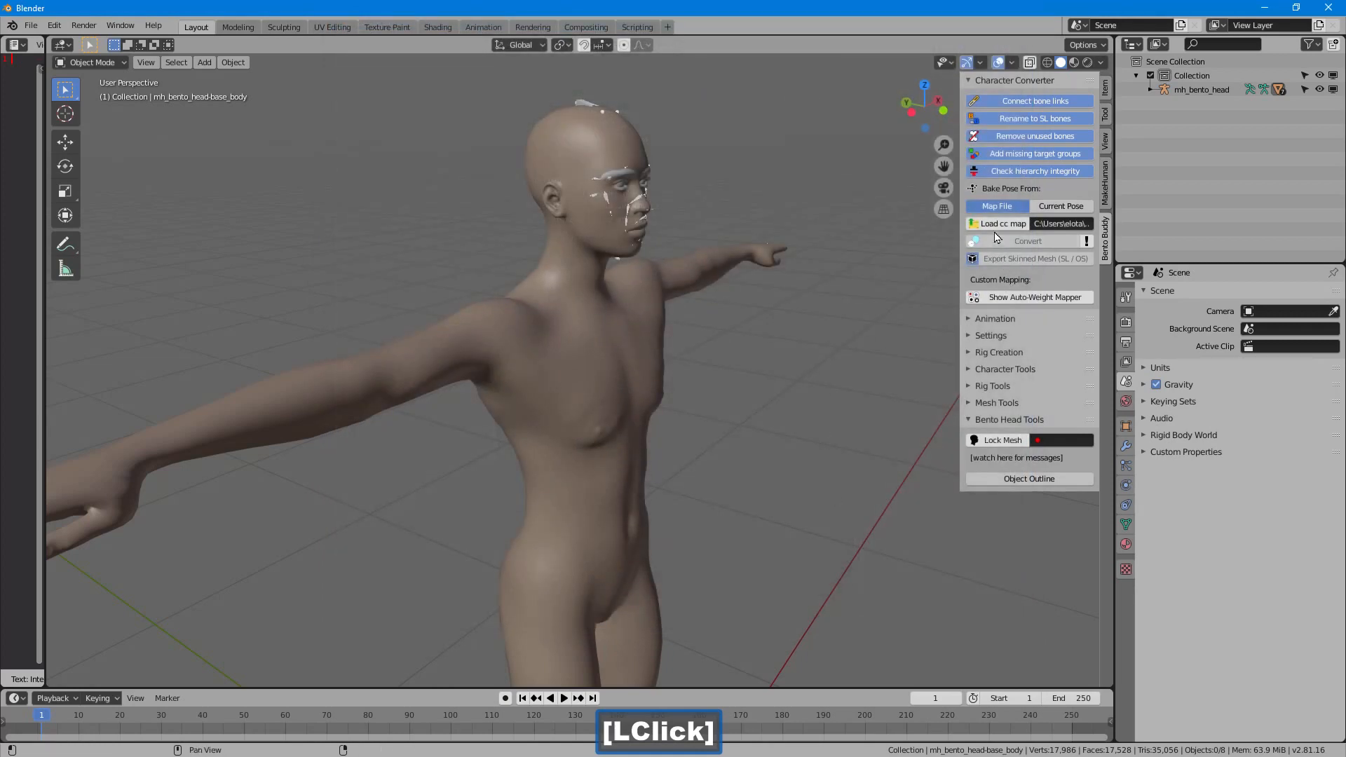
Step: Select all parts of the character together with its rig and convert them using the loaded map
shift+middle_drag(793, 276, 777, 304)
drag(715, 133, 441, 469)
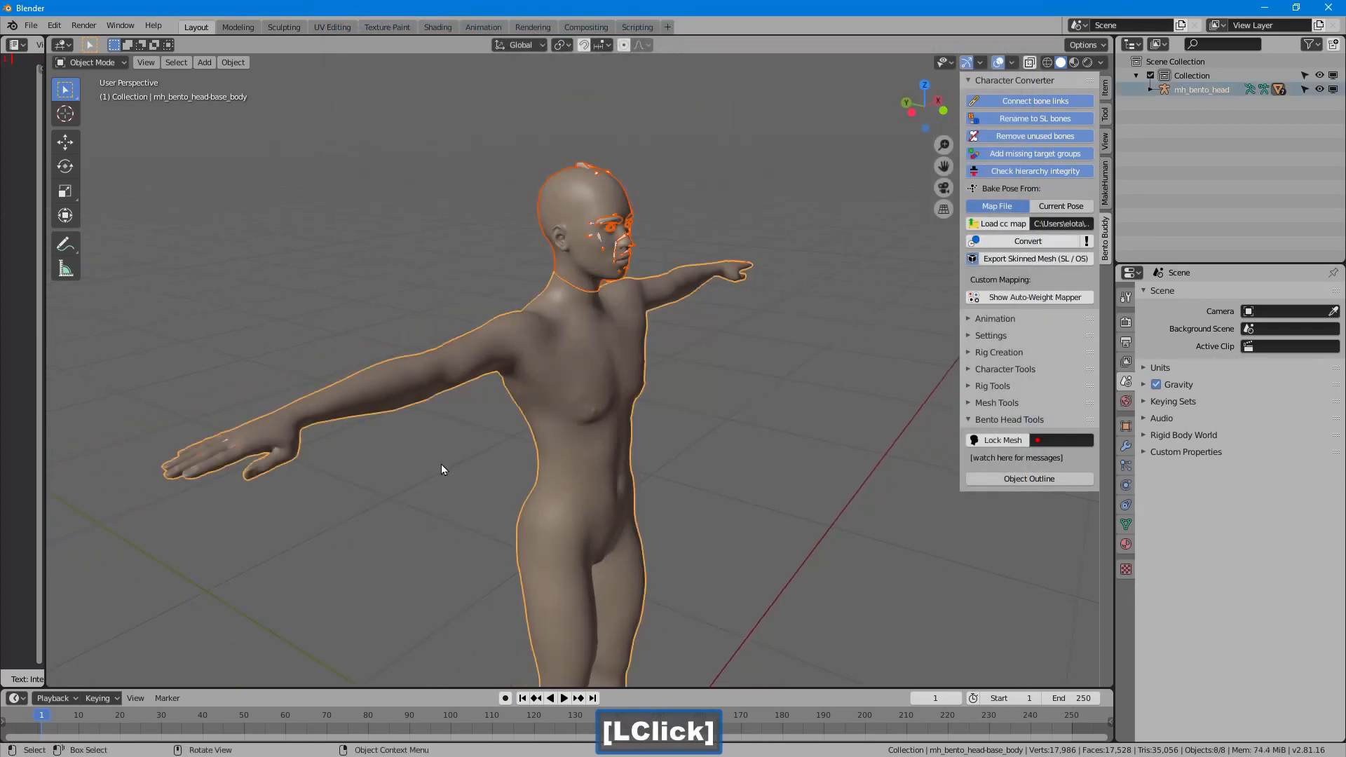
click(1004, 242)
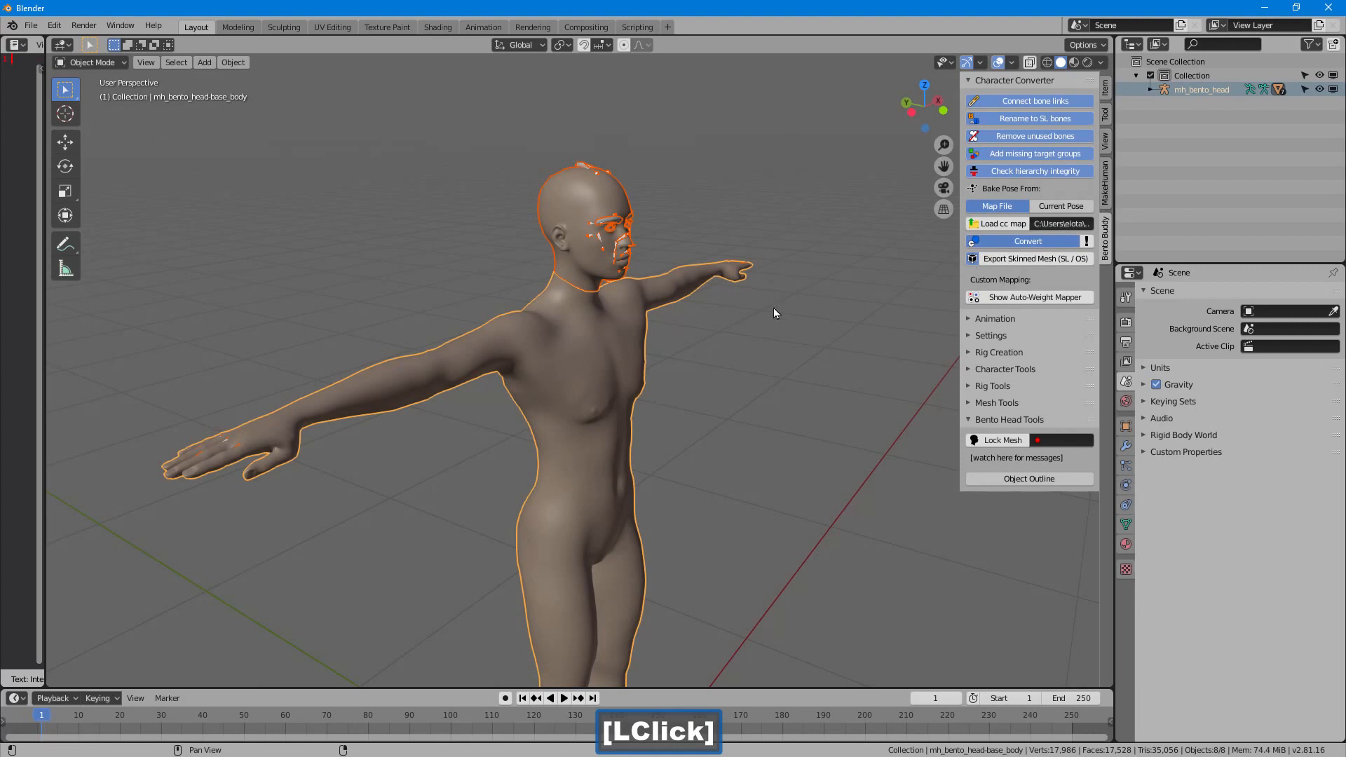
middle_drag(757, 307, 763, 230)
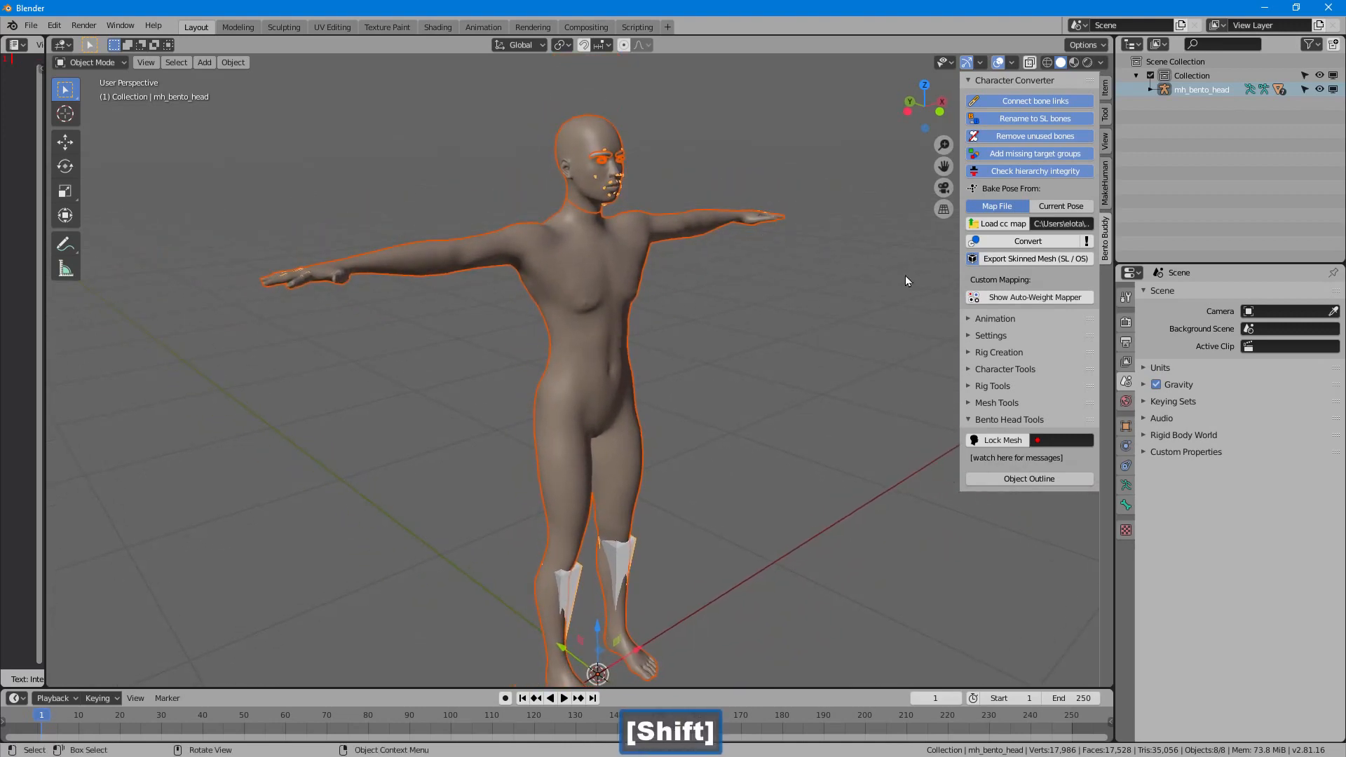
Step: Export the converted character as a skinned mesh to test.dae in the Bento Buddy folder, overwriting the existing file
click(1004, 260)
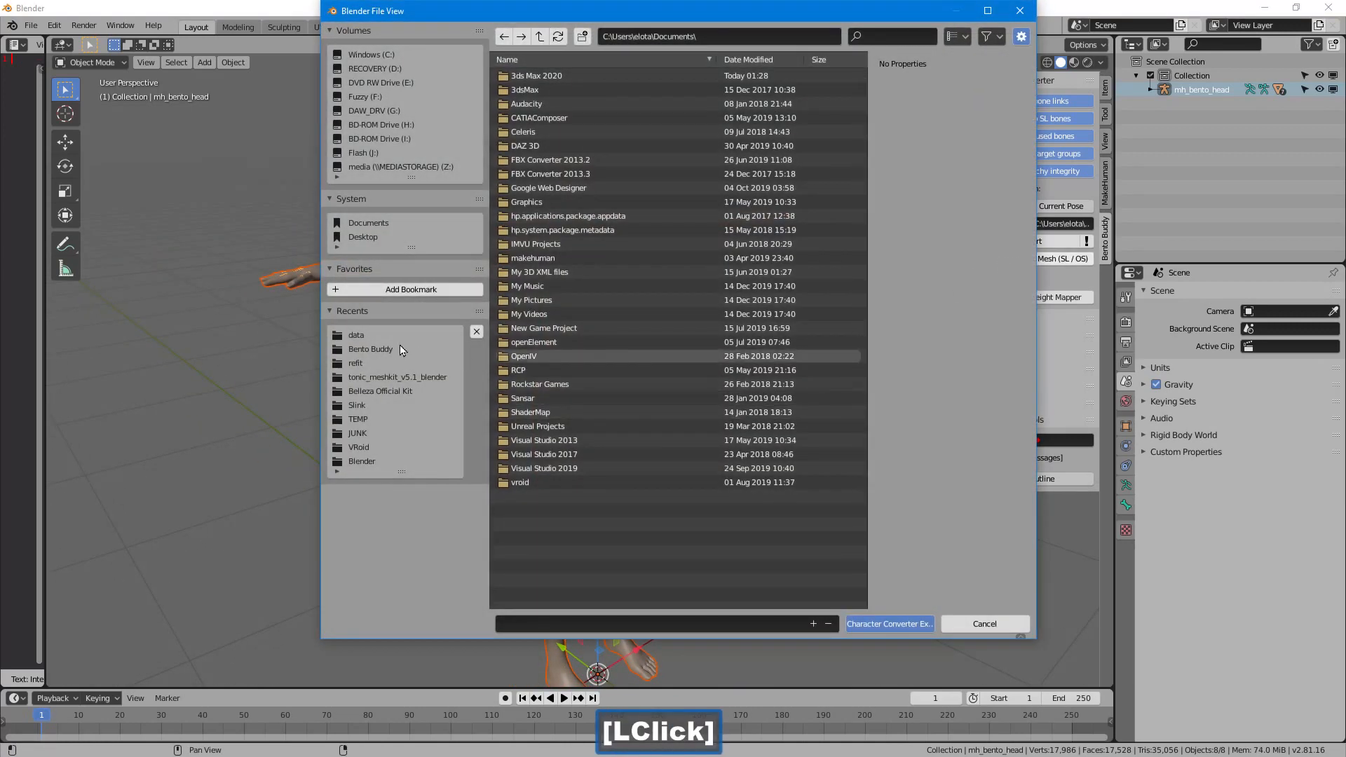
click(399, 349)
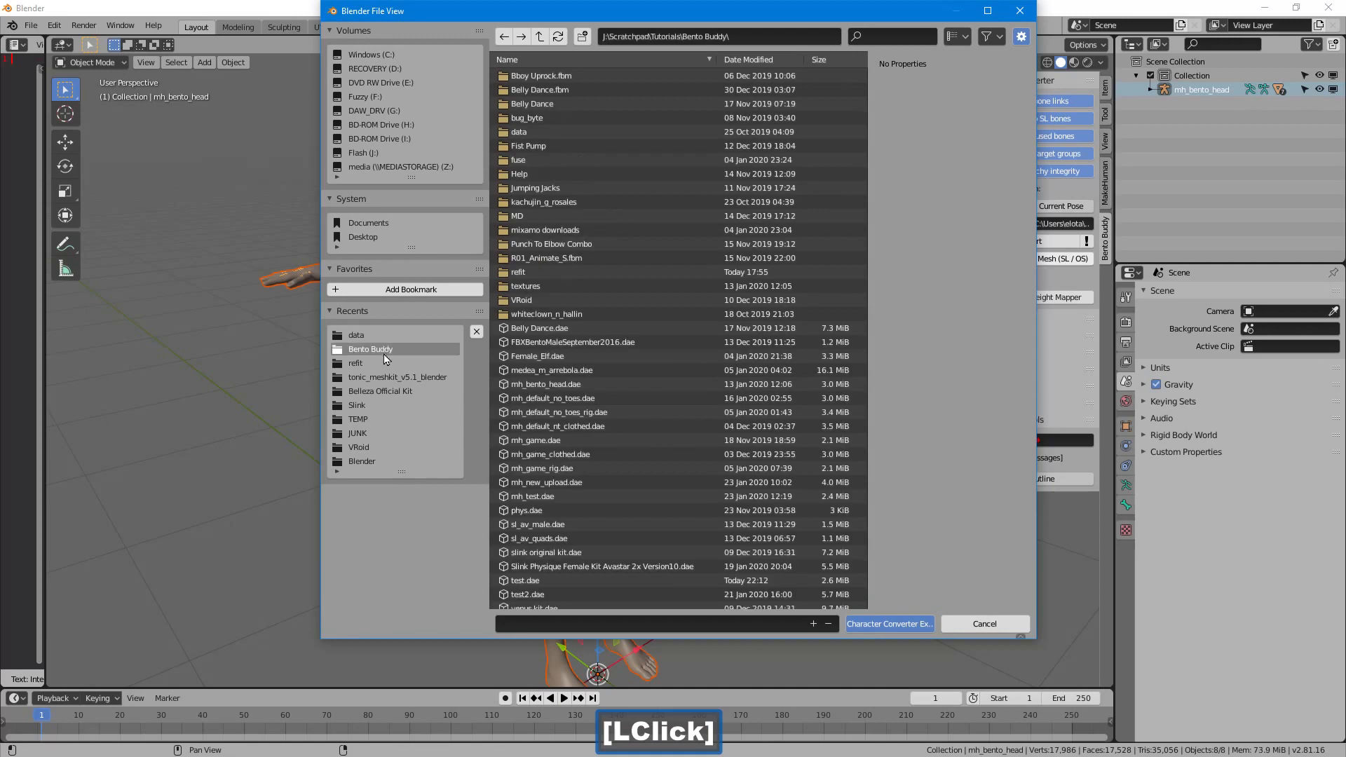
click(529, 582)
click(910, 624)
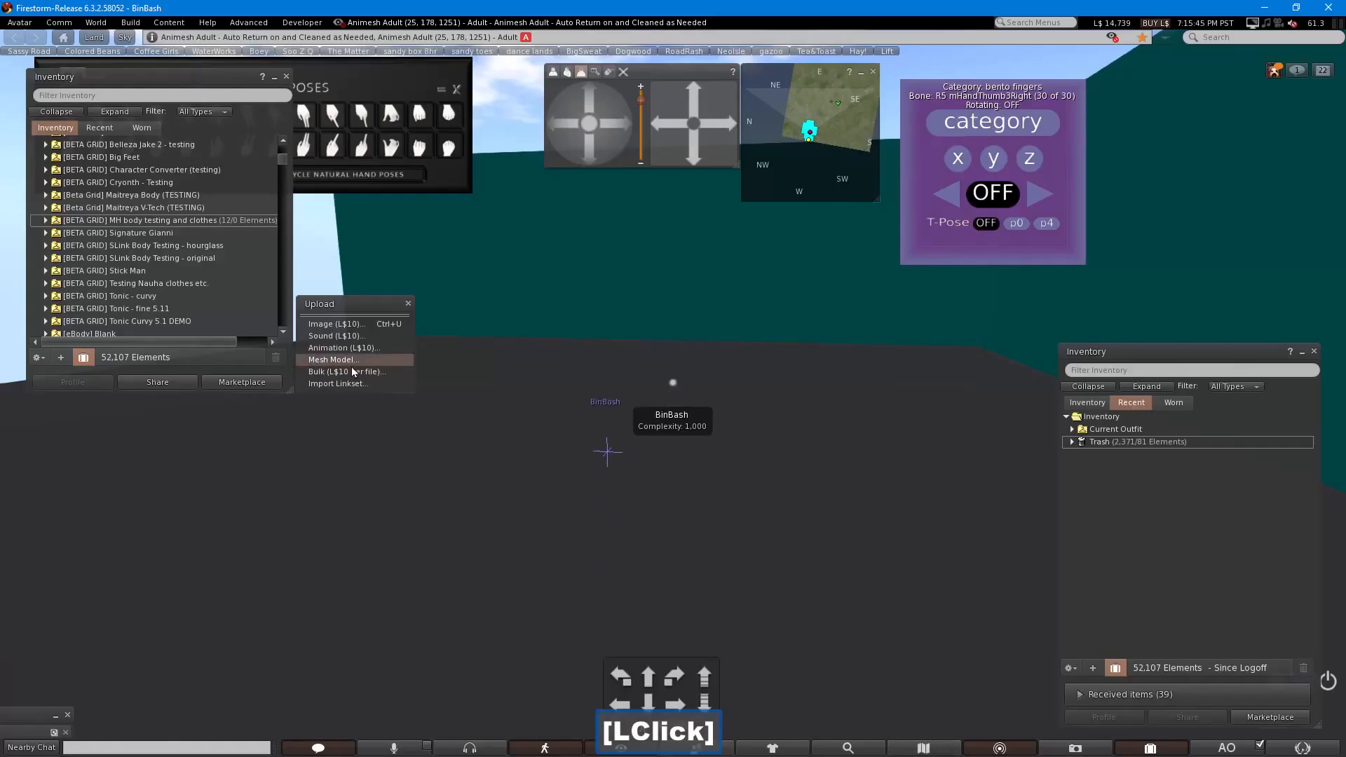
Step: In Firestorm, load test.dae for mesh model upload and set the Lowest level of detail's triangle limit to 0
click(342, 360)
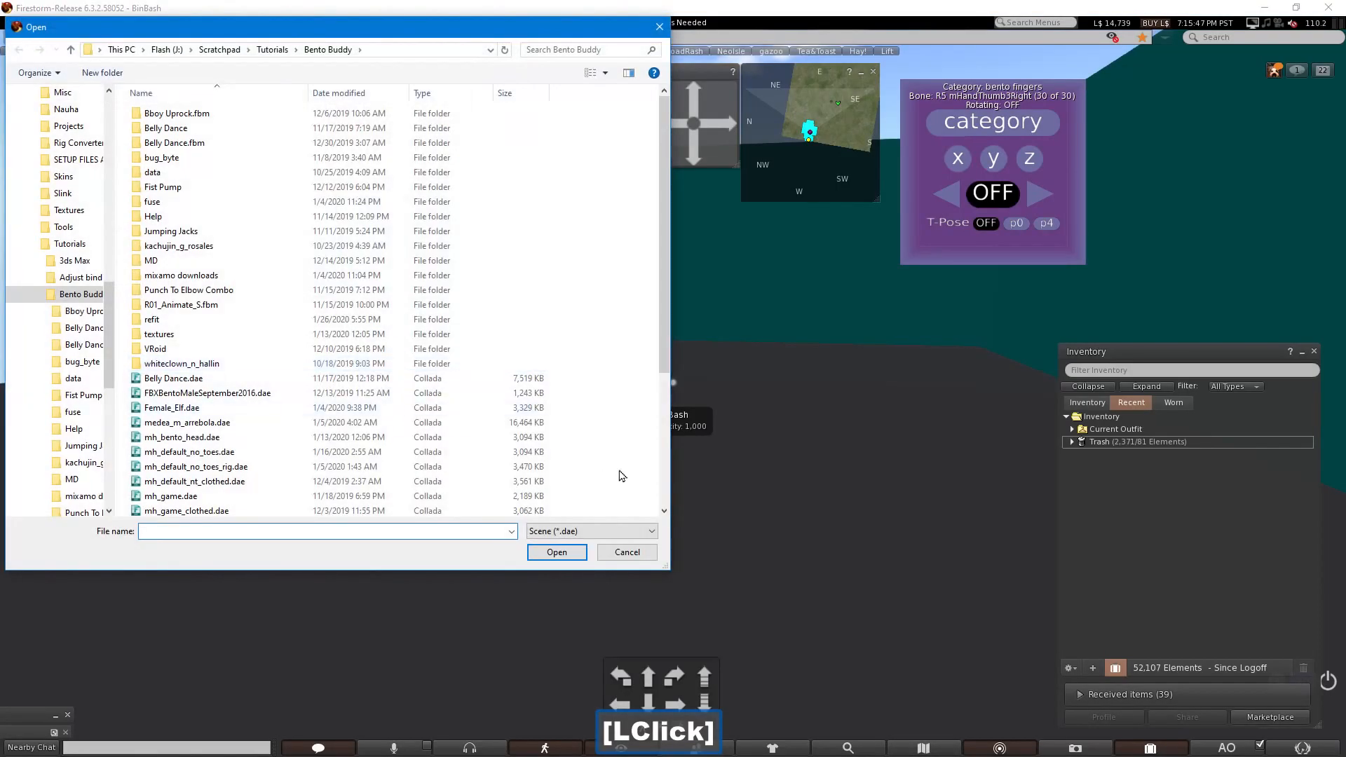
scroll(356, 371, down, 5)
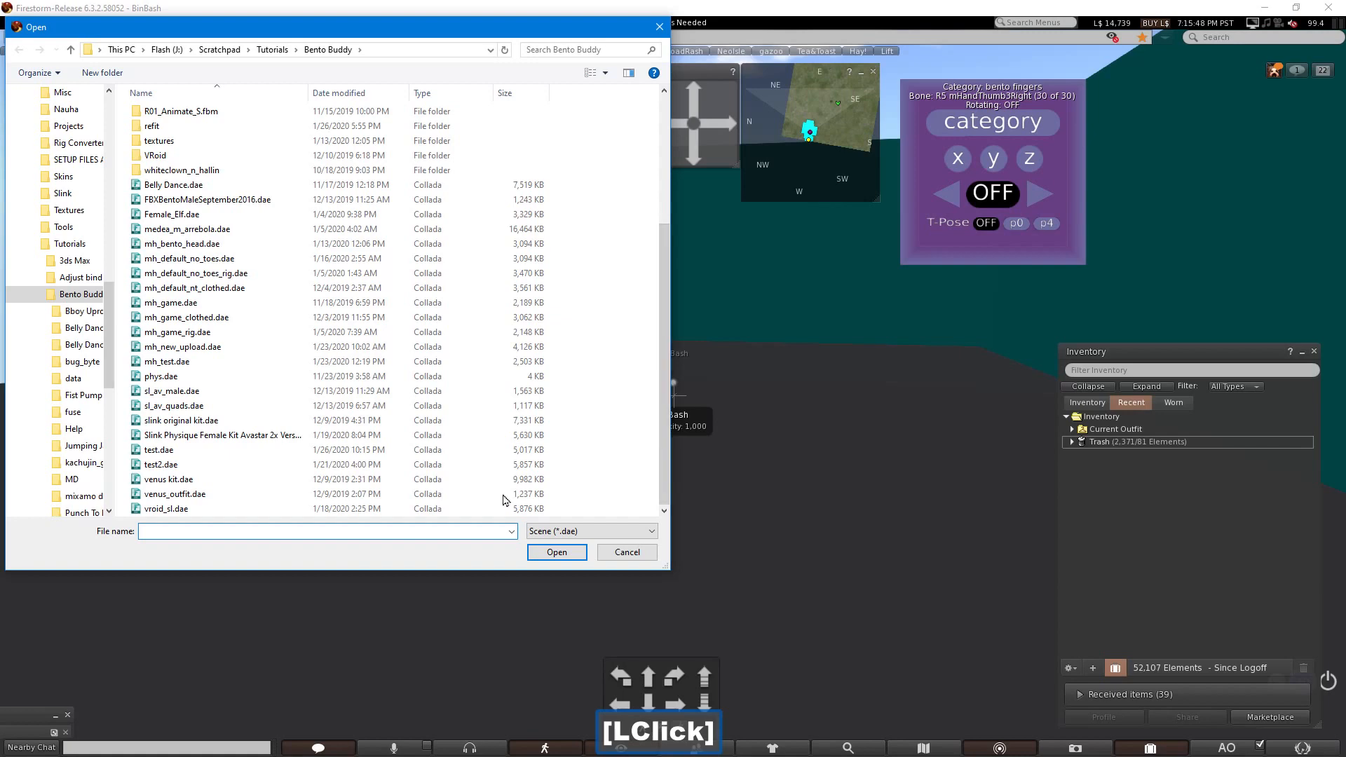
click(160, 450)
click(544, 553)
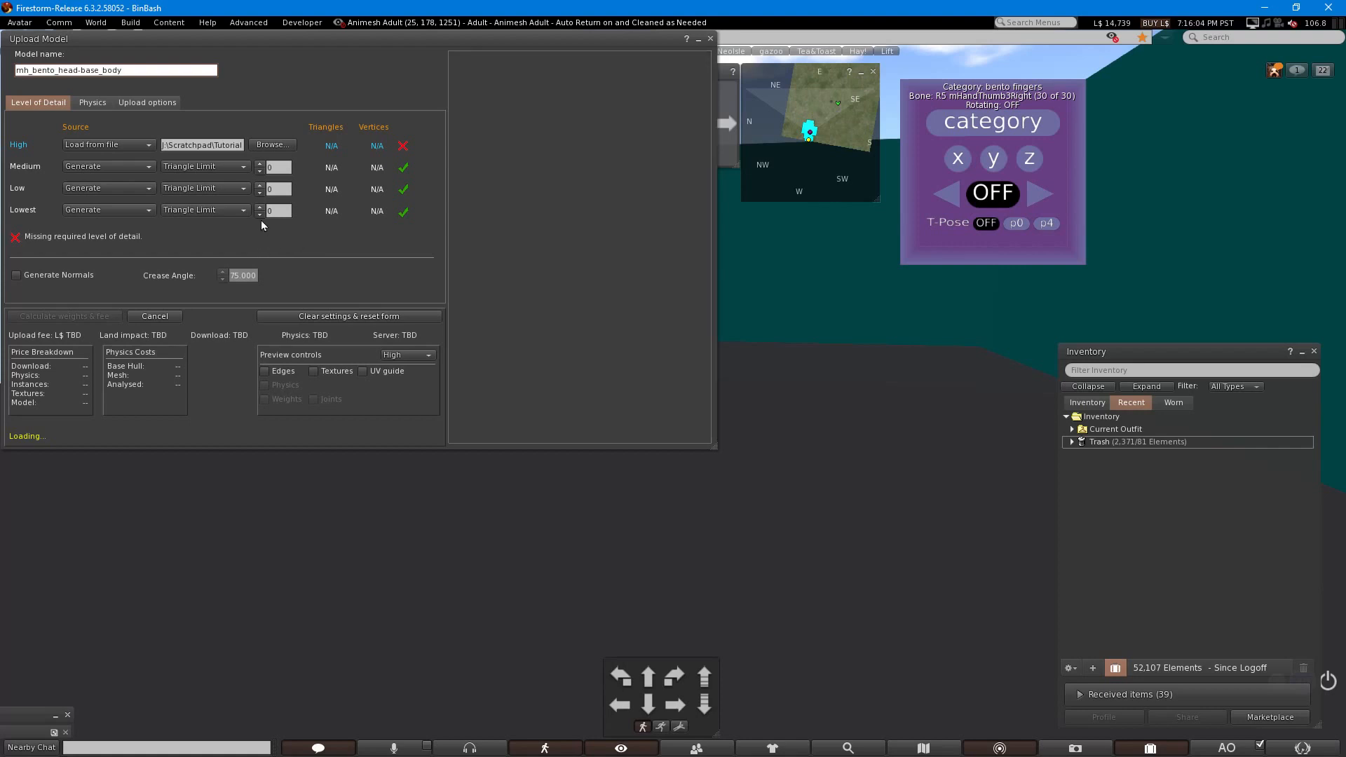
click(261, 218)
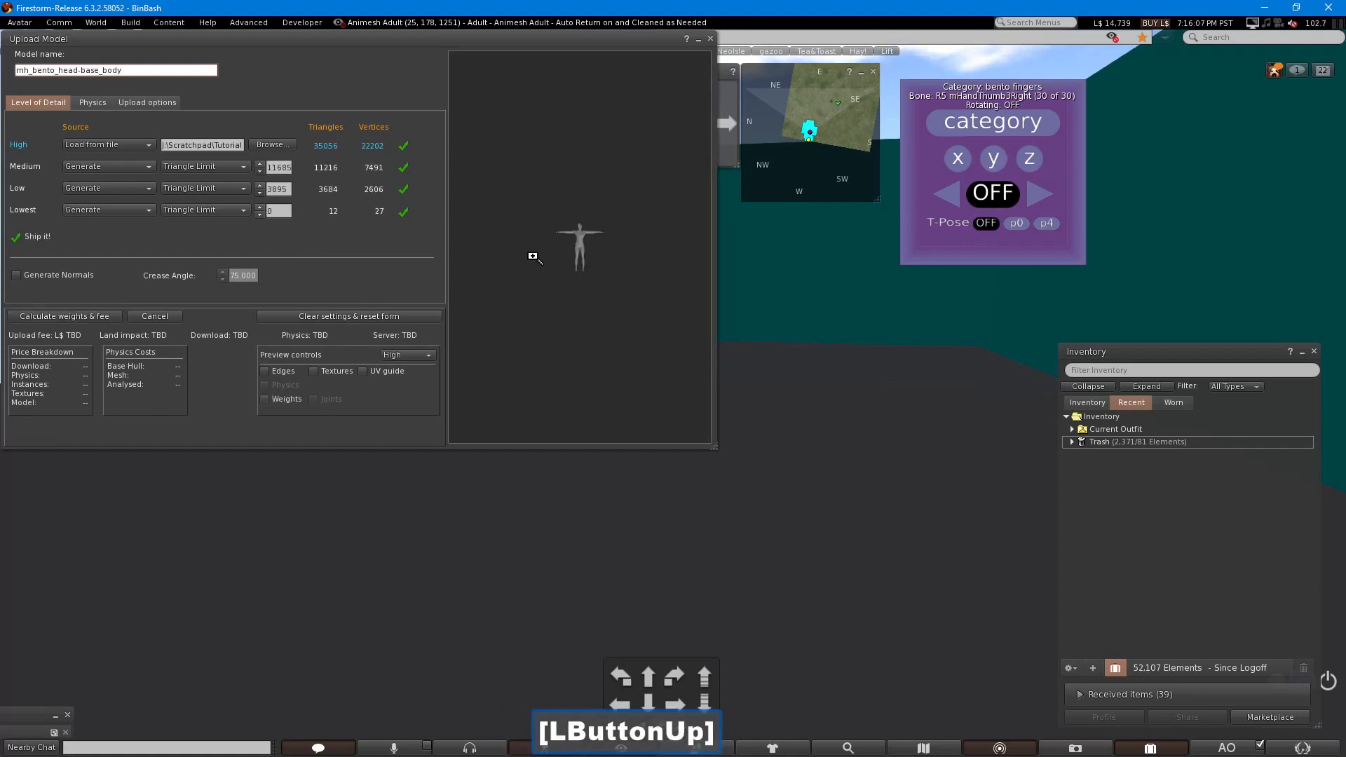
Step: Inspect the character in the upload preview, temporarily showing its skin weights and rotating the model
drag(531, 253, 542, 77)
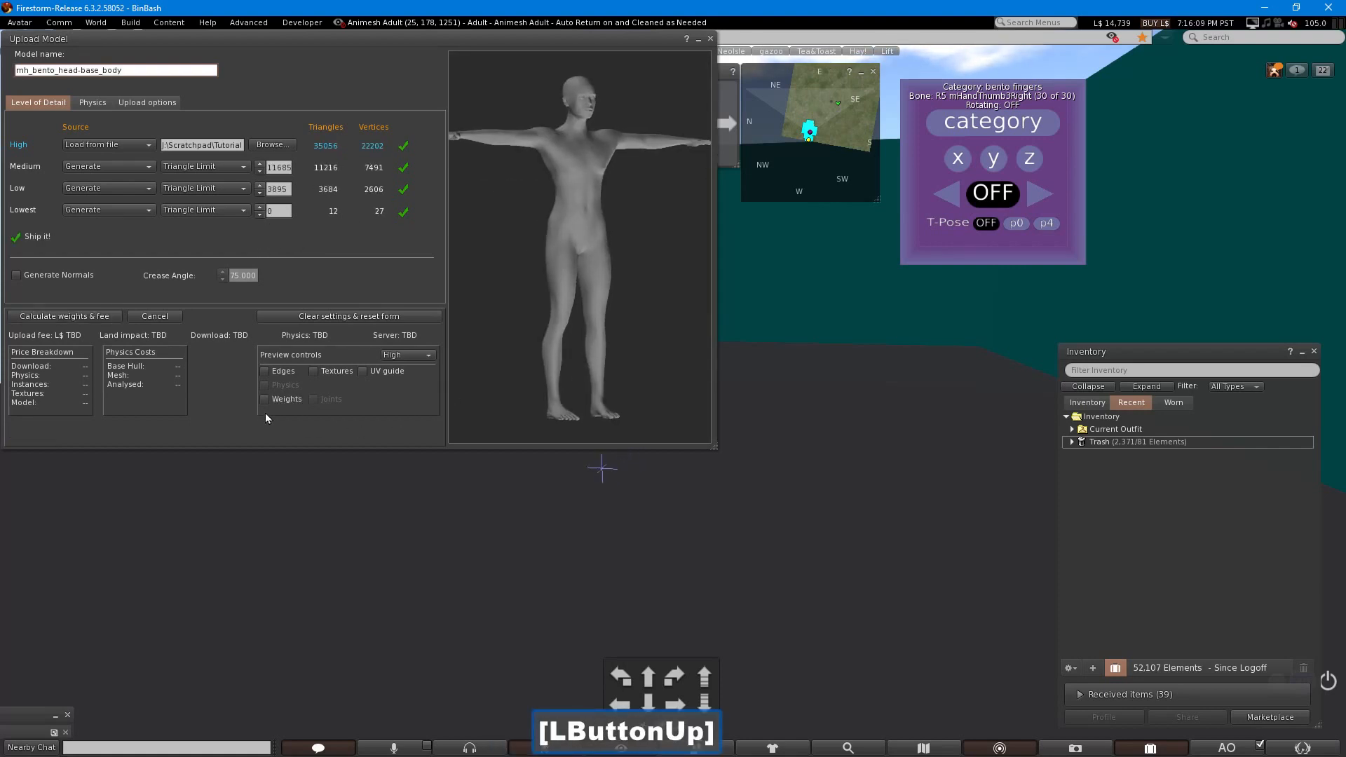
click(264, 400)
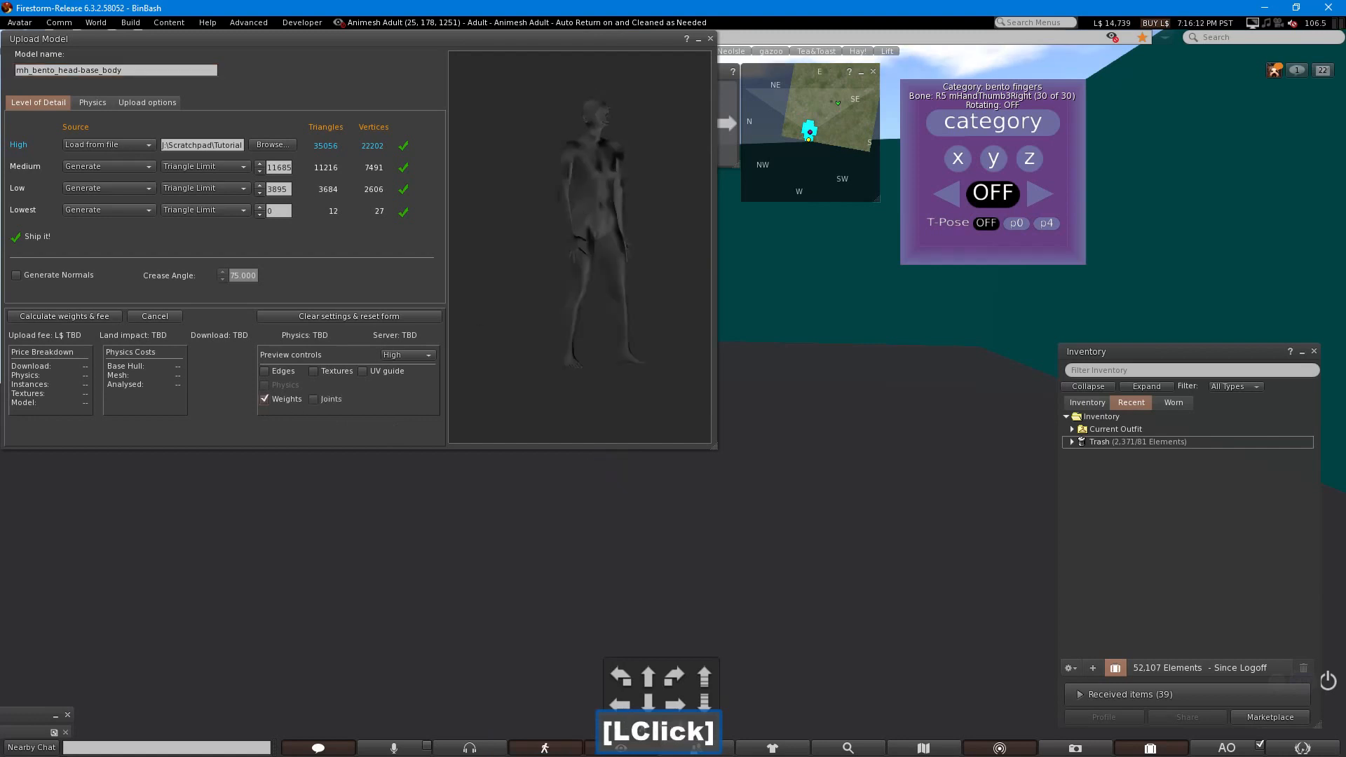
drag(565, 238, 659, 241)
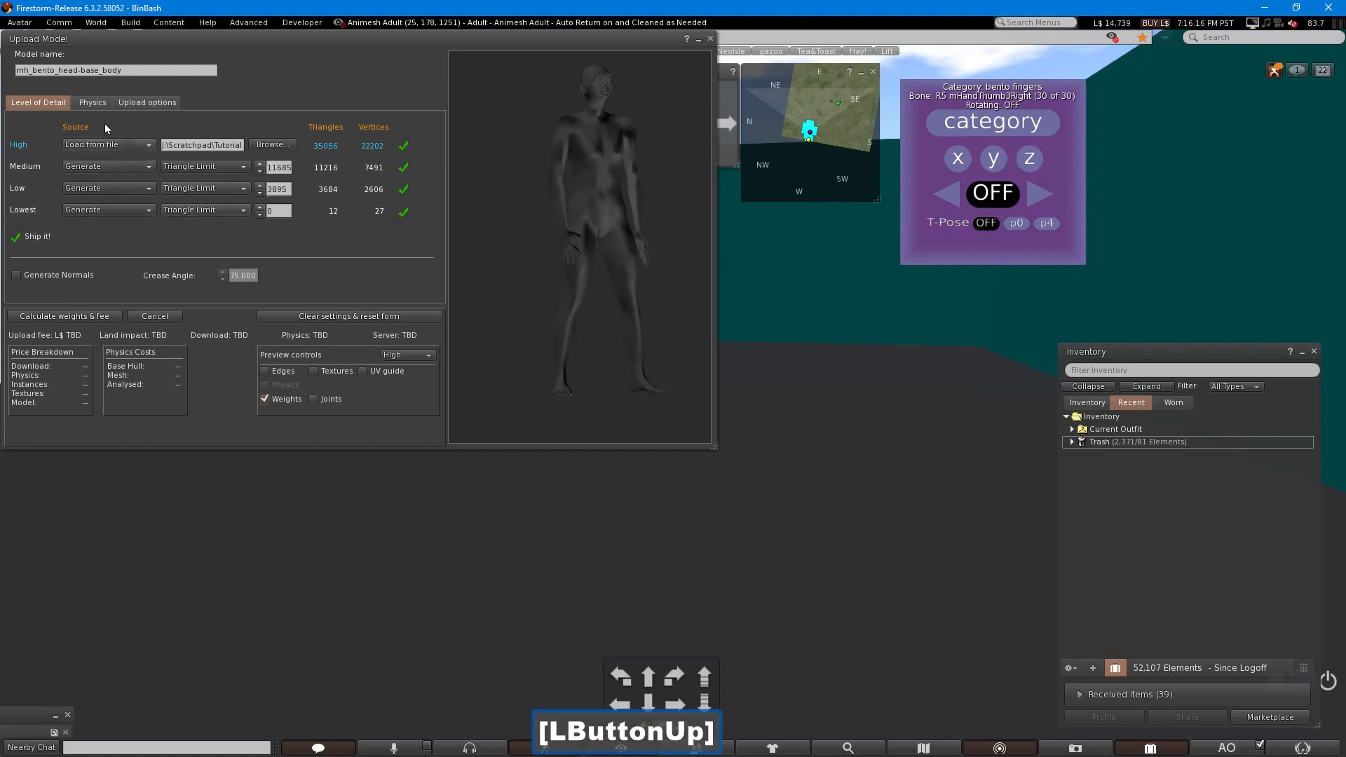
click(264, 400)
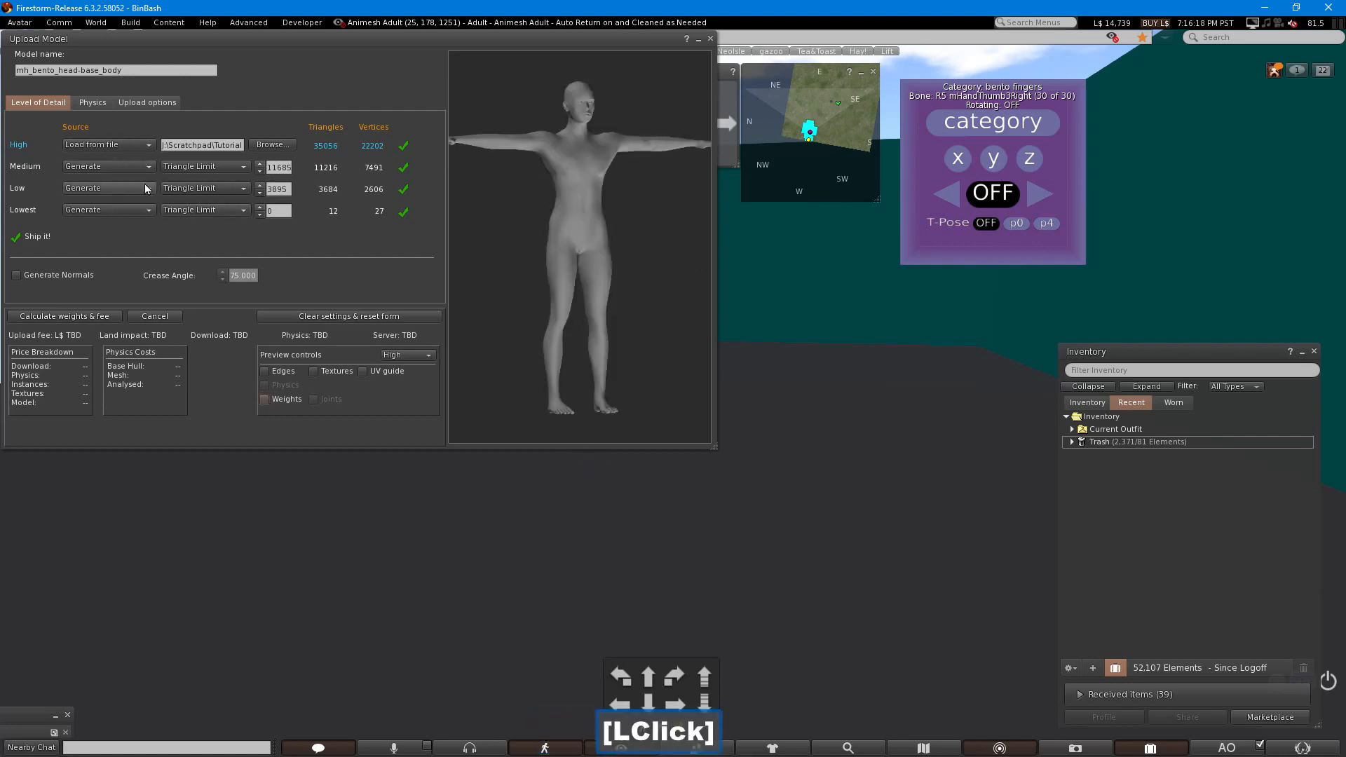
Step: Set the upload's physics model to the Lowest level of detail
click(93, 104)
click(189, 128)
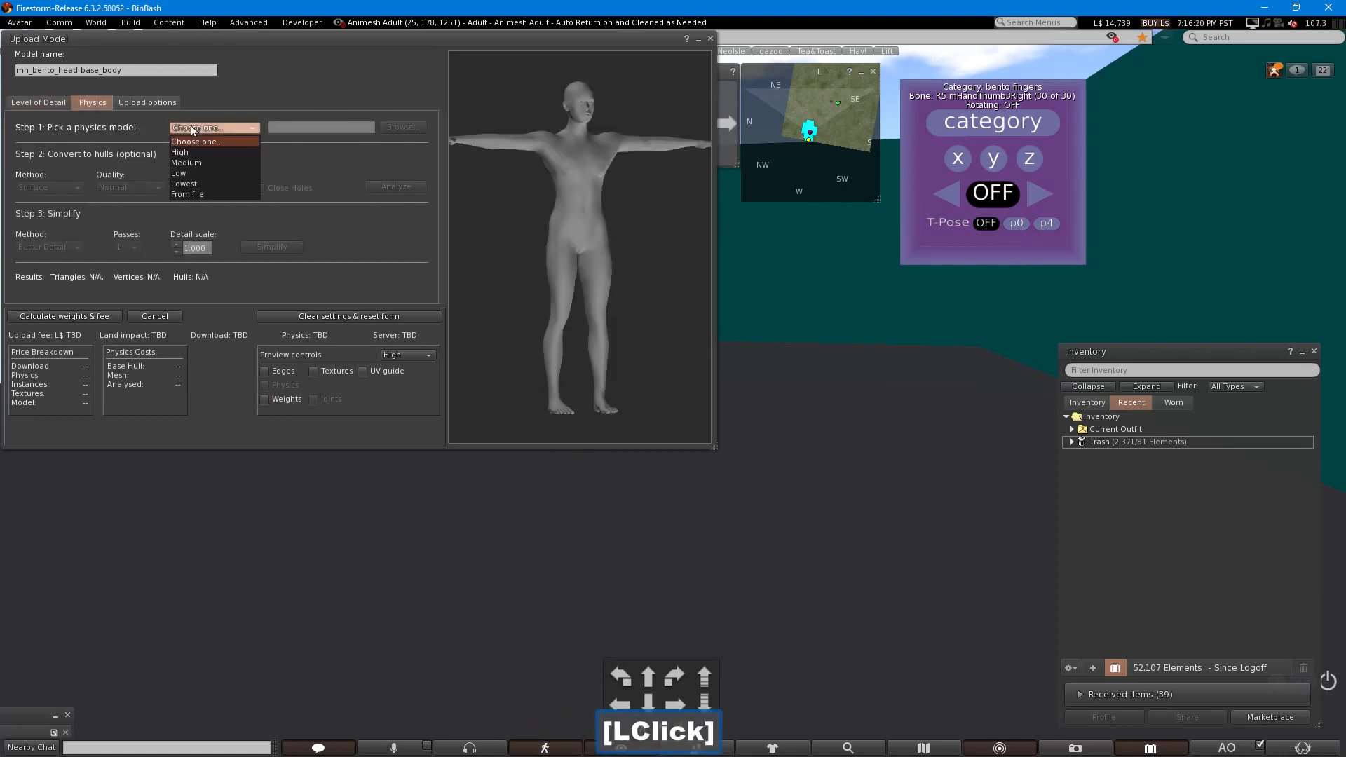
click(237, 180)
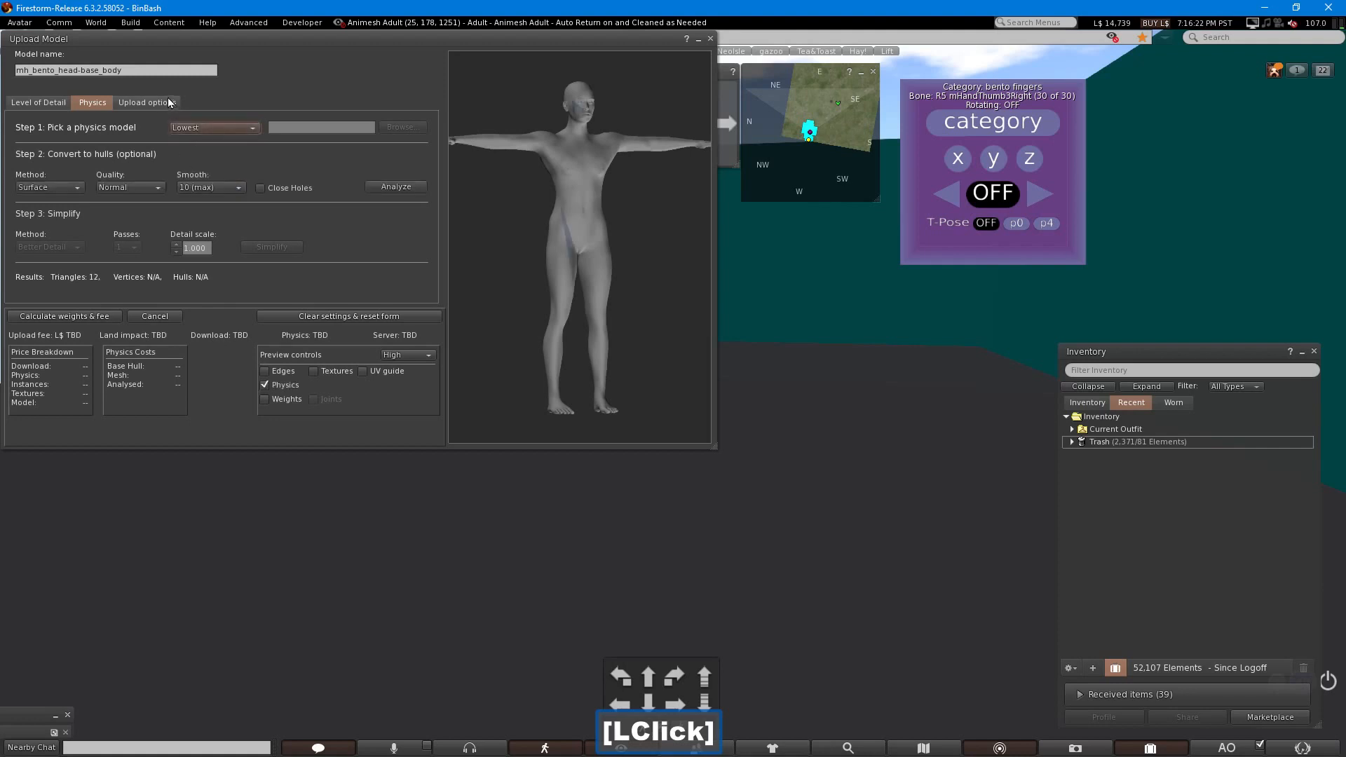
Step: Include skin weight and joint positions in the upload options, then calculate the weights and fee and upload the model
click(148, 103)
click(62, 211)
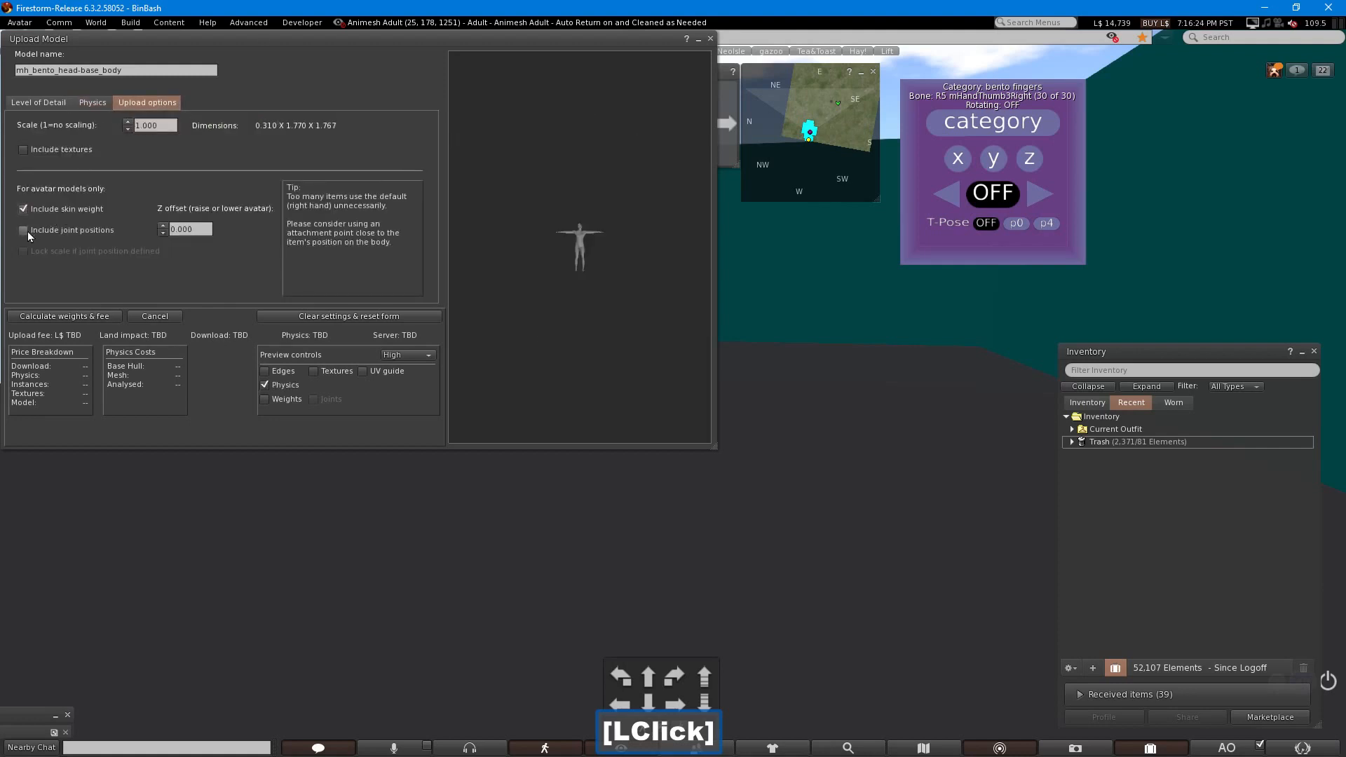
click(25, 230)
click(38, 317)
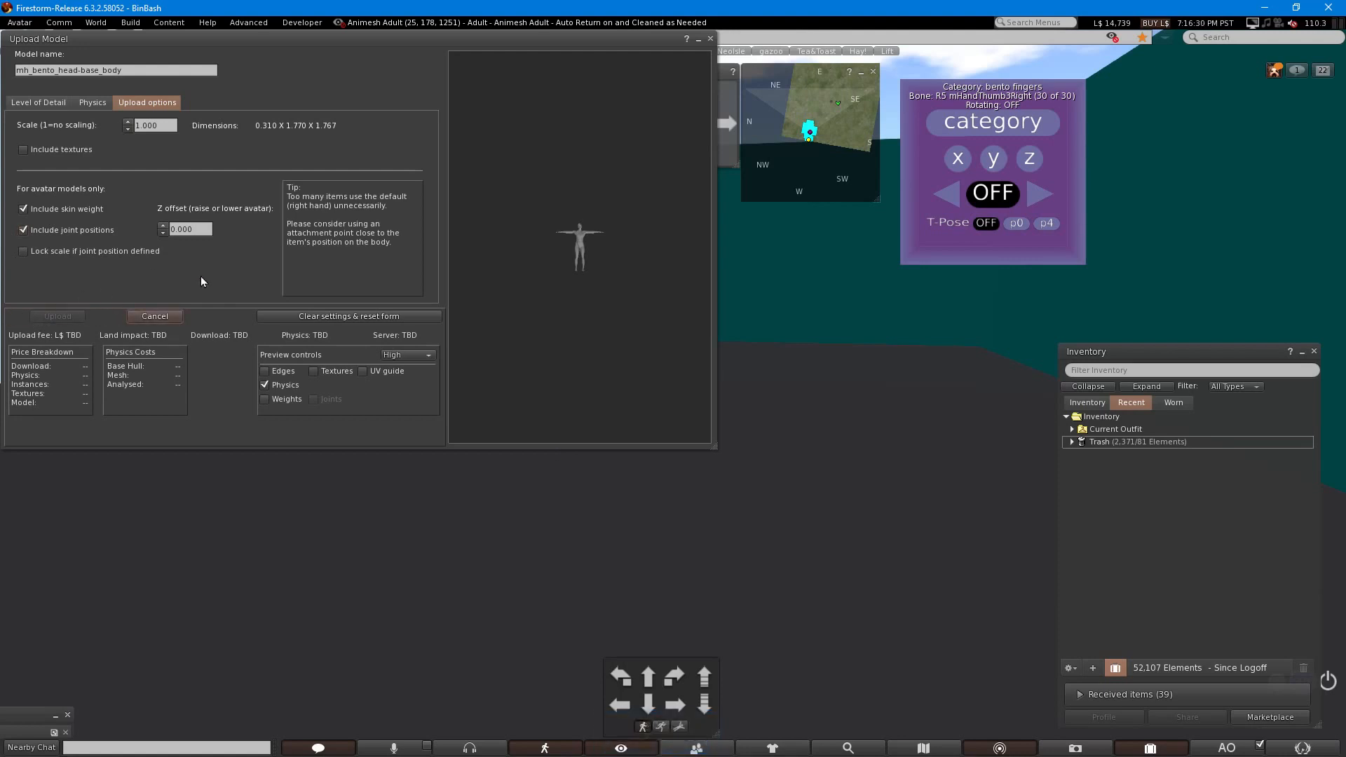
click(65, 314)
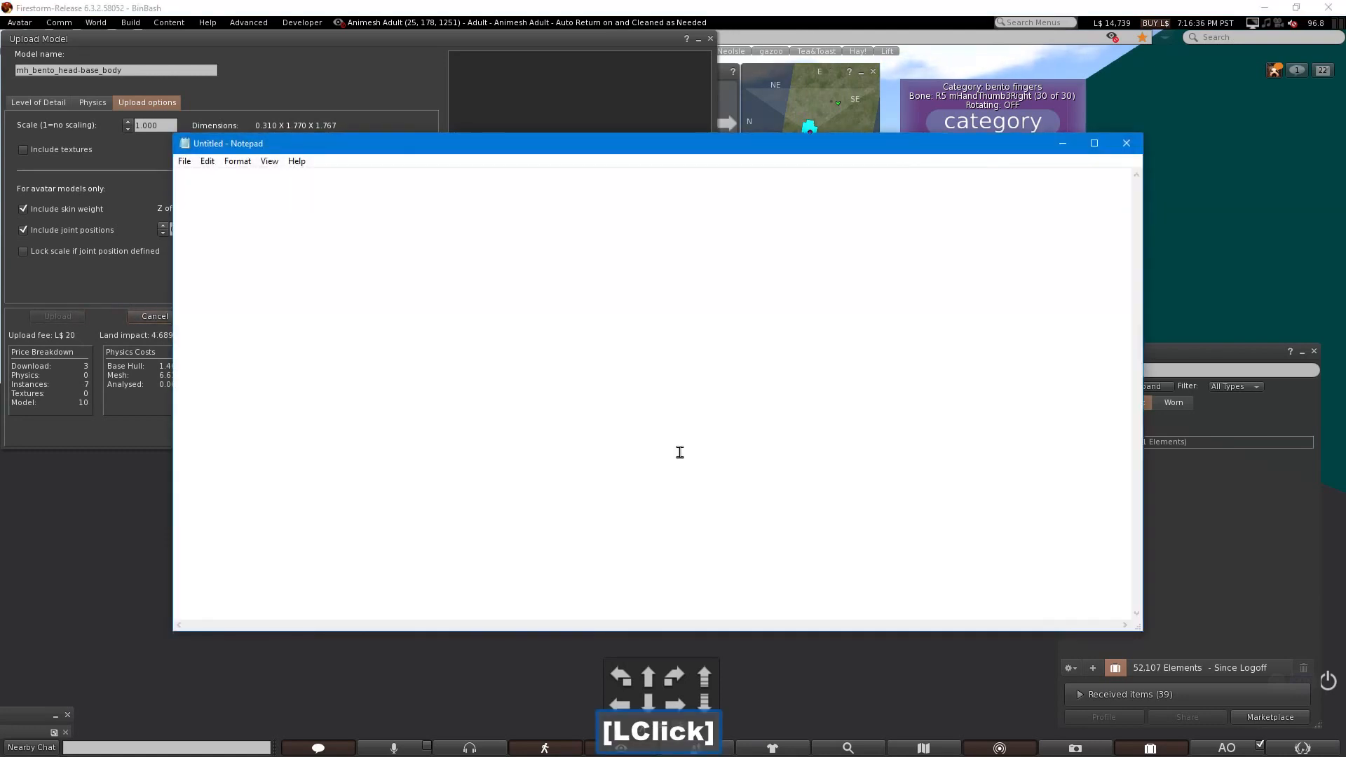
Step: Write the note "The face will be deformed, we'll fix that with a pose." in the empty Notepad document
text(Th)
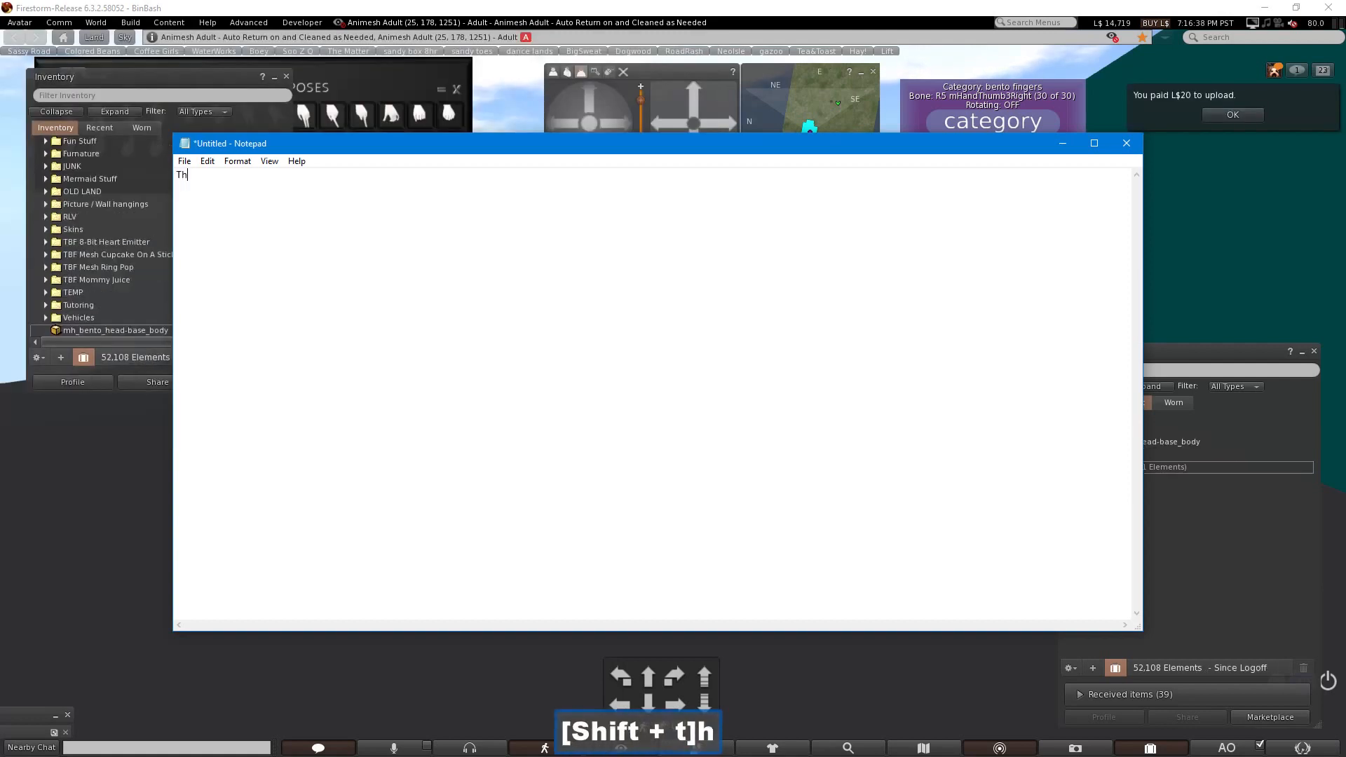
text(e face will be d)
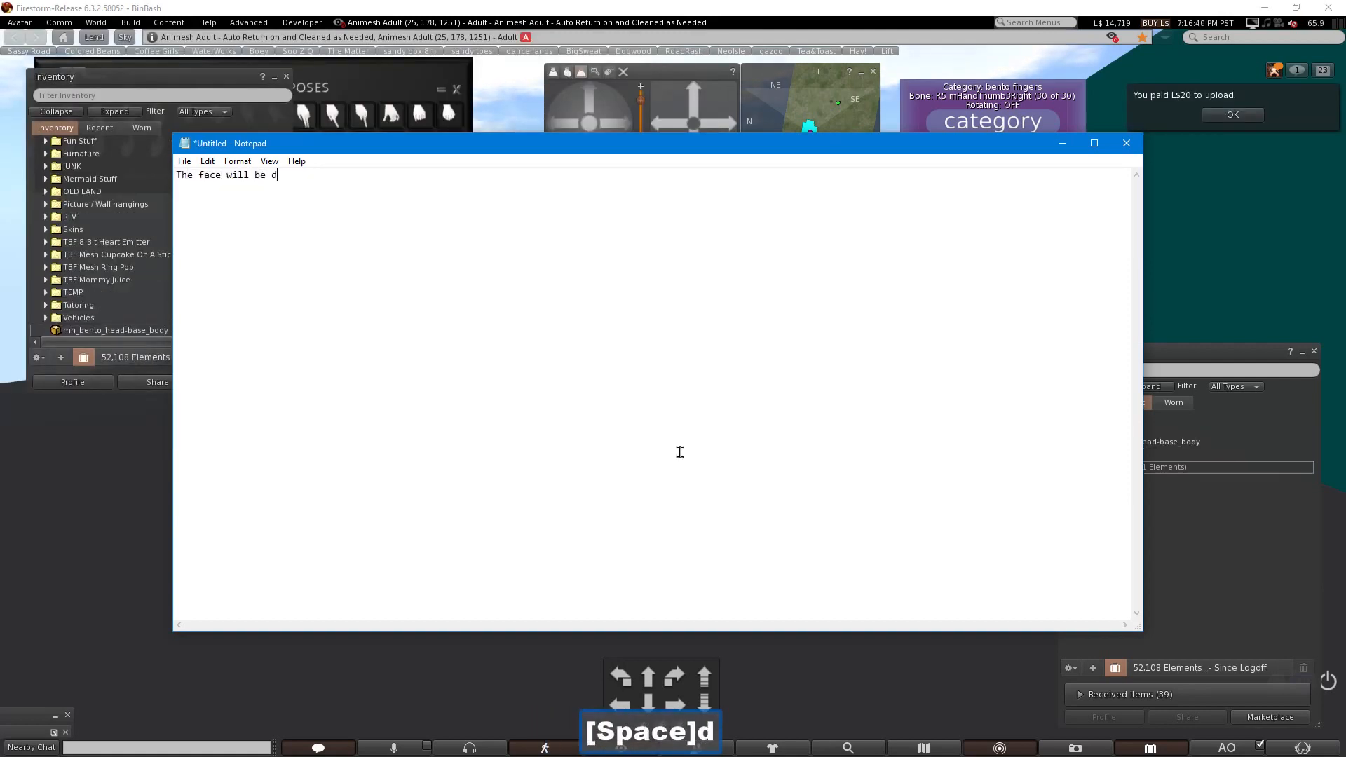
text(eformed, we'll fix )
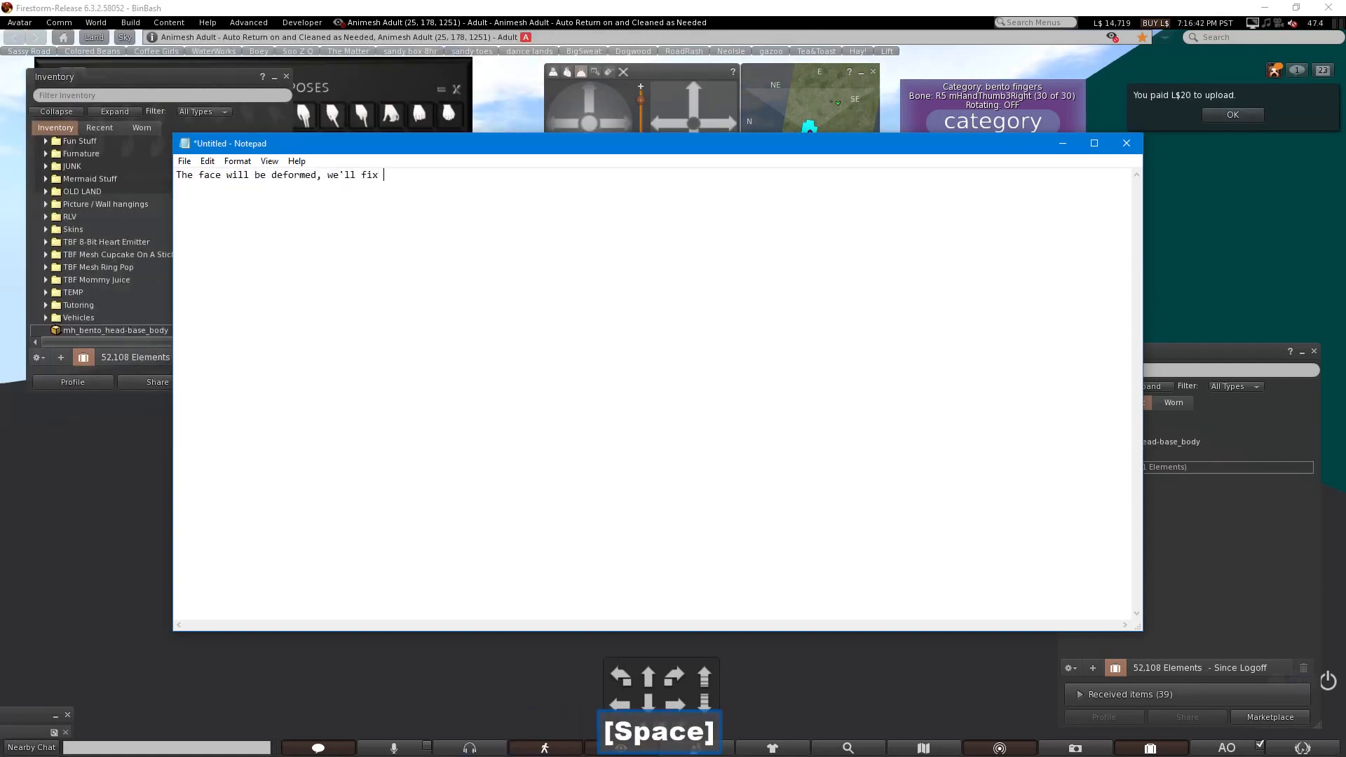
text(that with a )
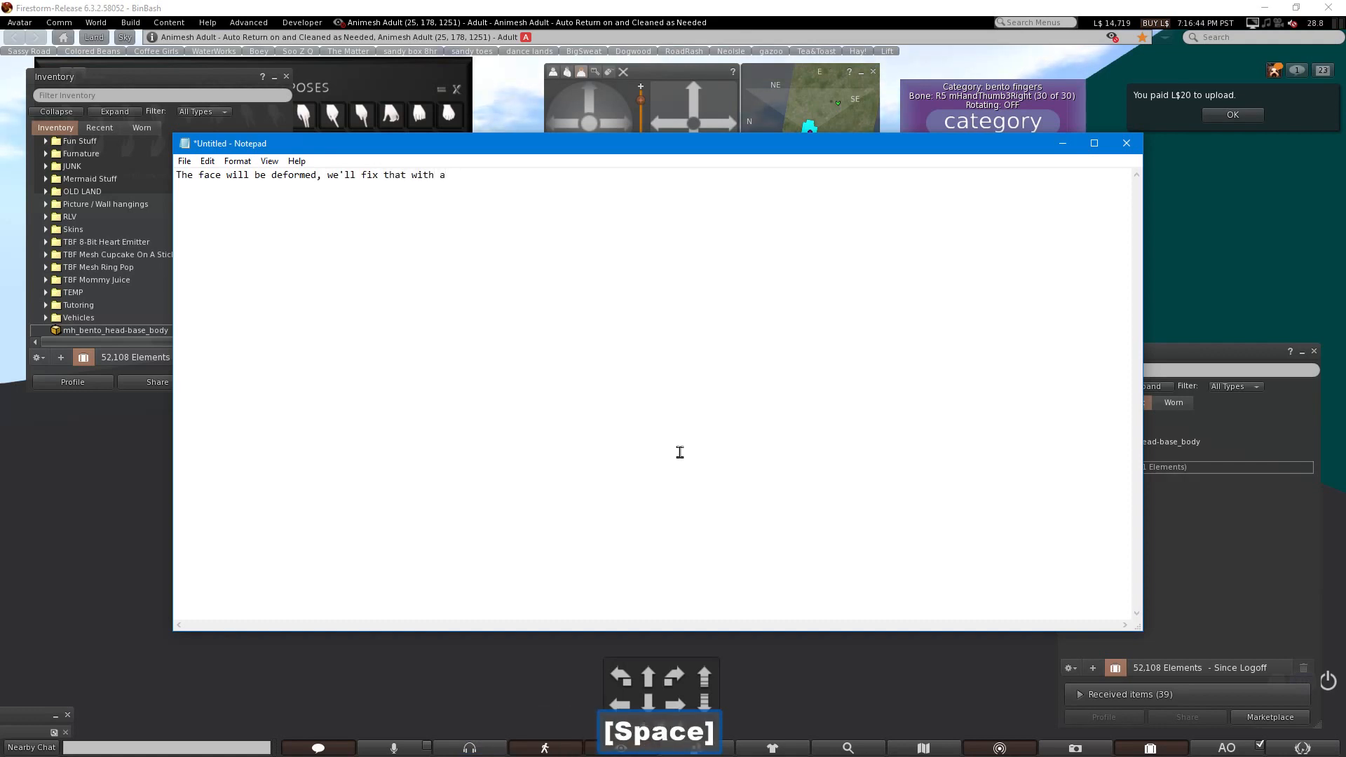
text(pose.)
key(Return)
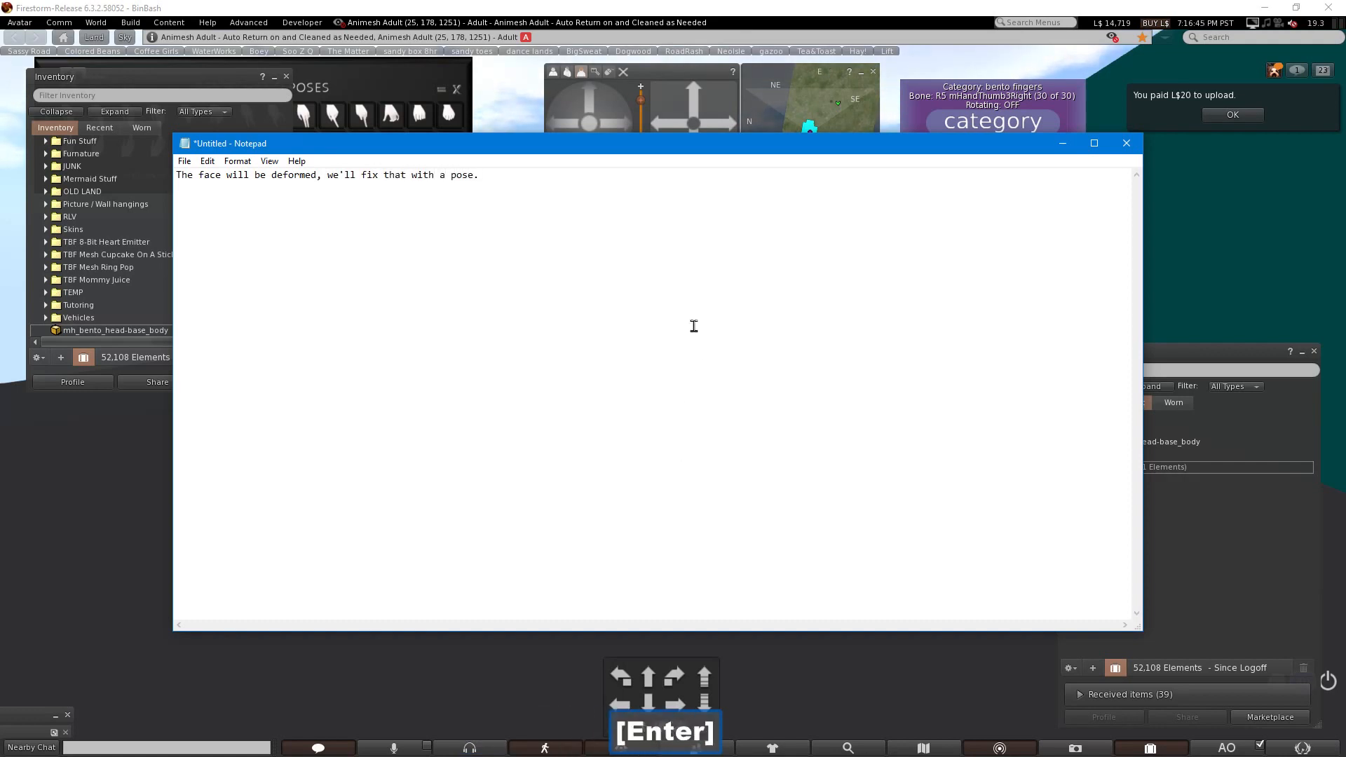
Step: Wear the uploaded mh_bento_head-base_body on the avatar in Firestorm and view its face from the side
click(673, 382)
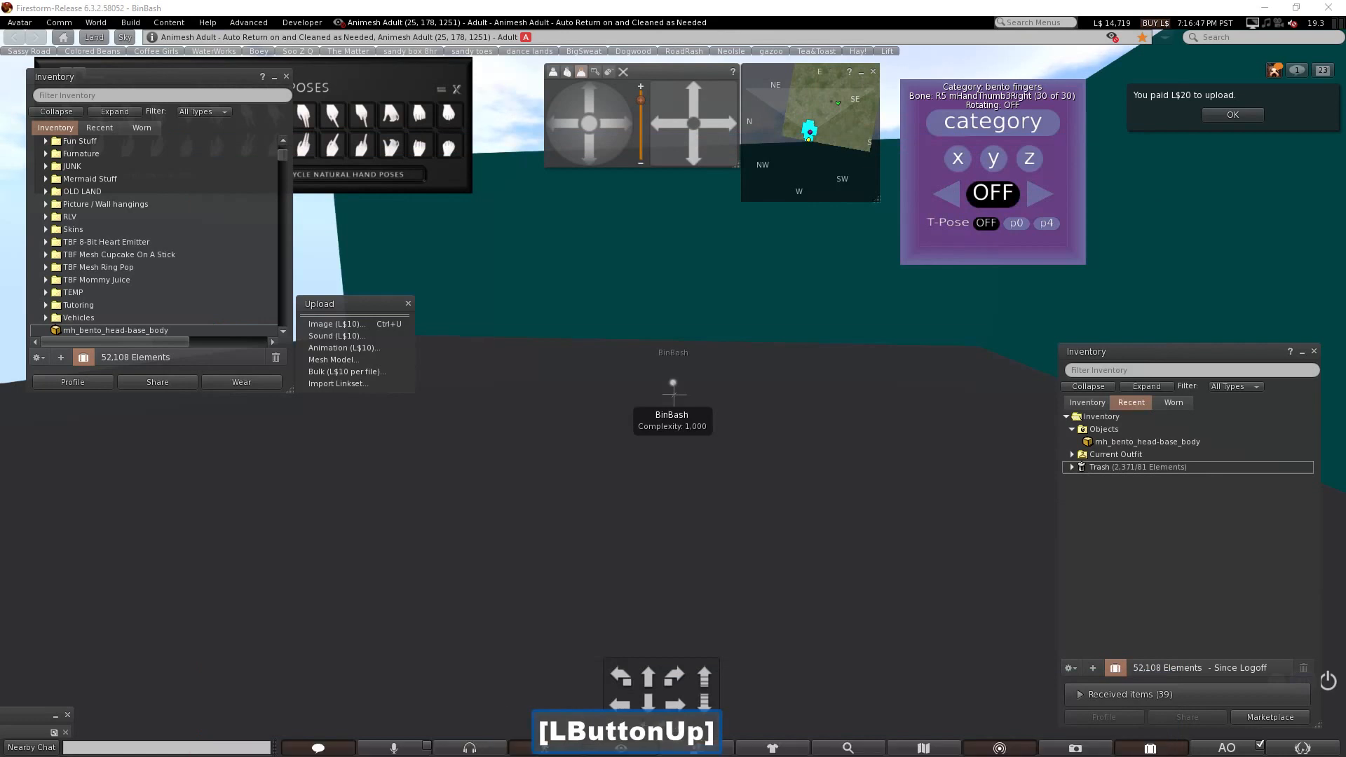
right_click(1164, 440)
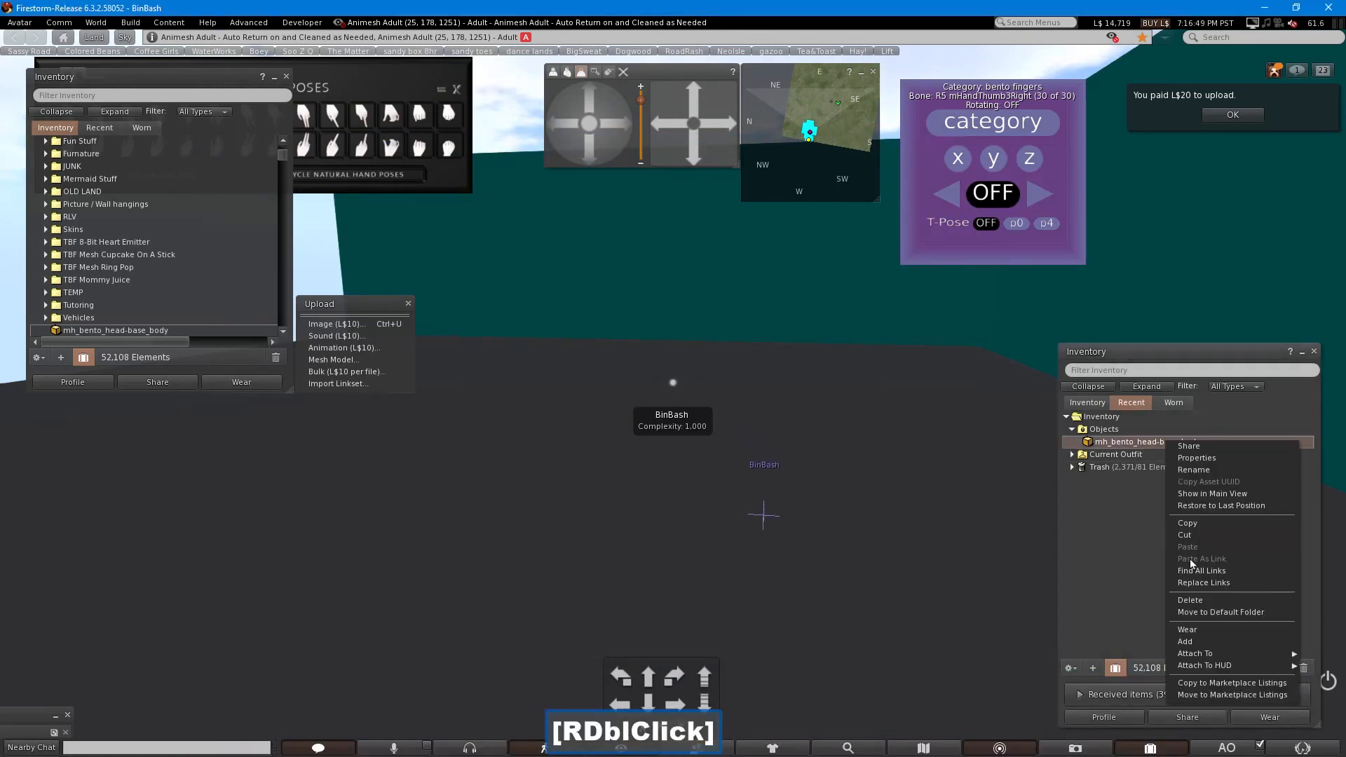
click(1188, 630)
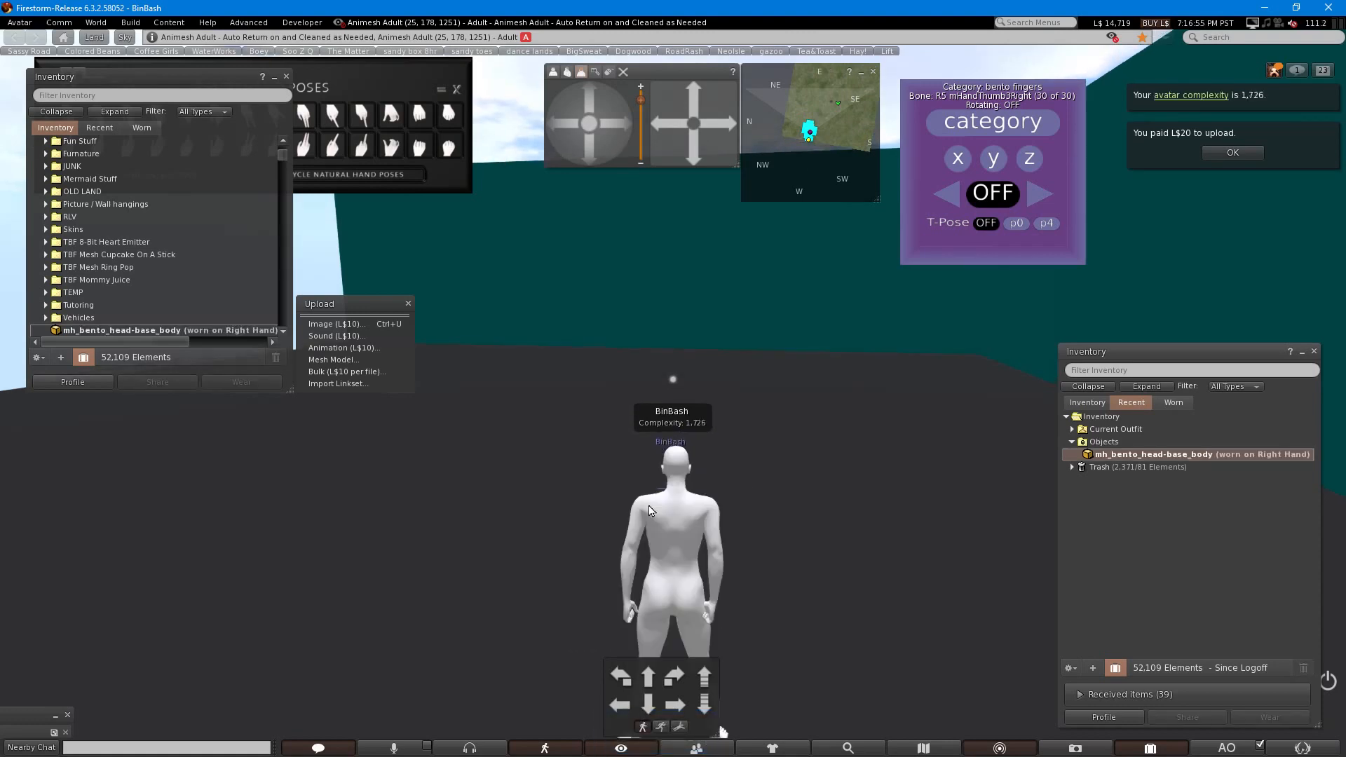
alt+drag(678, 497, 1059, 278)
alt+drag(645, 381, 663, 351)
Step: Add the lines "haha" and "fun" to the Notepad note and move its window out of the way
click(532, 756)
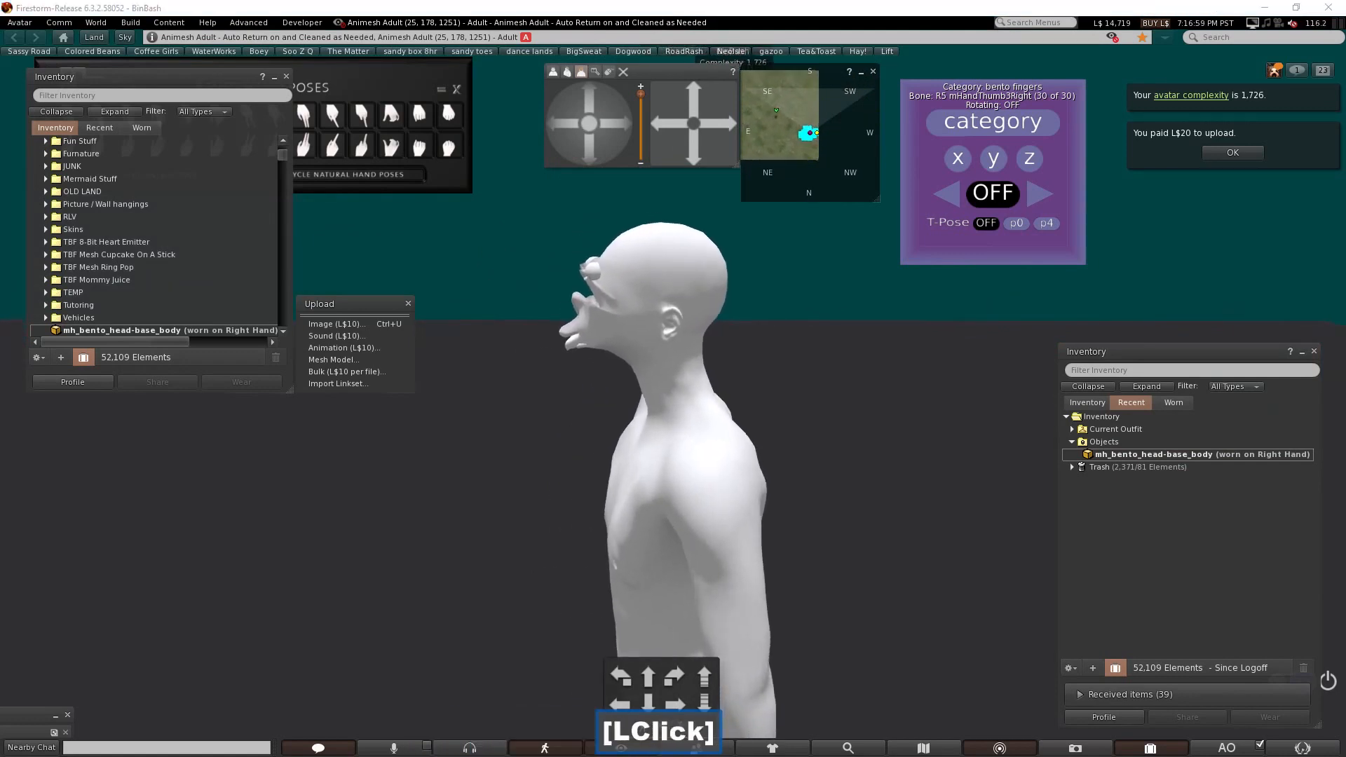
drag(532, 756, 527, 528)
click(478, 597)
key(Return)
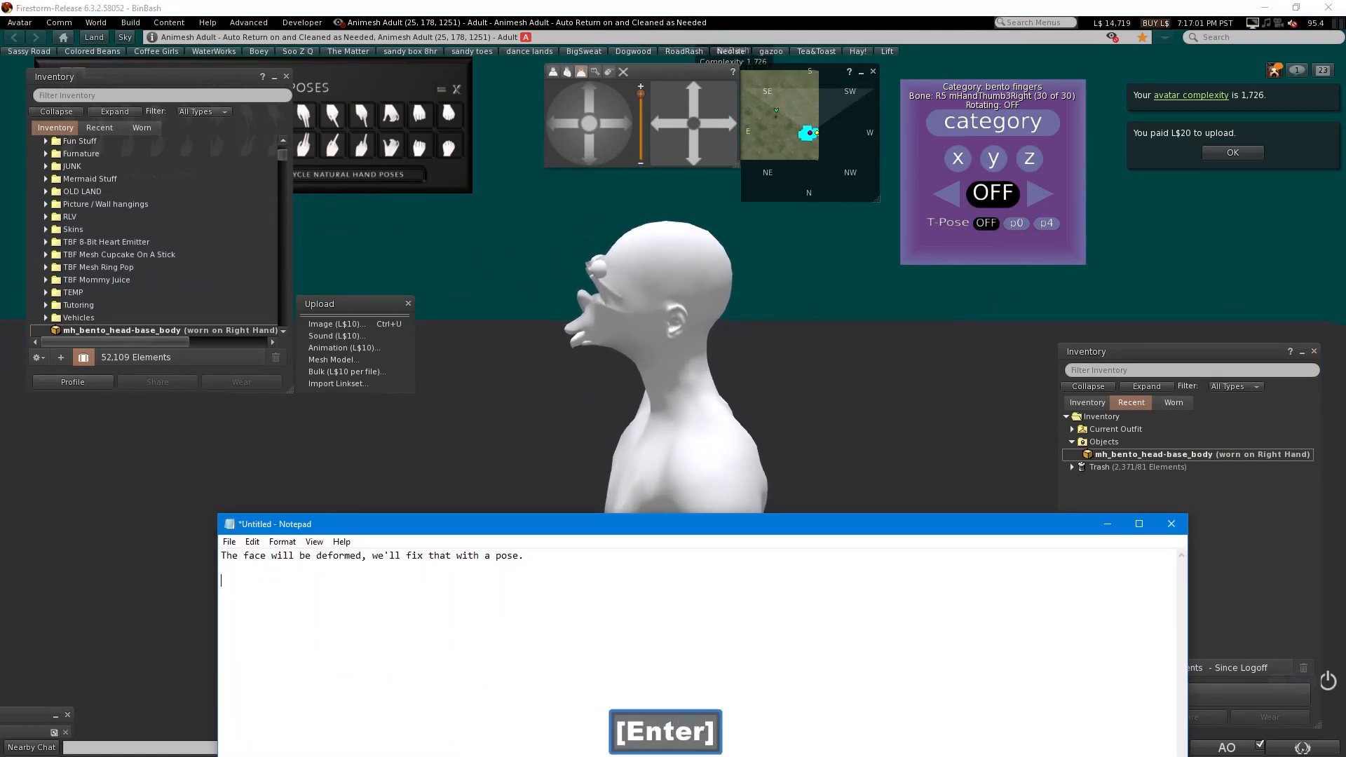
text(haha)
key(Return)
text(fun)
key(Return)
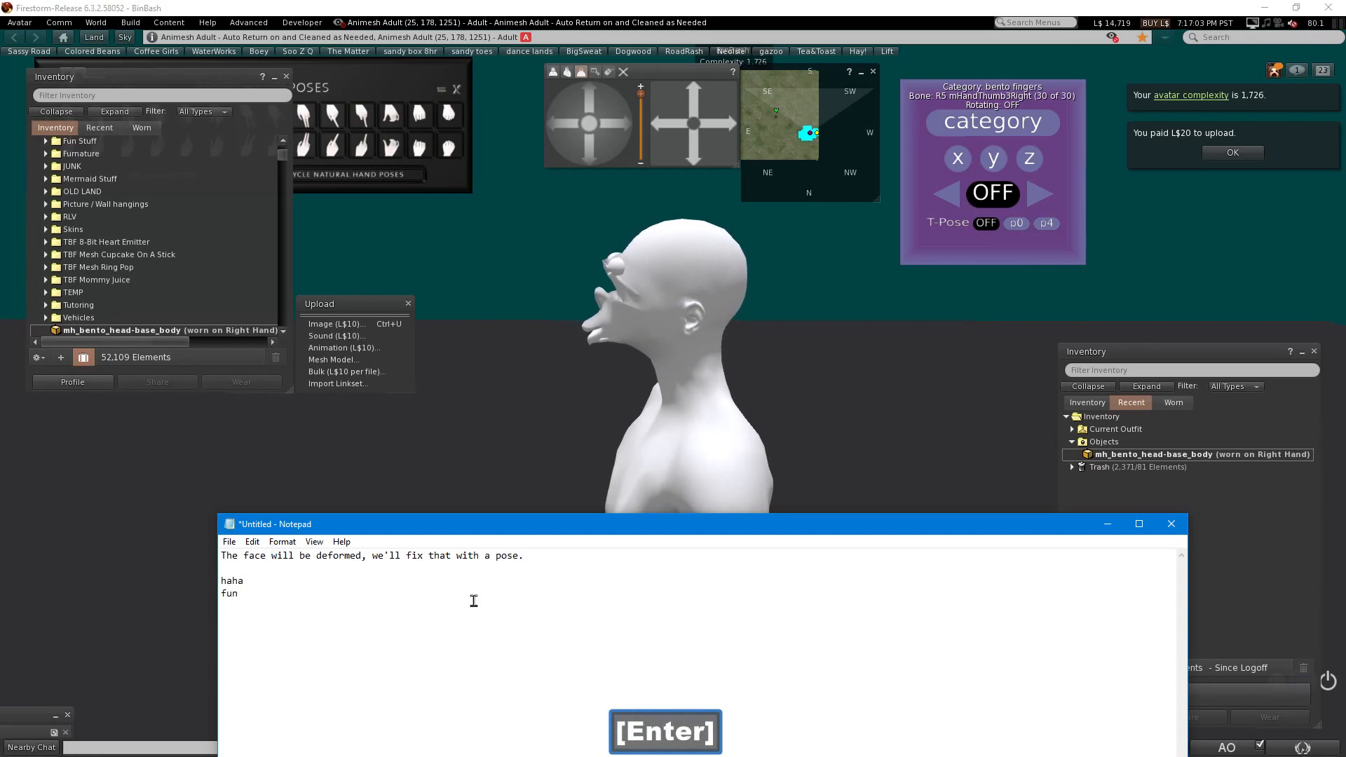
drag(482, 524, 484, 756)
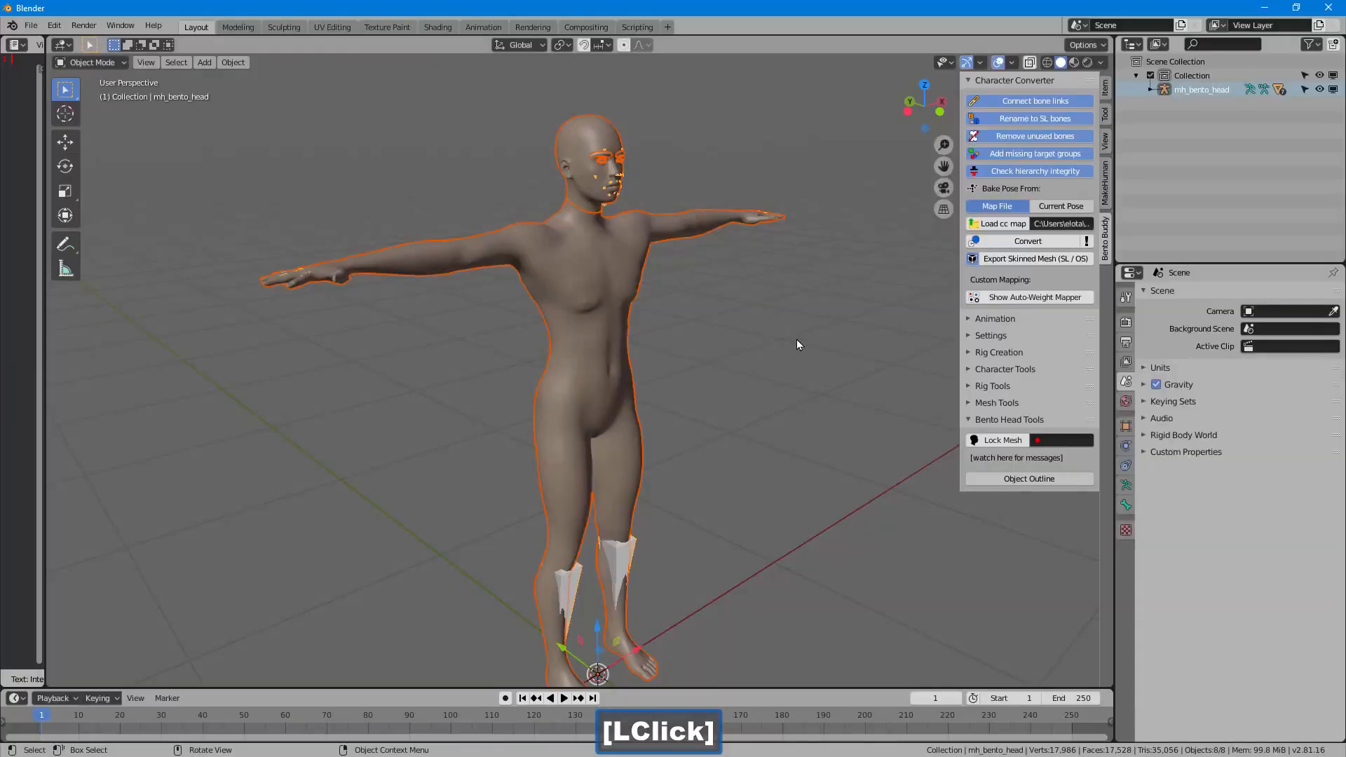
Step: In Blender's right orthographic view, select the mh_bento_head armature and set its bones to display in front of the mesh
key(KP_3)
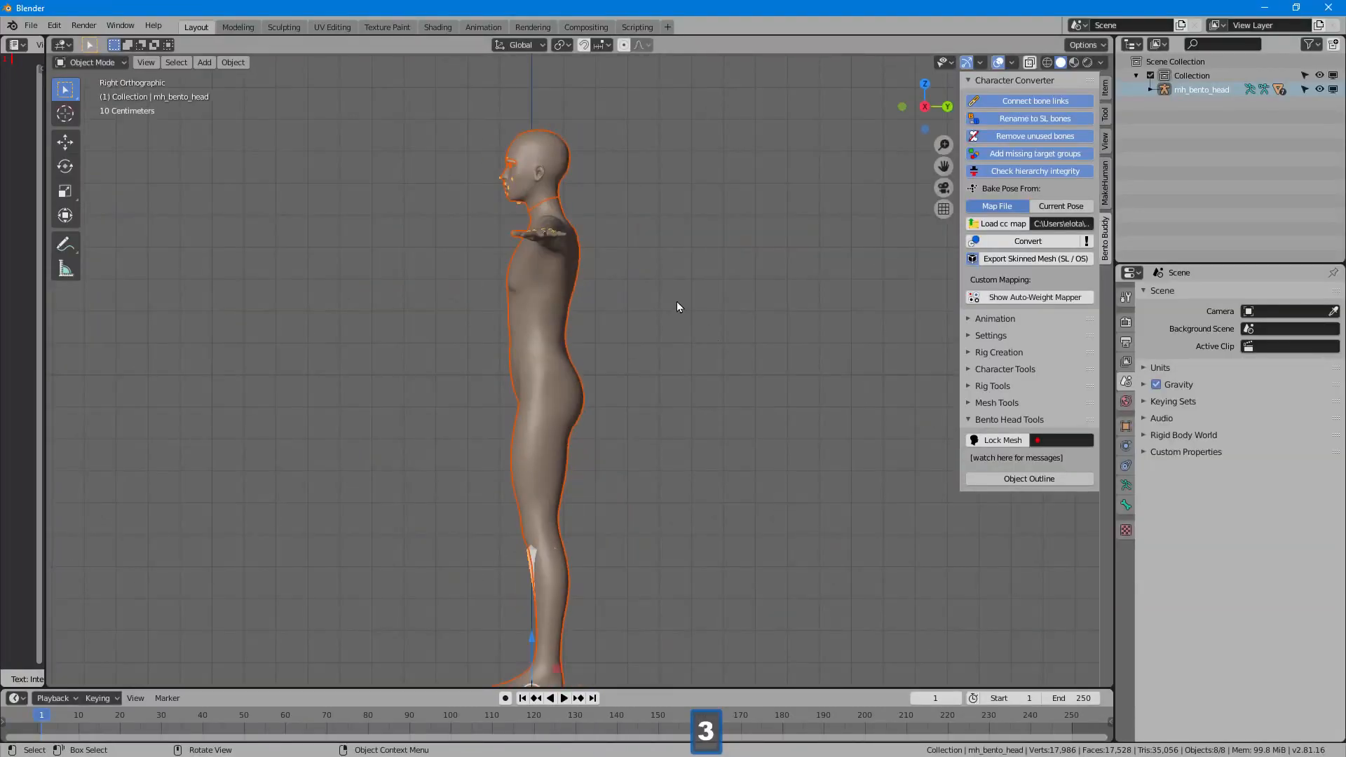
shift+middle_drag(676, 301, 734, 259)
click(710, 447)
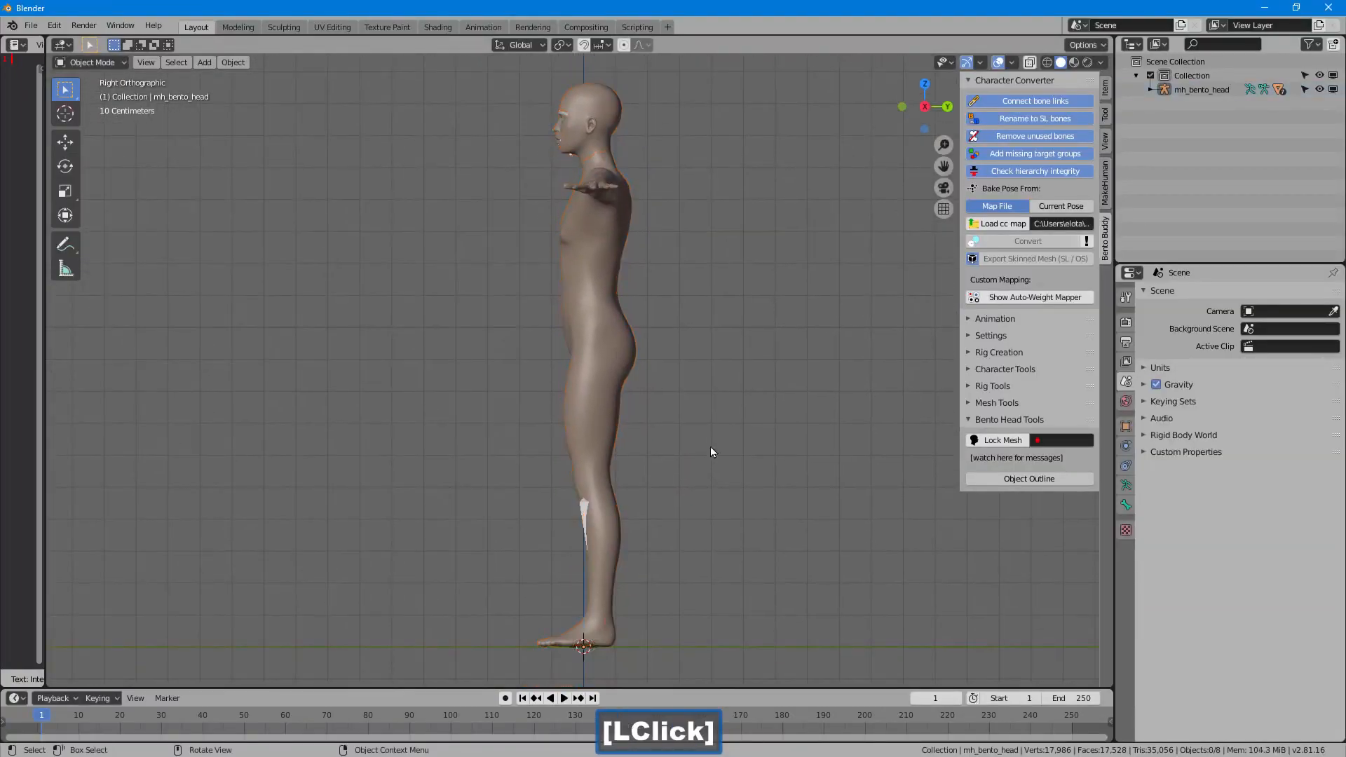
click(588, 507)
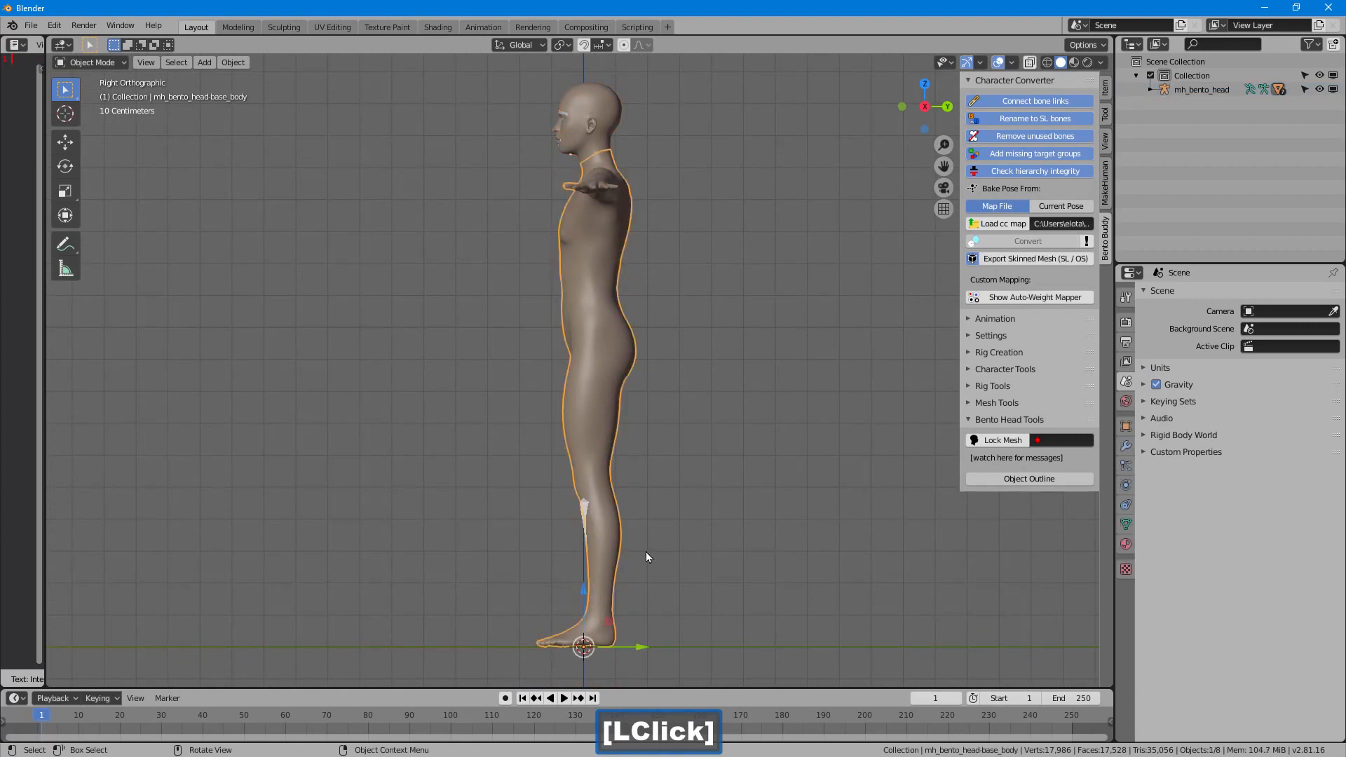
click(586, 509)
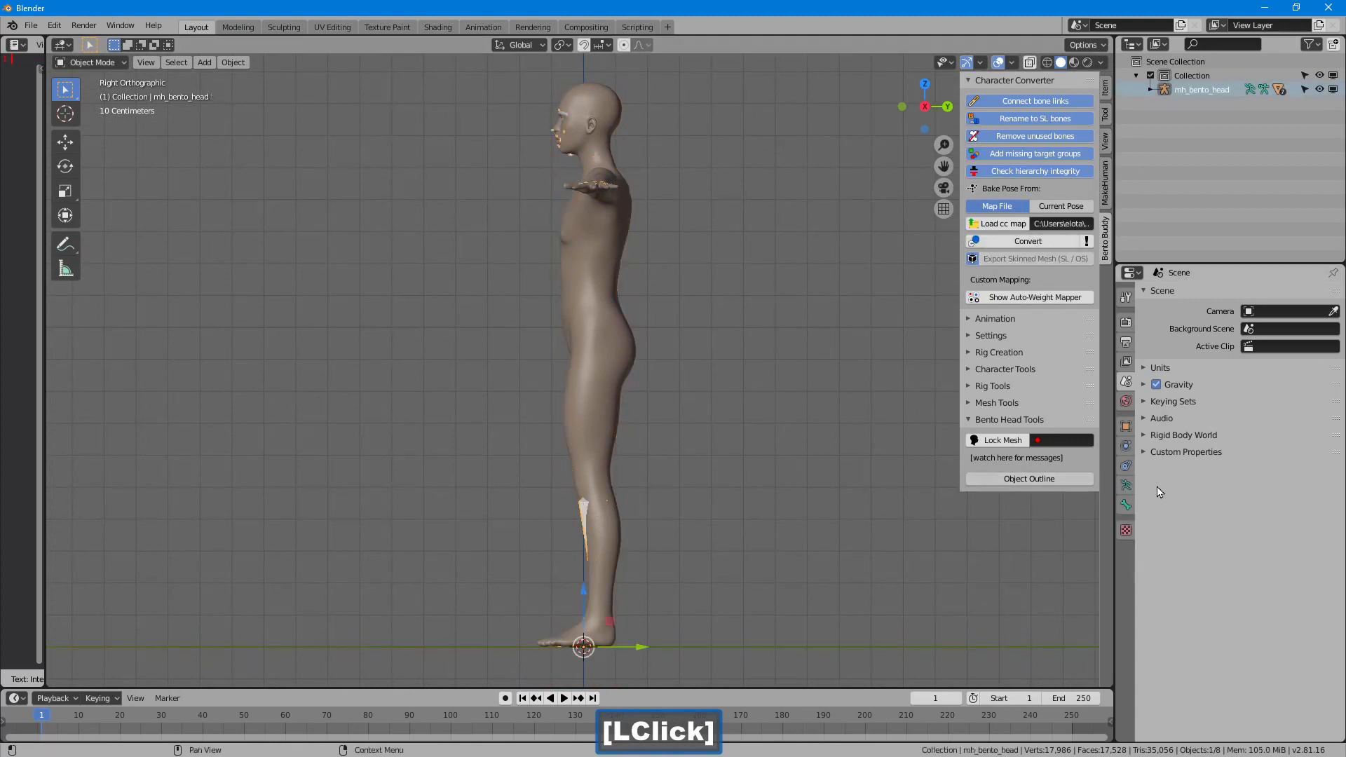
click(1127, 487)
click(1173, 495)
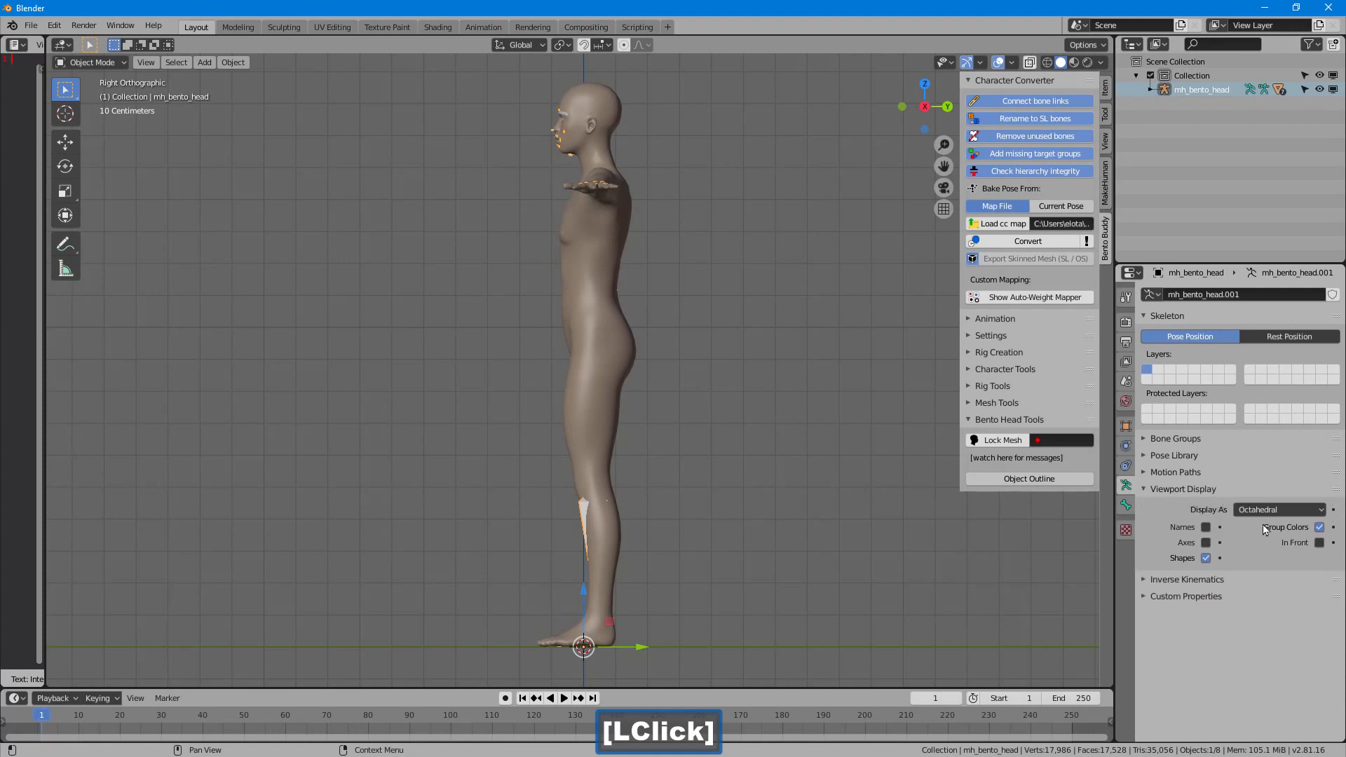
click(1320, 542)
shift+middle_drag(693, 251, 616, 363)
shift+middle_drag(616, 364, 605, 347)
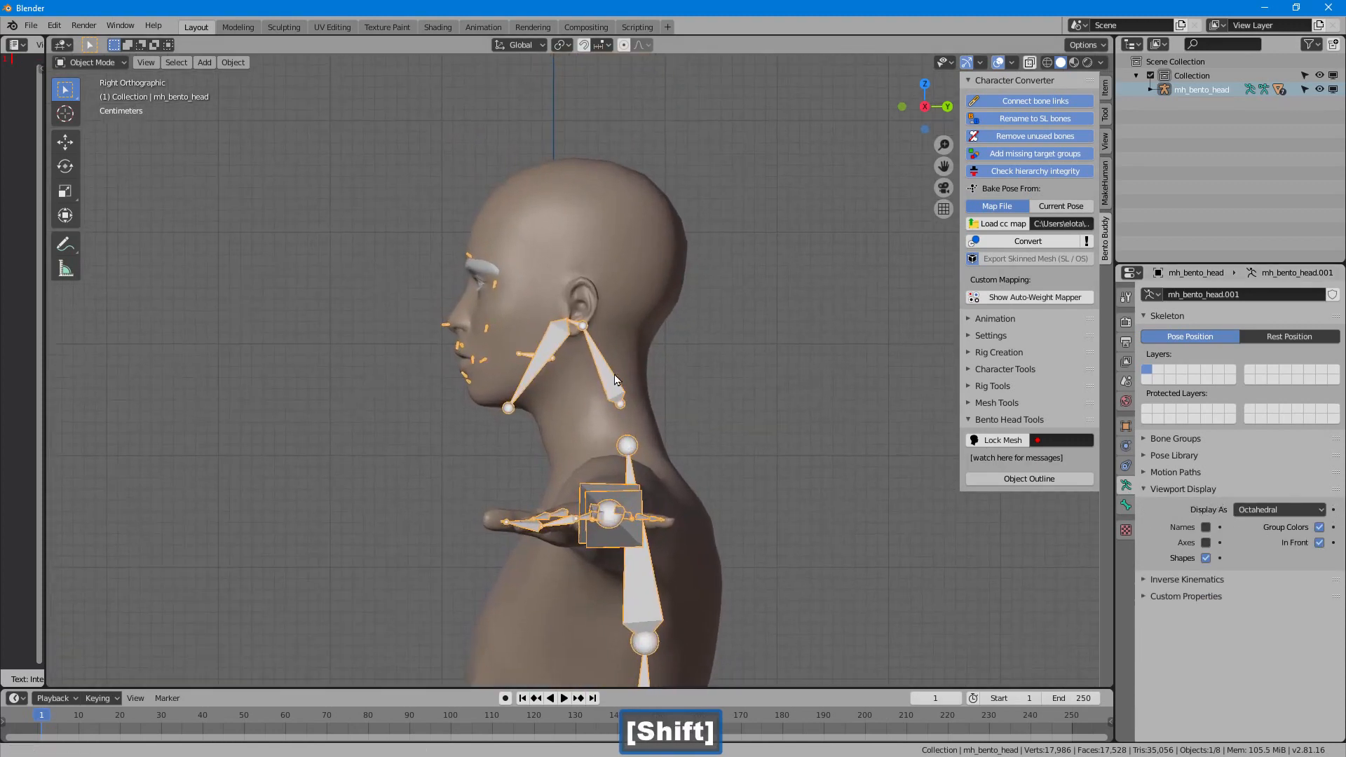
Step: Enable Bento Buddy's posing library and store the current pose in it as "t pose"
click(974, 80)
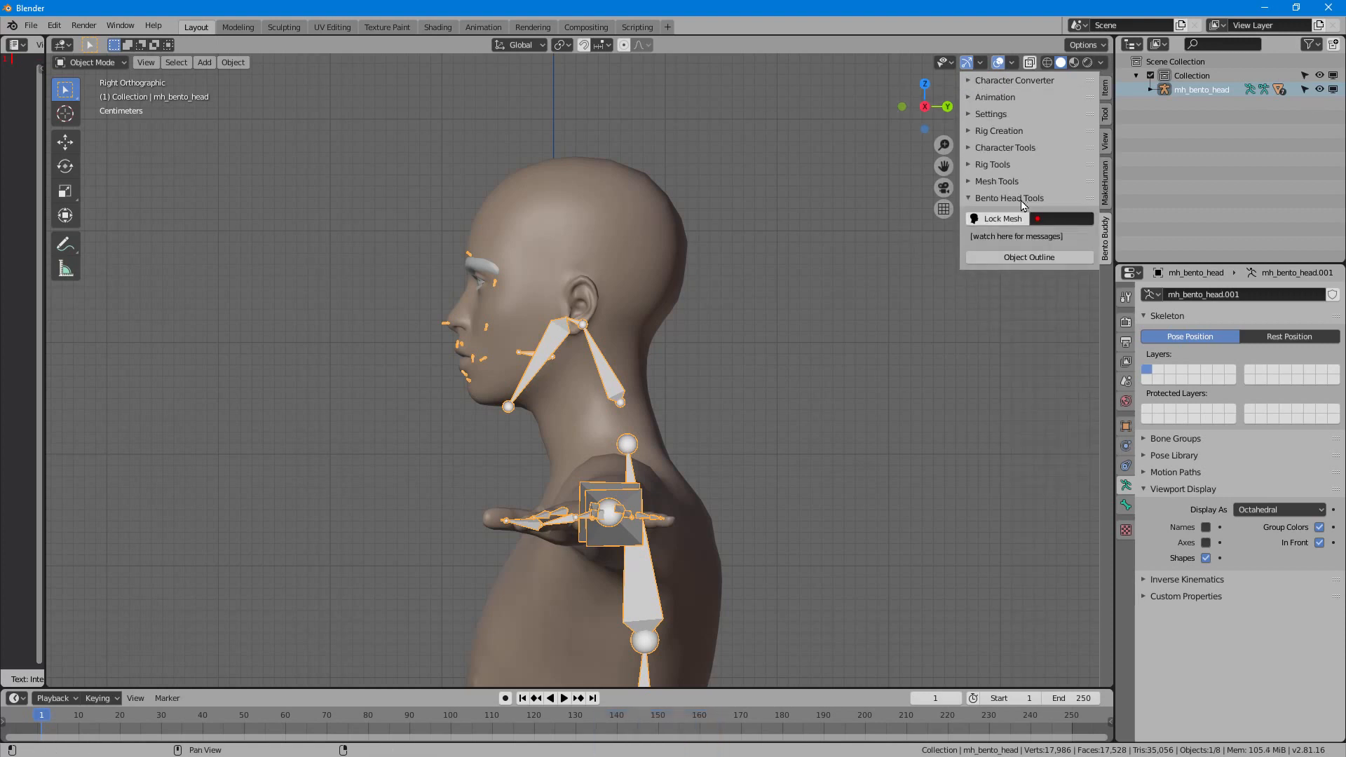
click(980, 201)
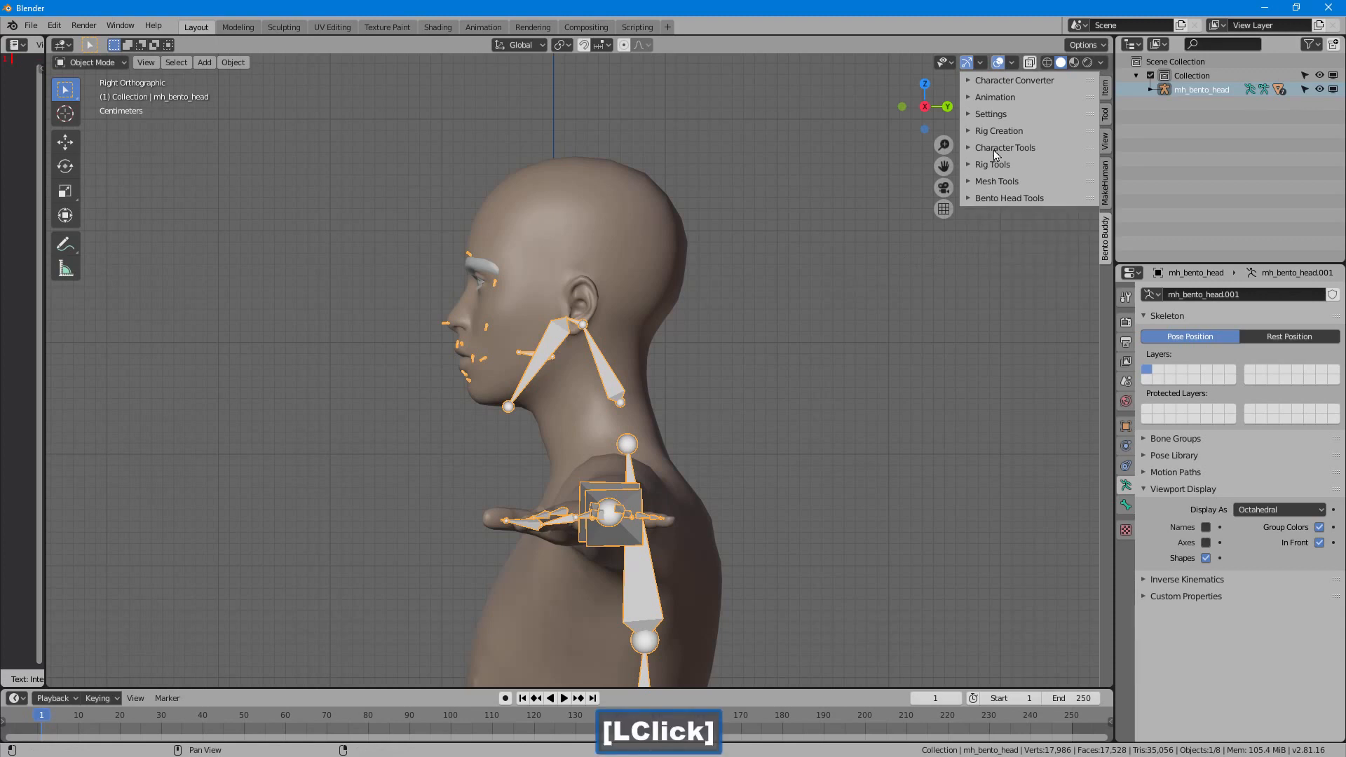
click(993, 98)
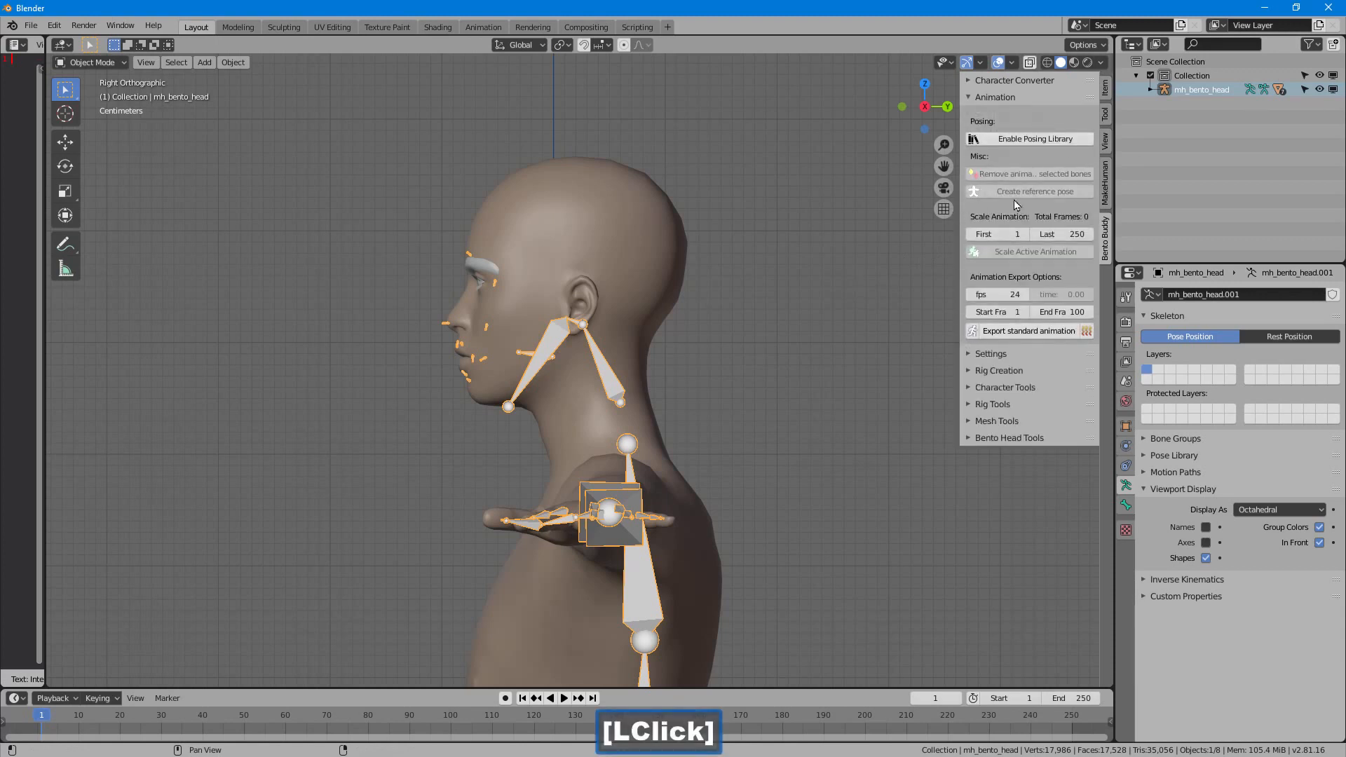
click(1027, 139)
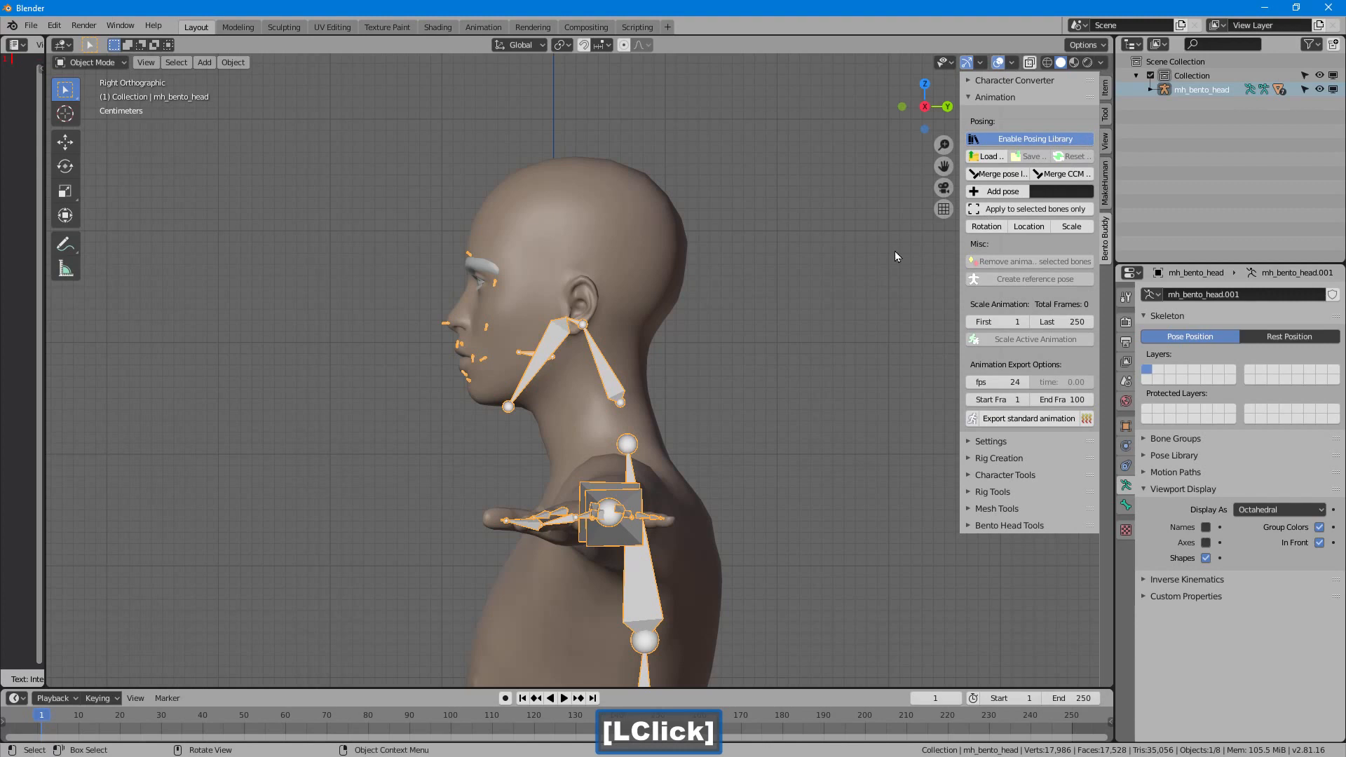
click(1058, 193)
text(t pose)
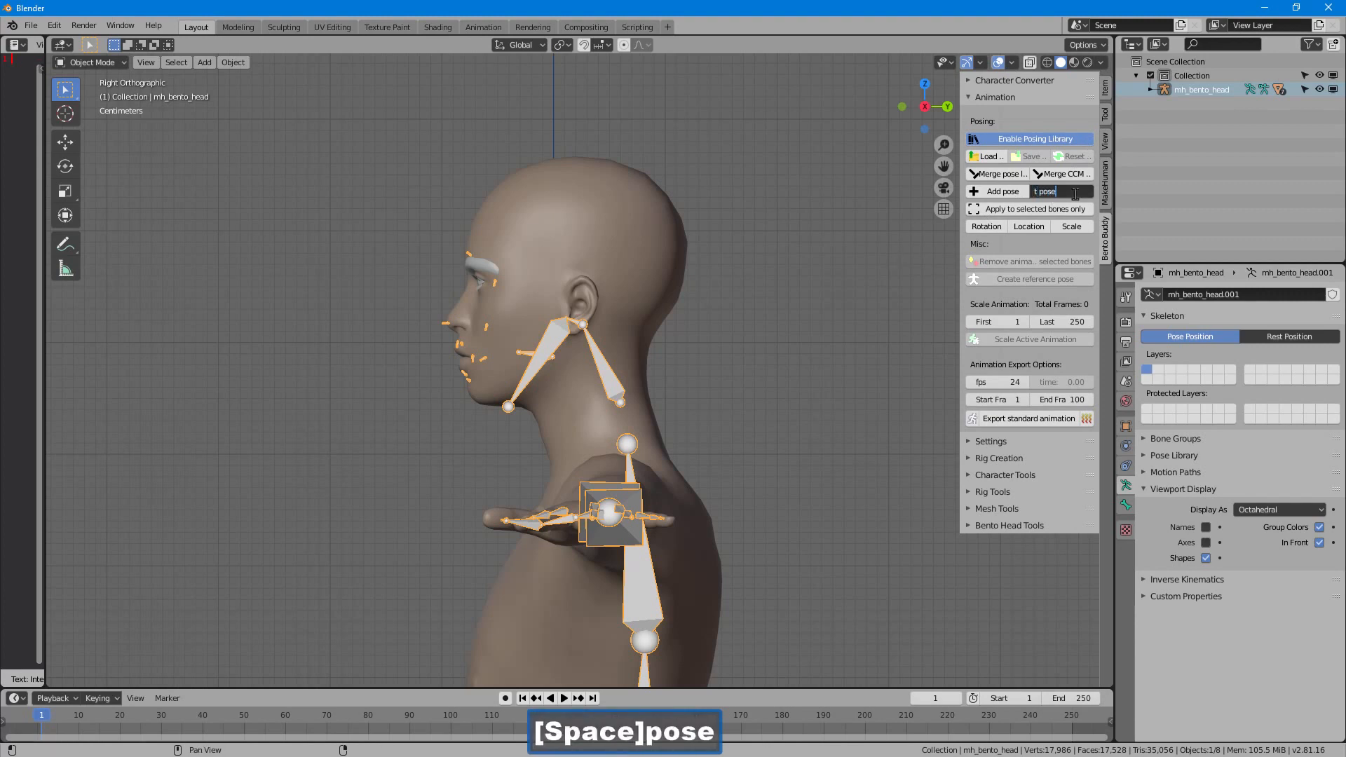
key(Return)
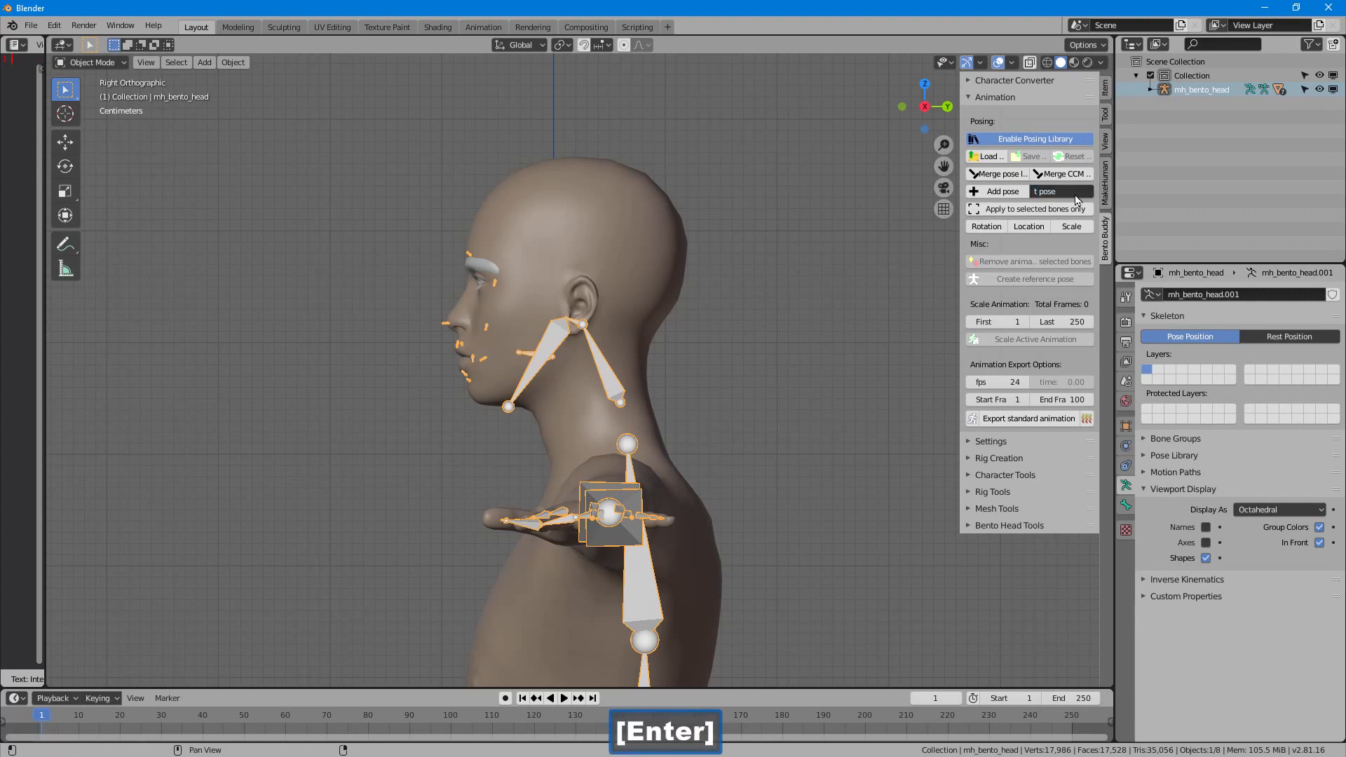
click(991, 193)
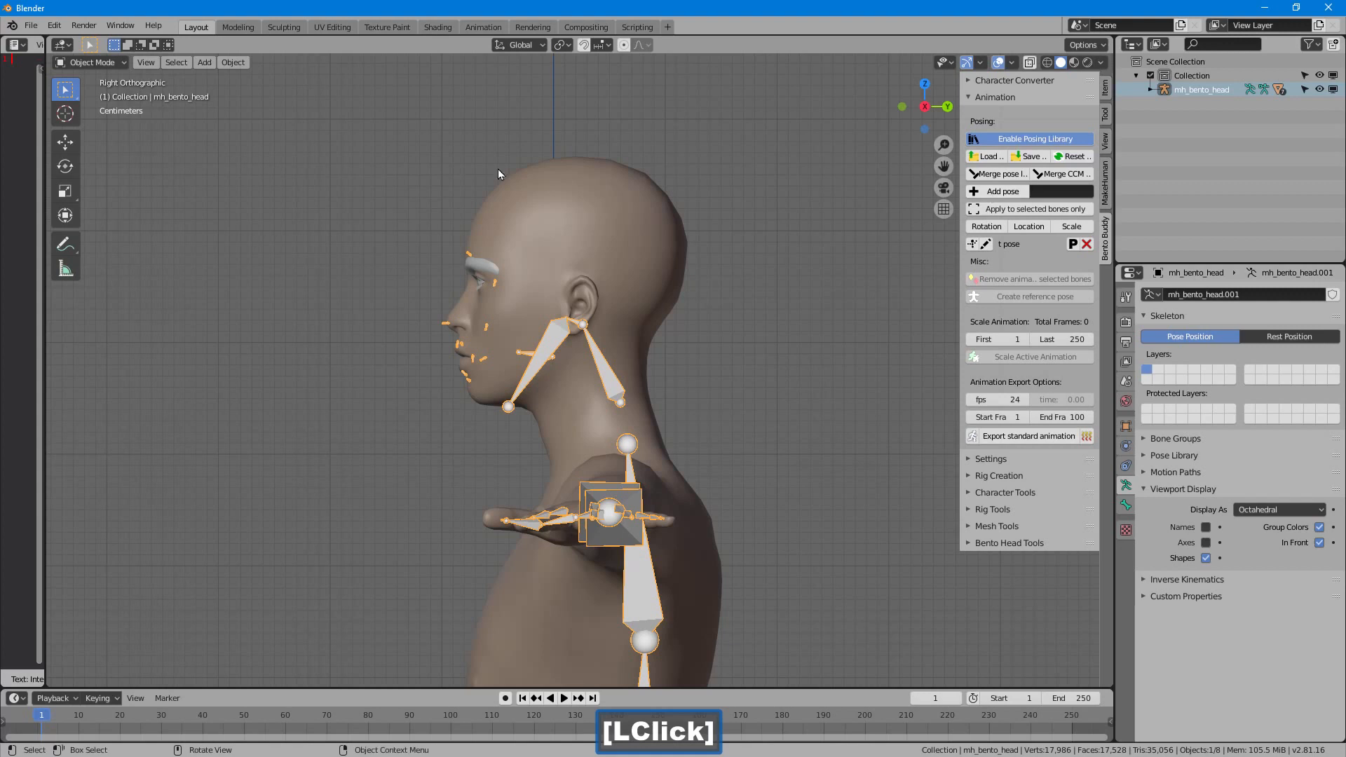
Step: Switch the armature to Pose Mode and rotate the mNeck bone slightly
click(119, 63)
click(91, 109)
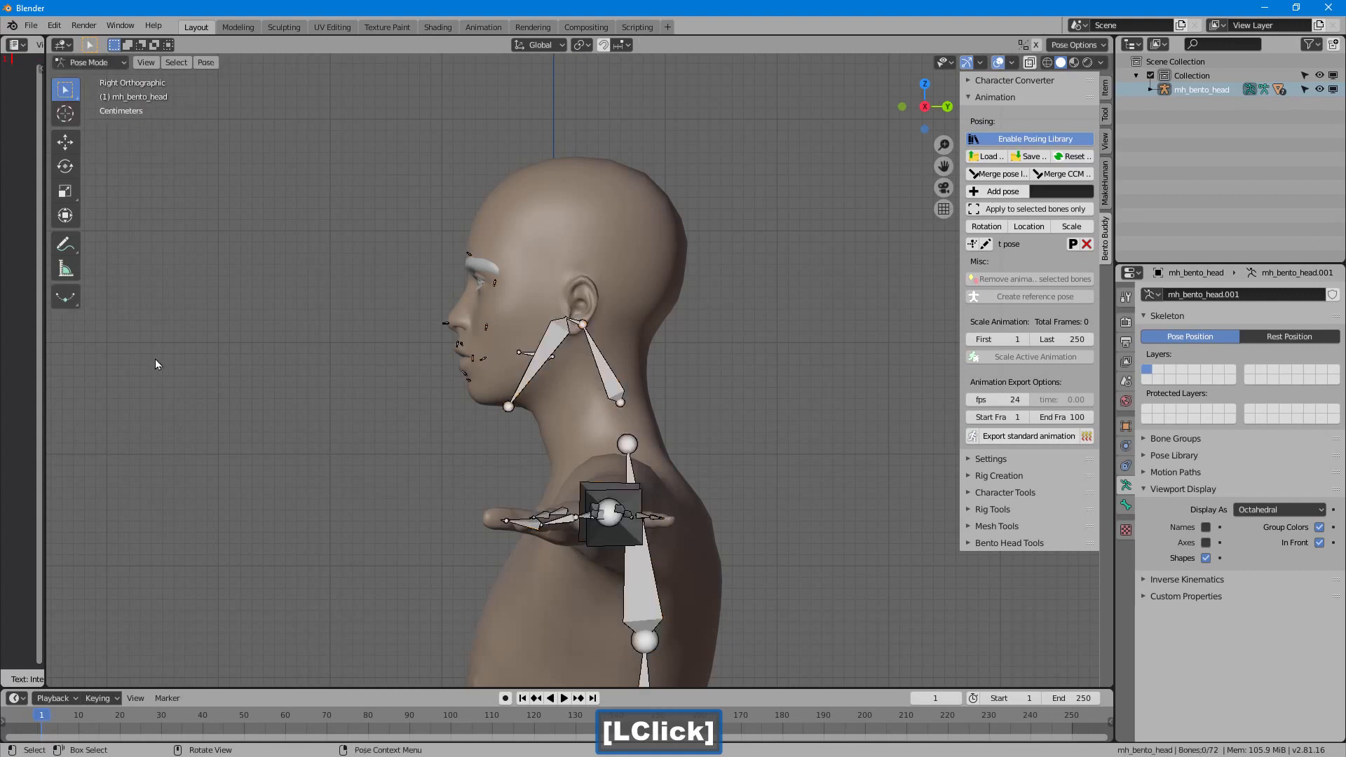
click(607, 383)
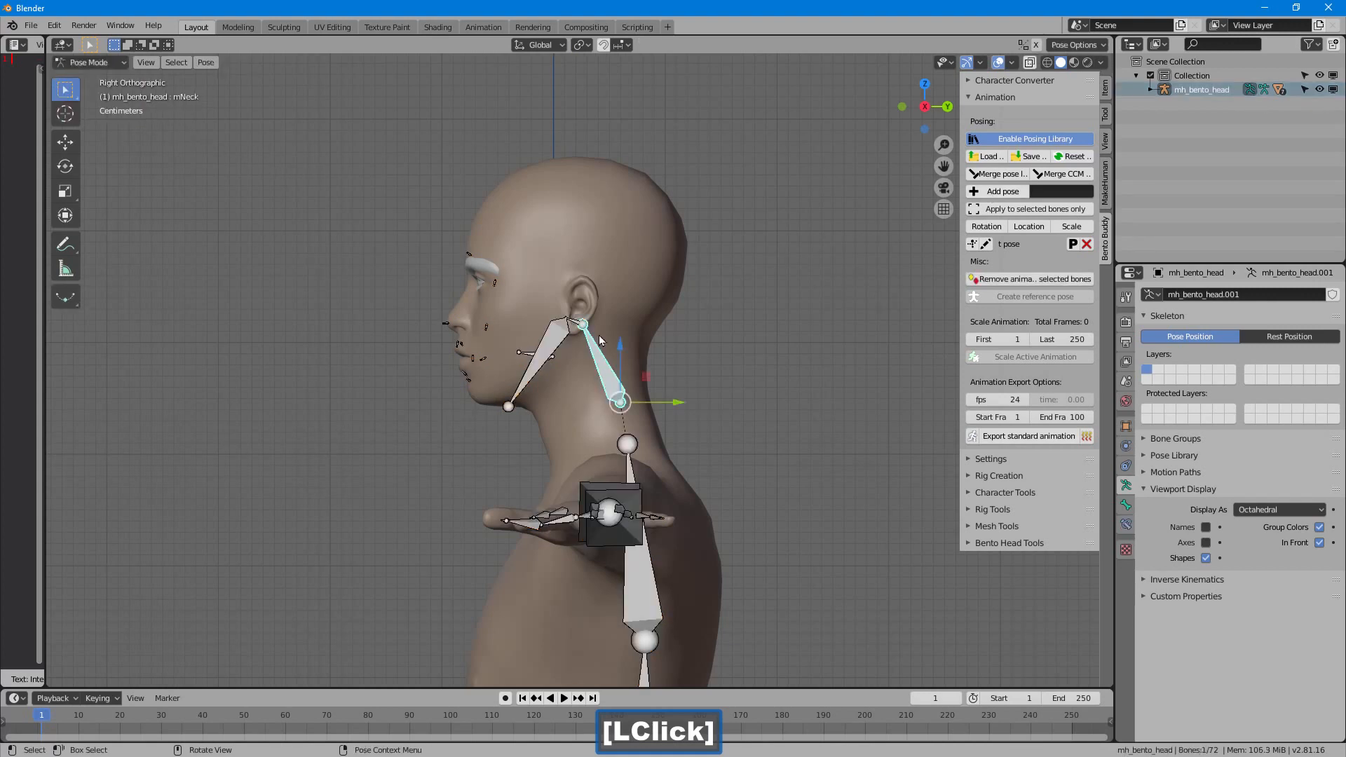
key(r)
click(583, 92)
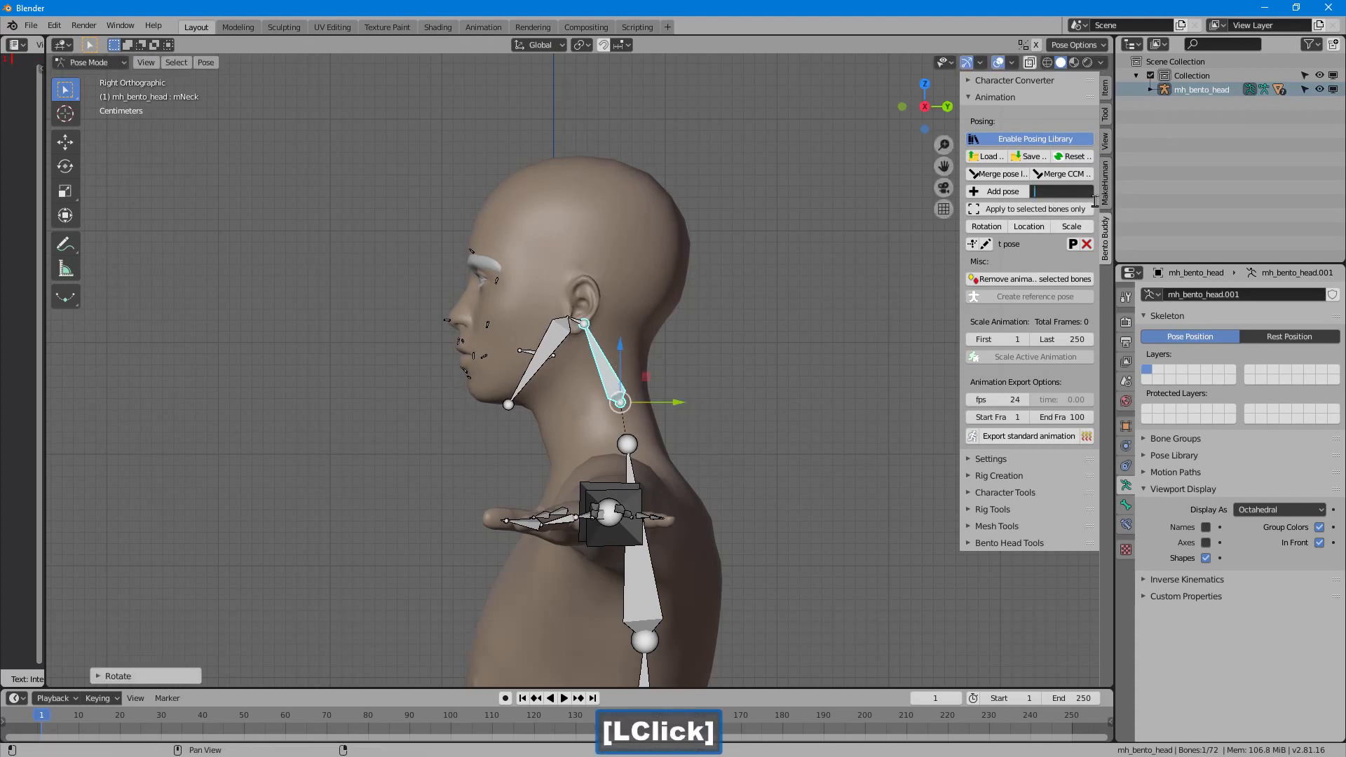
Step: Store the rotated neck pose in the posing library as "deformer"
text(deformer)
key(Return)
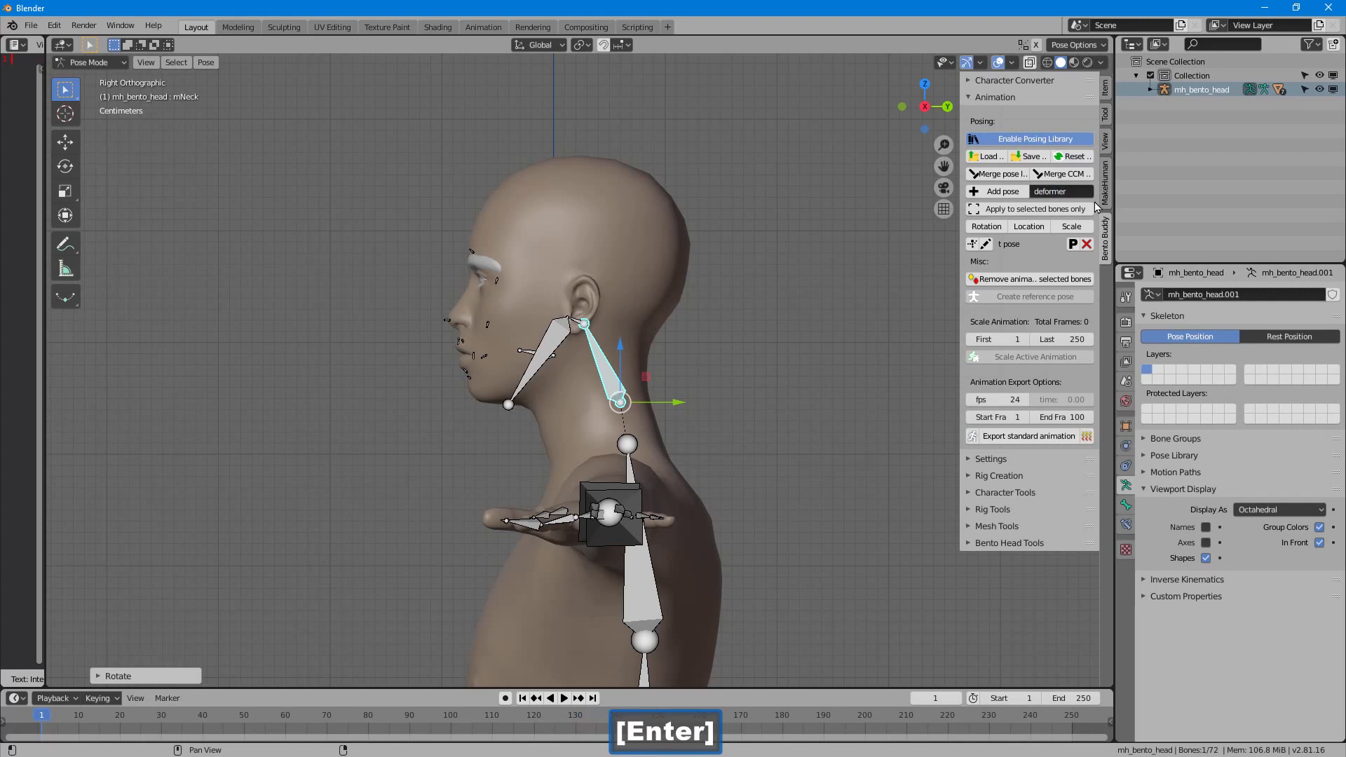
click(999, 191)
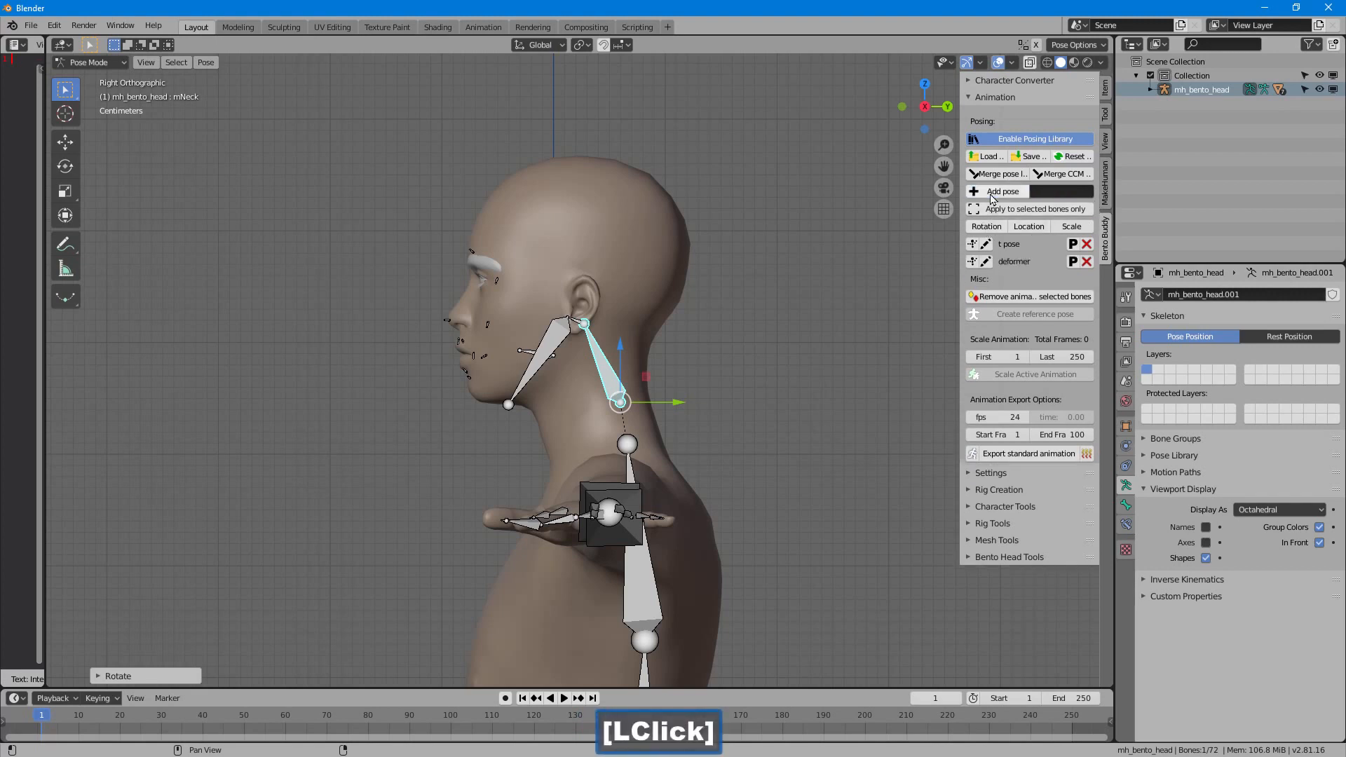
Step: Apply the stored t pose at frame 1 and keyframe its rotation and location
click(972, 244)
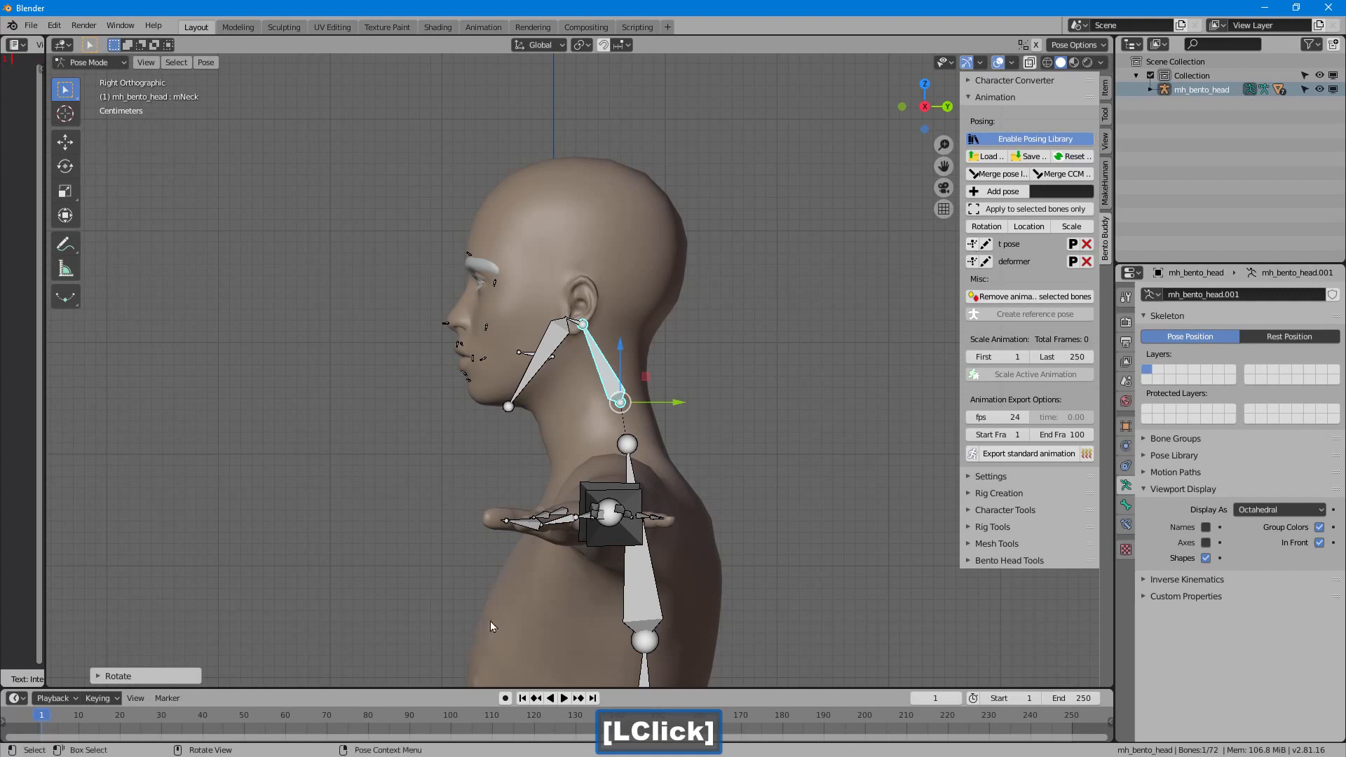
click(987, 228)
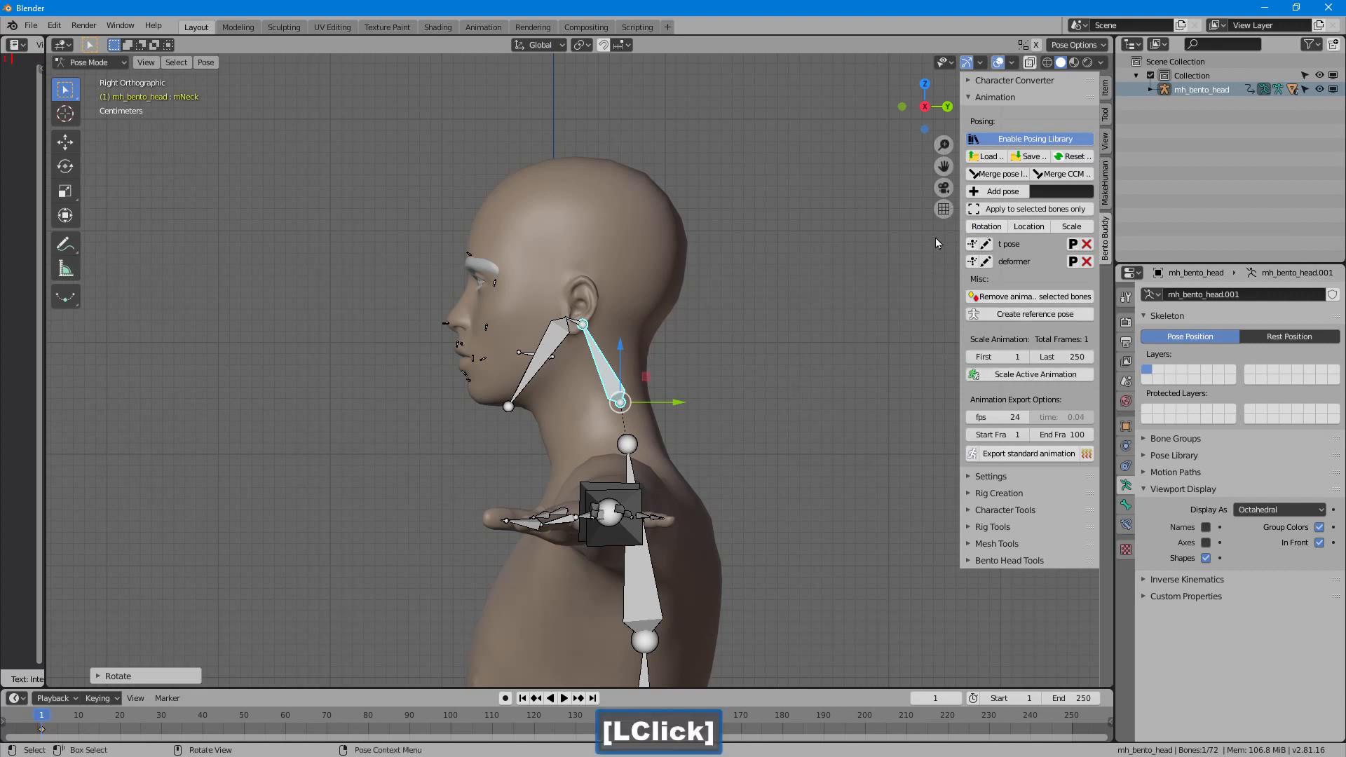
click(1028, 227)
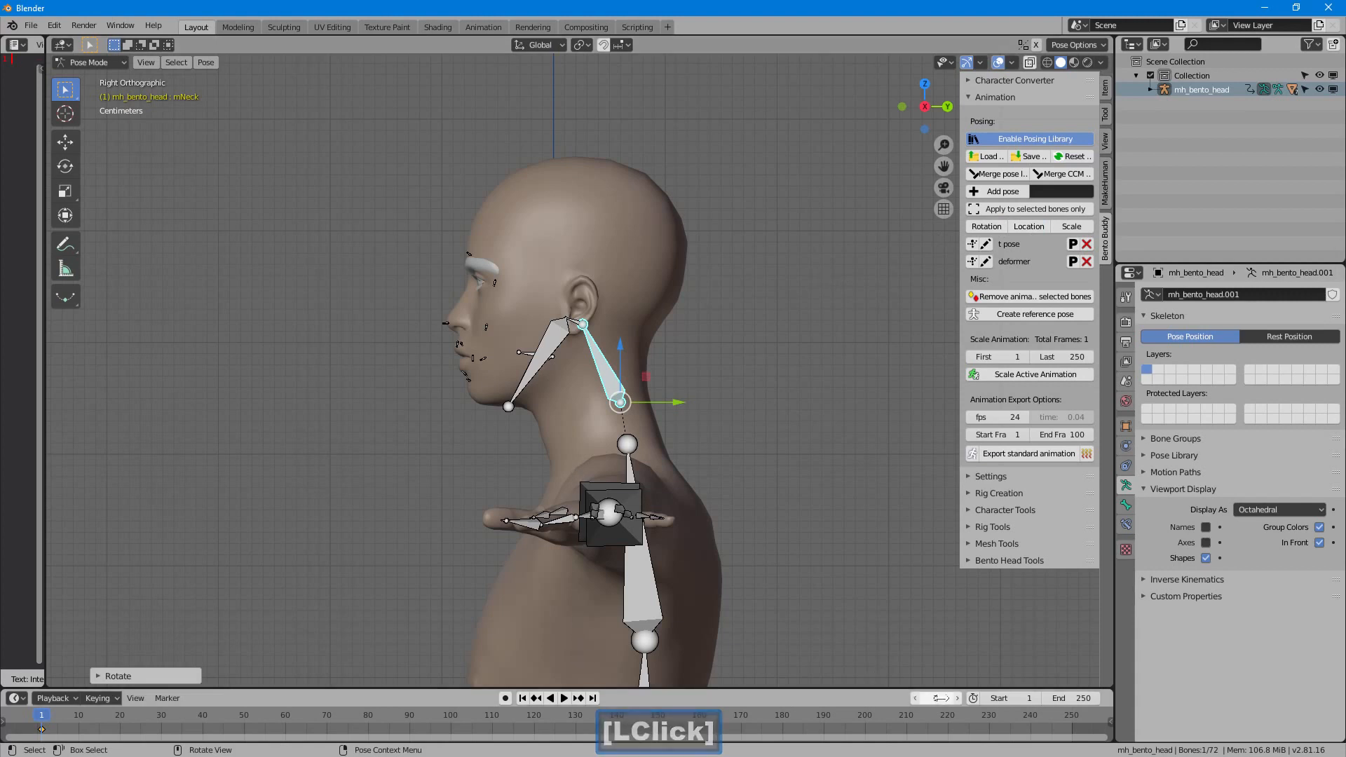
Step: Apply the stored deformer pose at frame 2 and keyframe its rotation and location
click(958, 698)
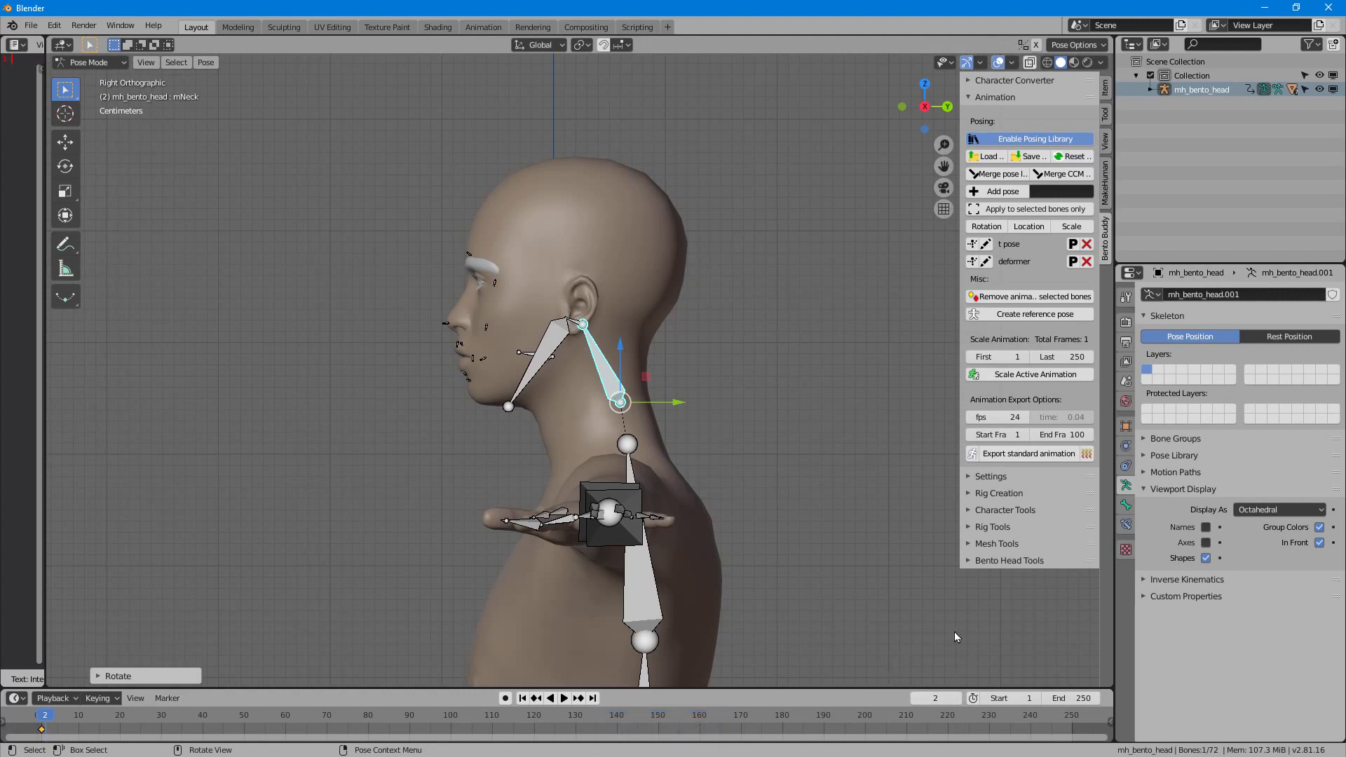
click(972, 264)
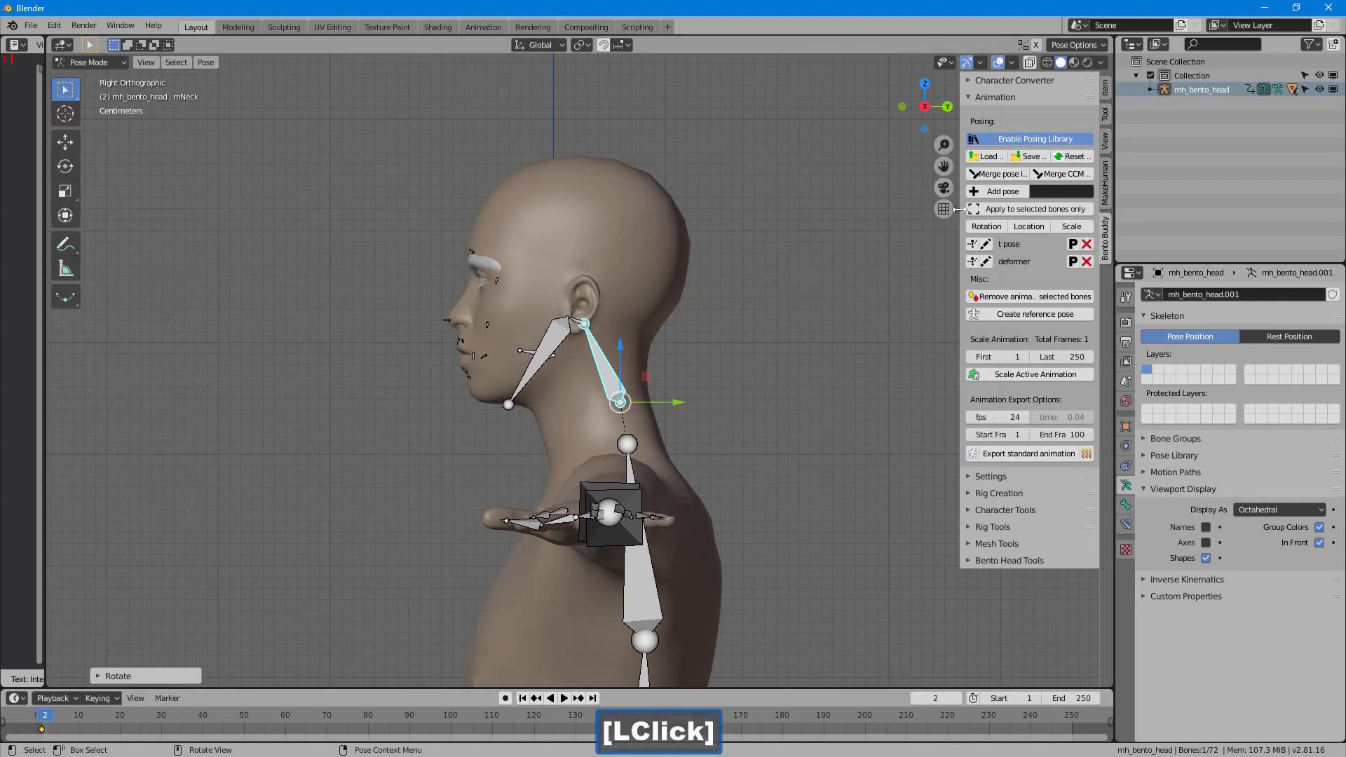
click(976, 228)
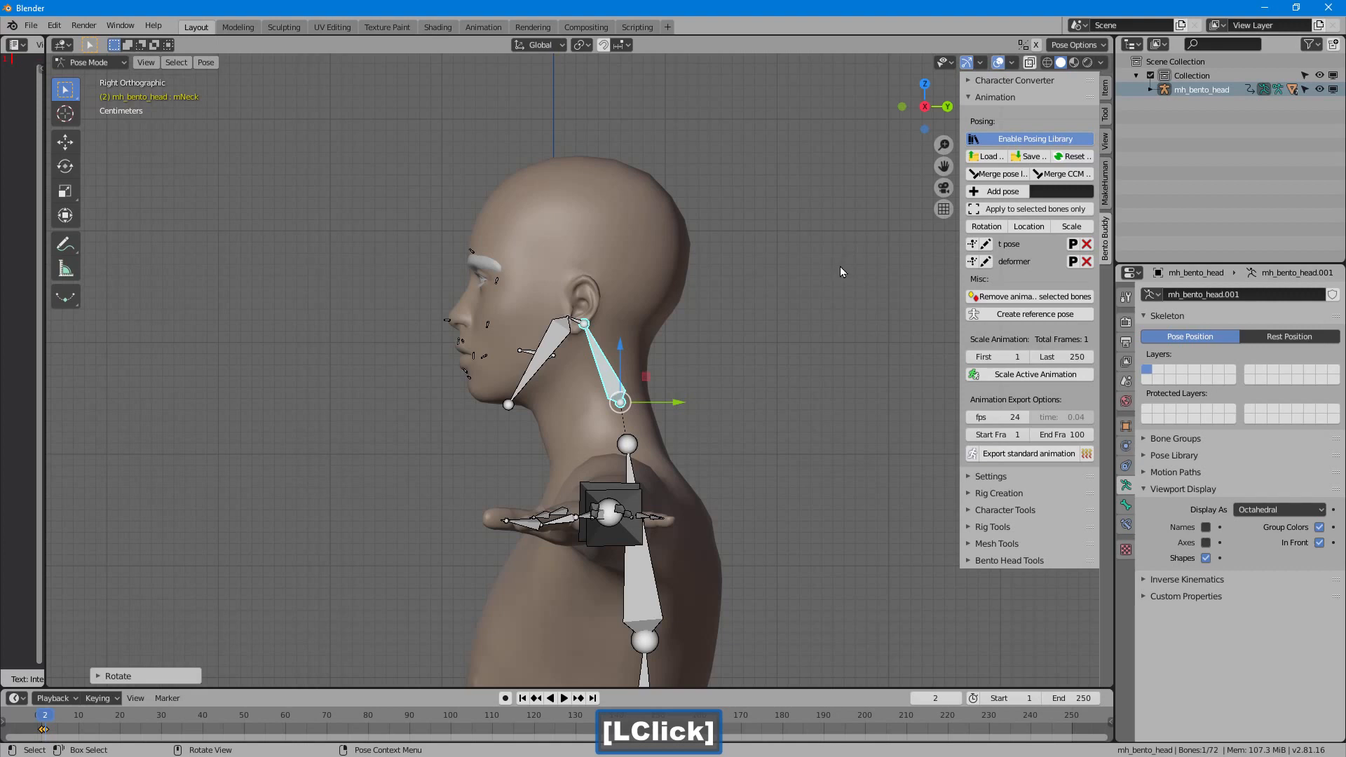
click(1021, 229)
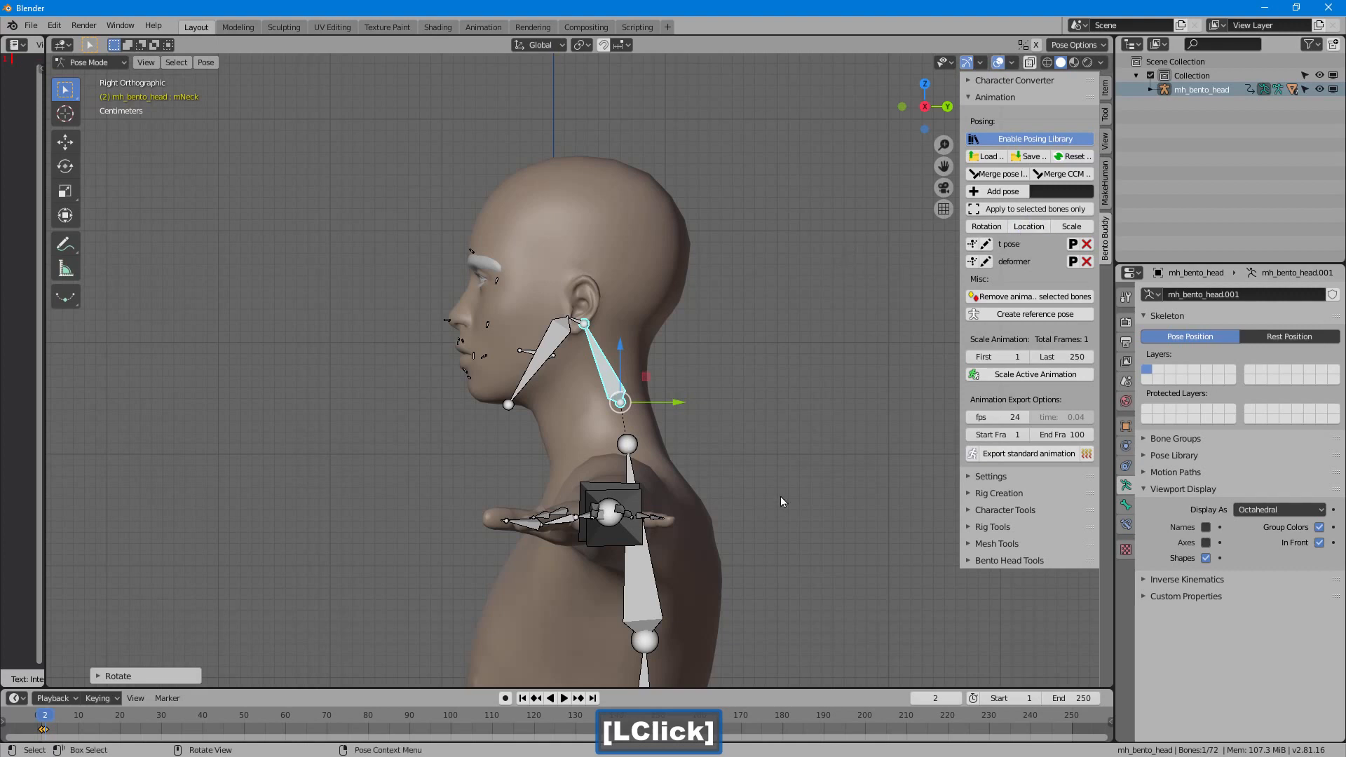
Step: Return the timeline to frame 0 and bring the character's upper body into view
click(522, 699)
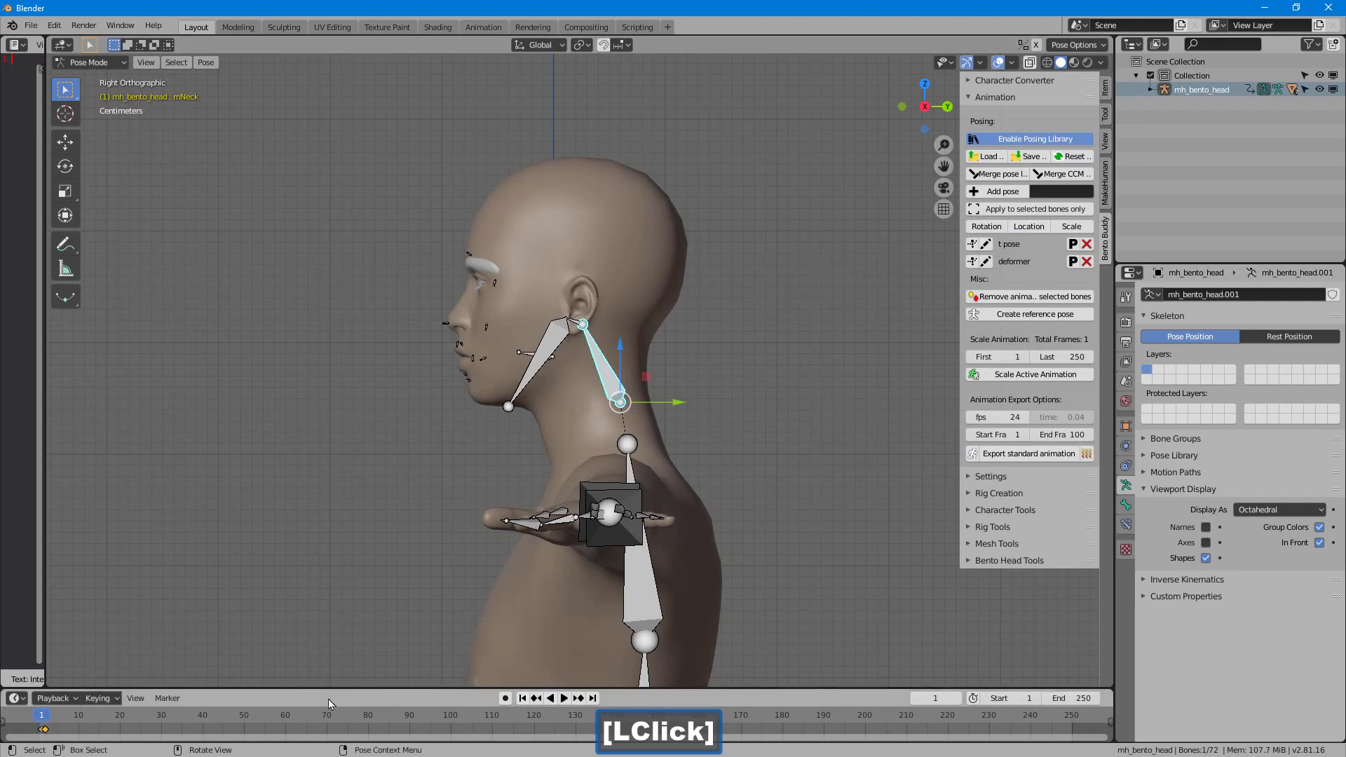
mouse_move(44, 716)
mouse_down()
mouse_move(28, 716)
mouse_move(105, 715)
mouse_move(37, 716)
mouse_up()
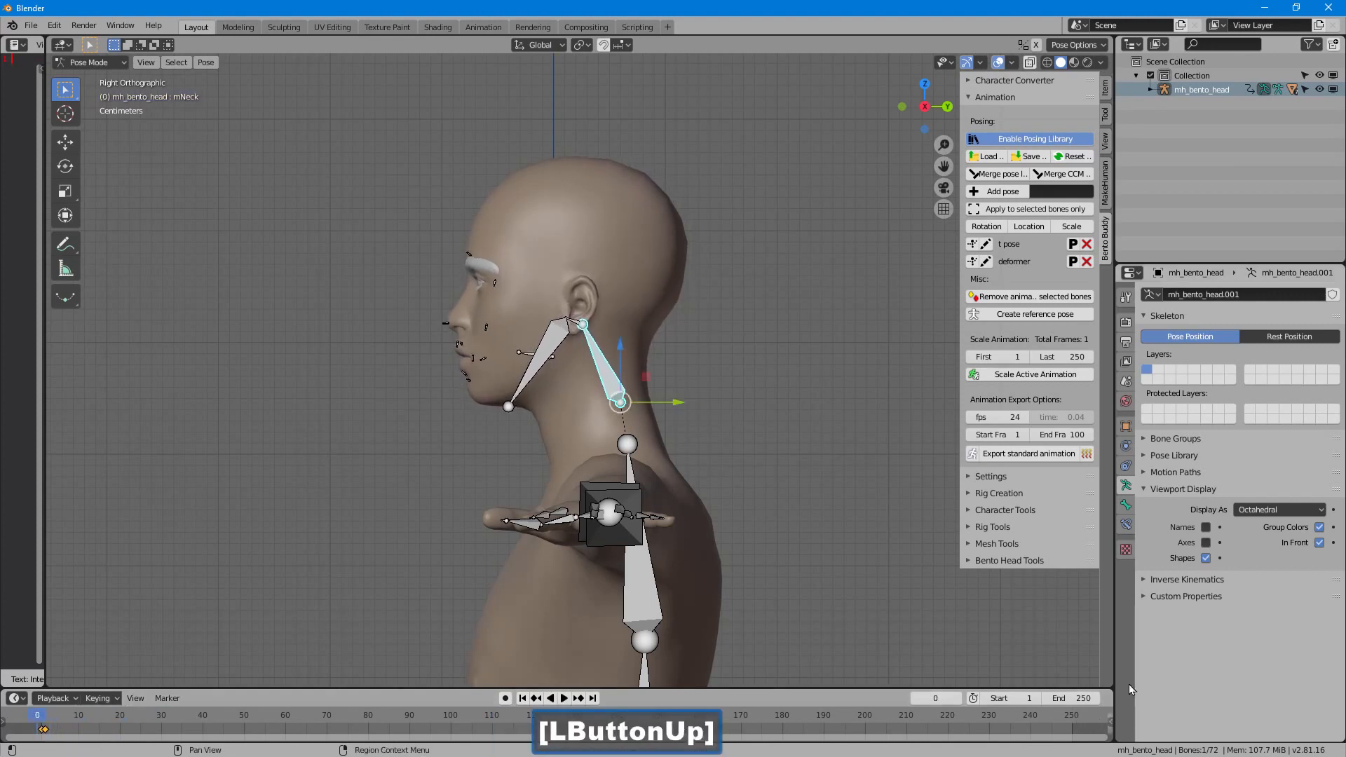
ctrl+middle_drag(760, 309, 738, 365)
shift+middle_drag(737, 363, 697, 271)
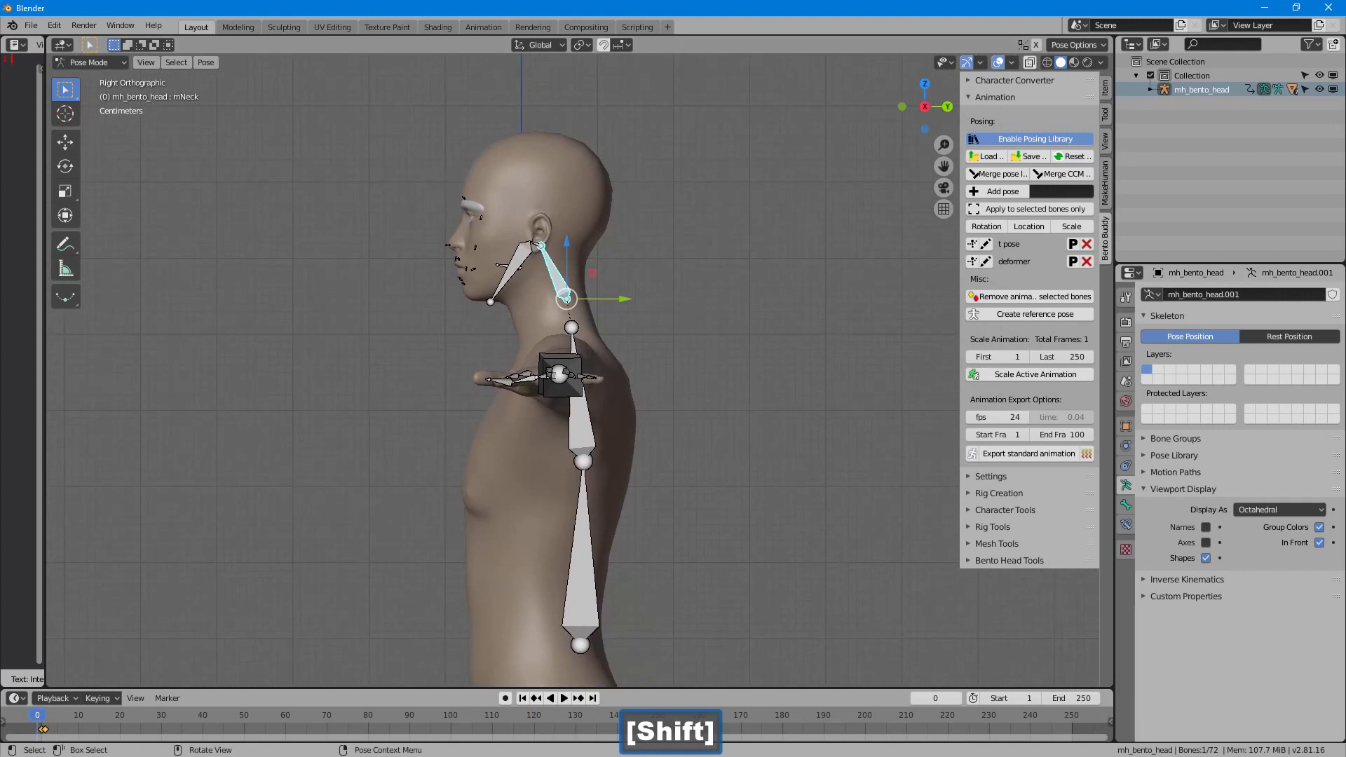
Step: Switch to Notepad and add the note "This rig is not an SL rig, but it's compliant." below the existing text
drag(630, 563, 639, 489)
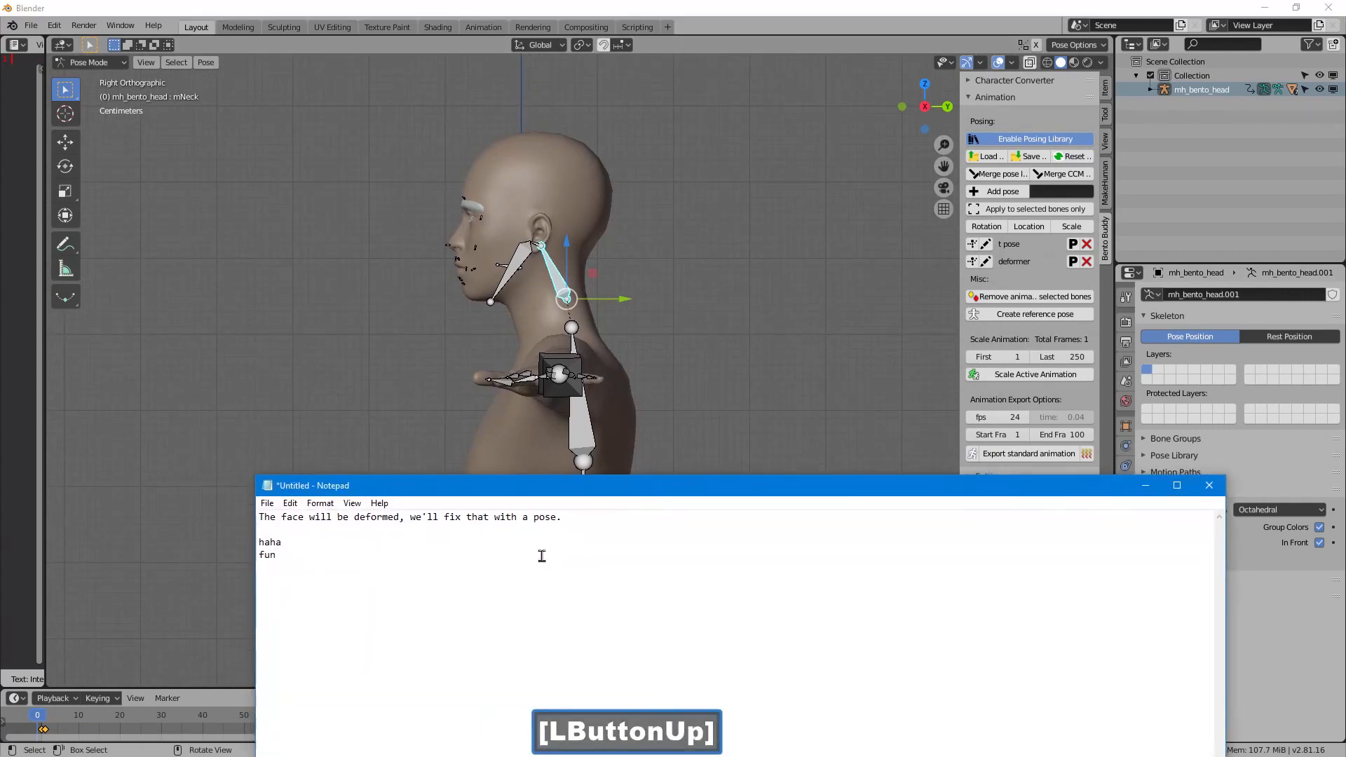
click(475, 594)
key(Return)
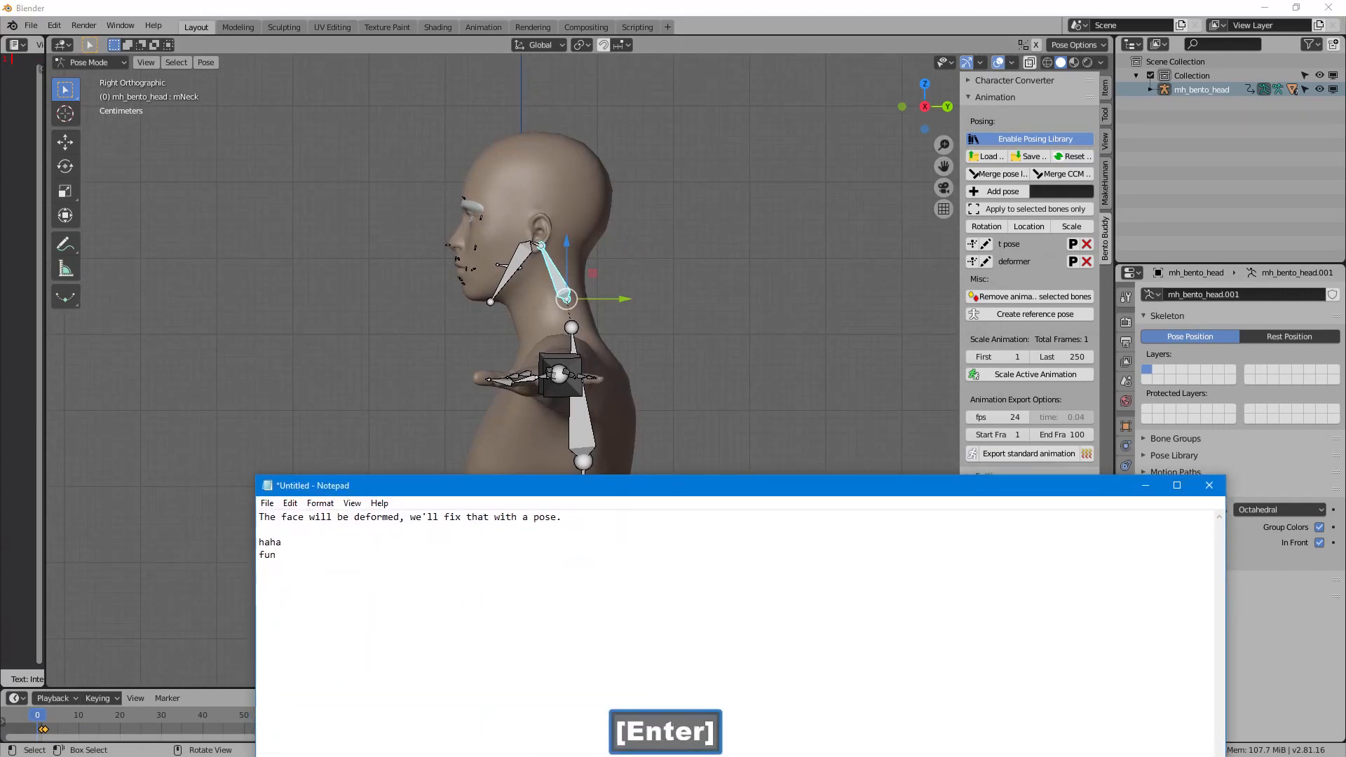
text(This rig is not)
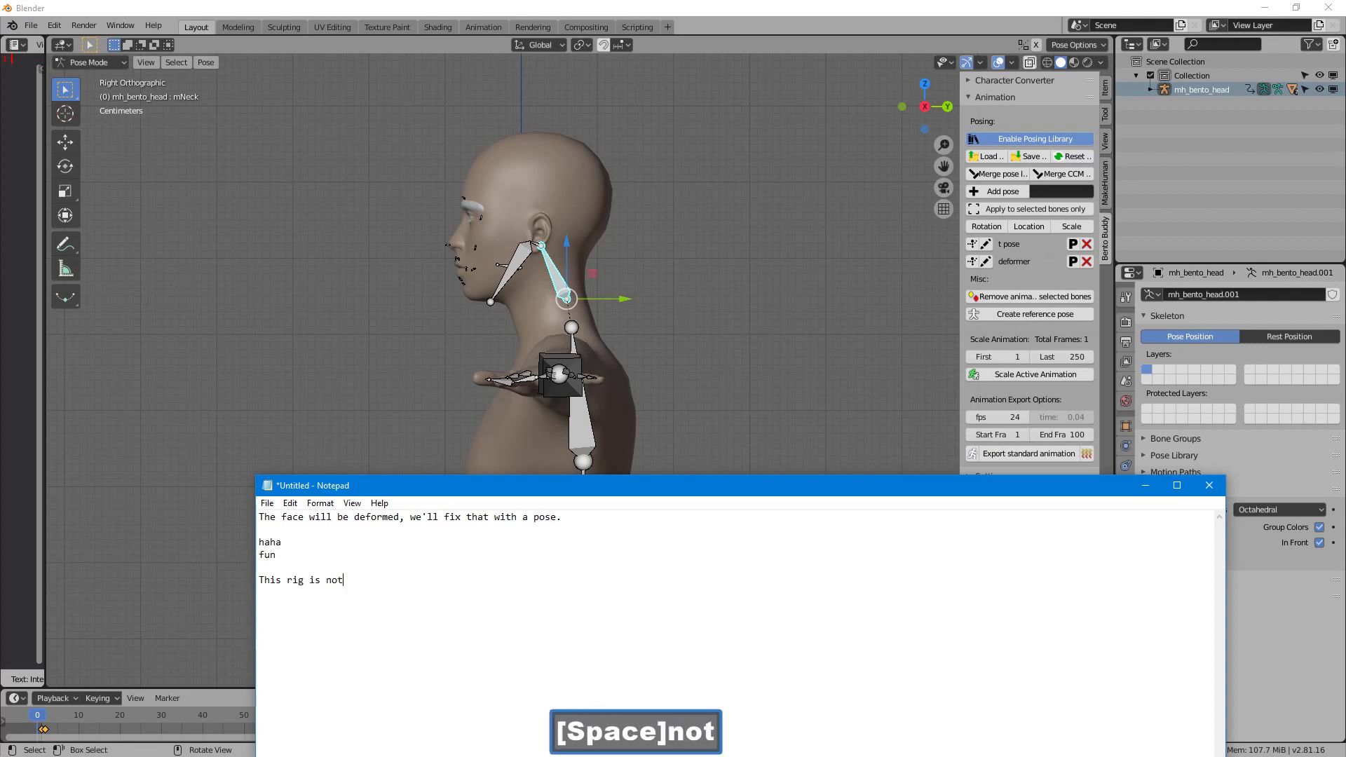
text( an SL rig)
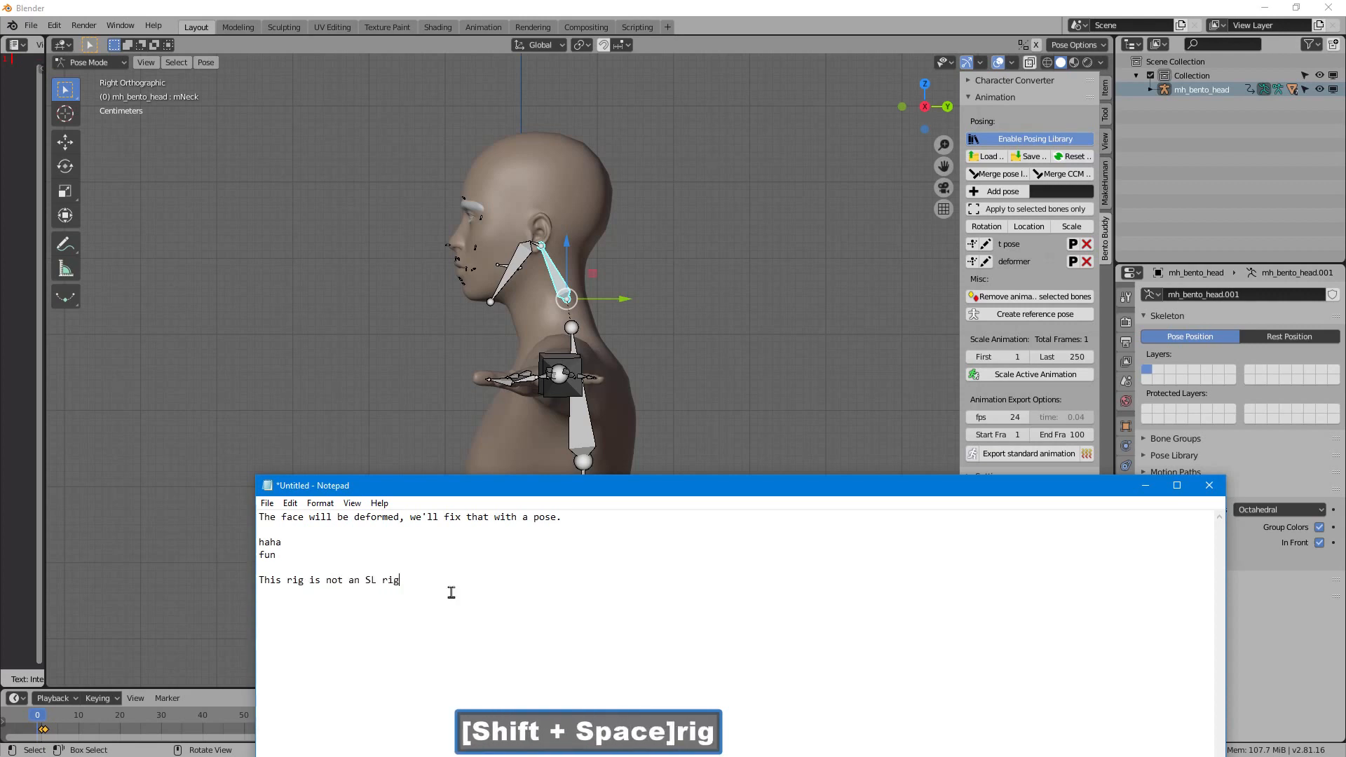
text(, but it's comp)
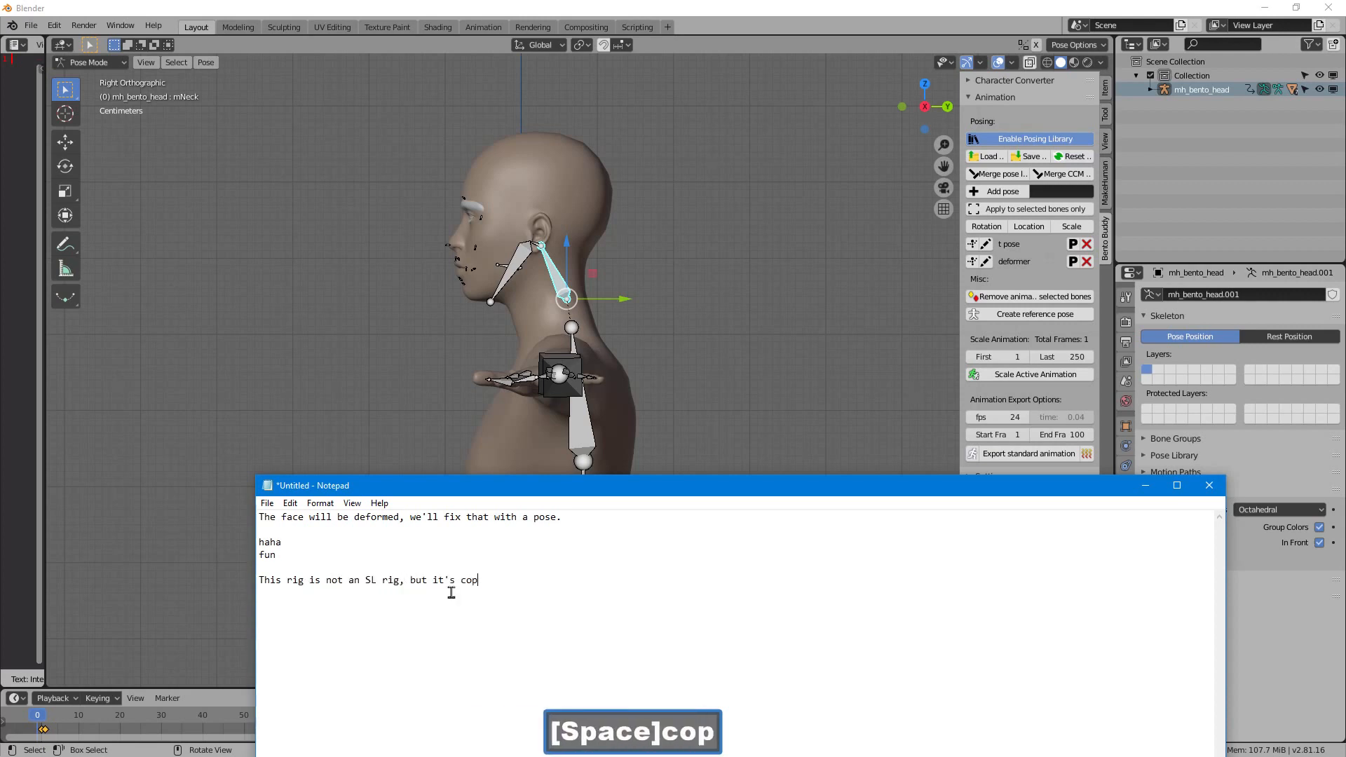
key(BackSpace)
text(mpliant.)
key(Return)
Step: Continue the note with "Still it's not good enough for animations. This process uses a complete SL rig to remidy that."
text(S)
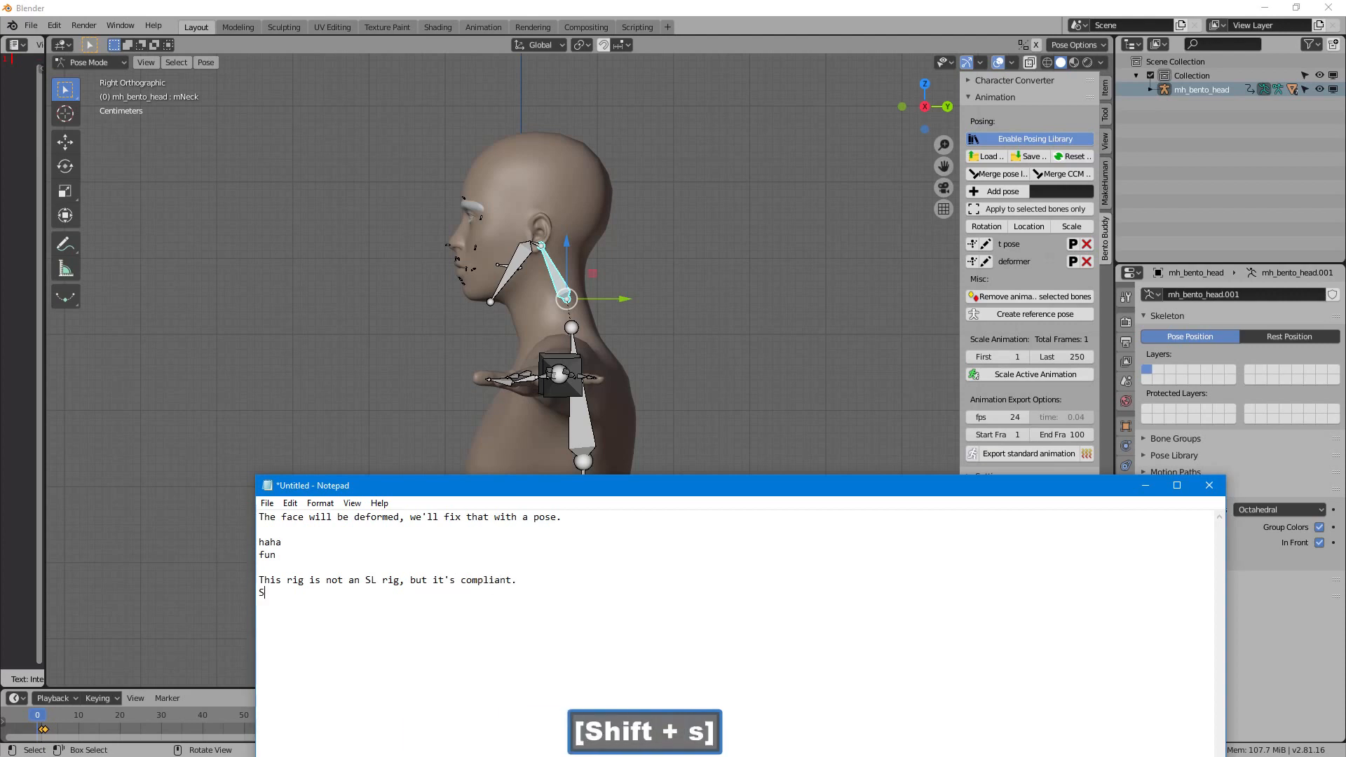
text(till it's not good enough for animations.  This process uses)
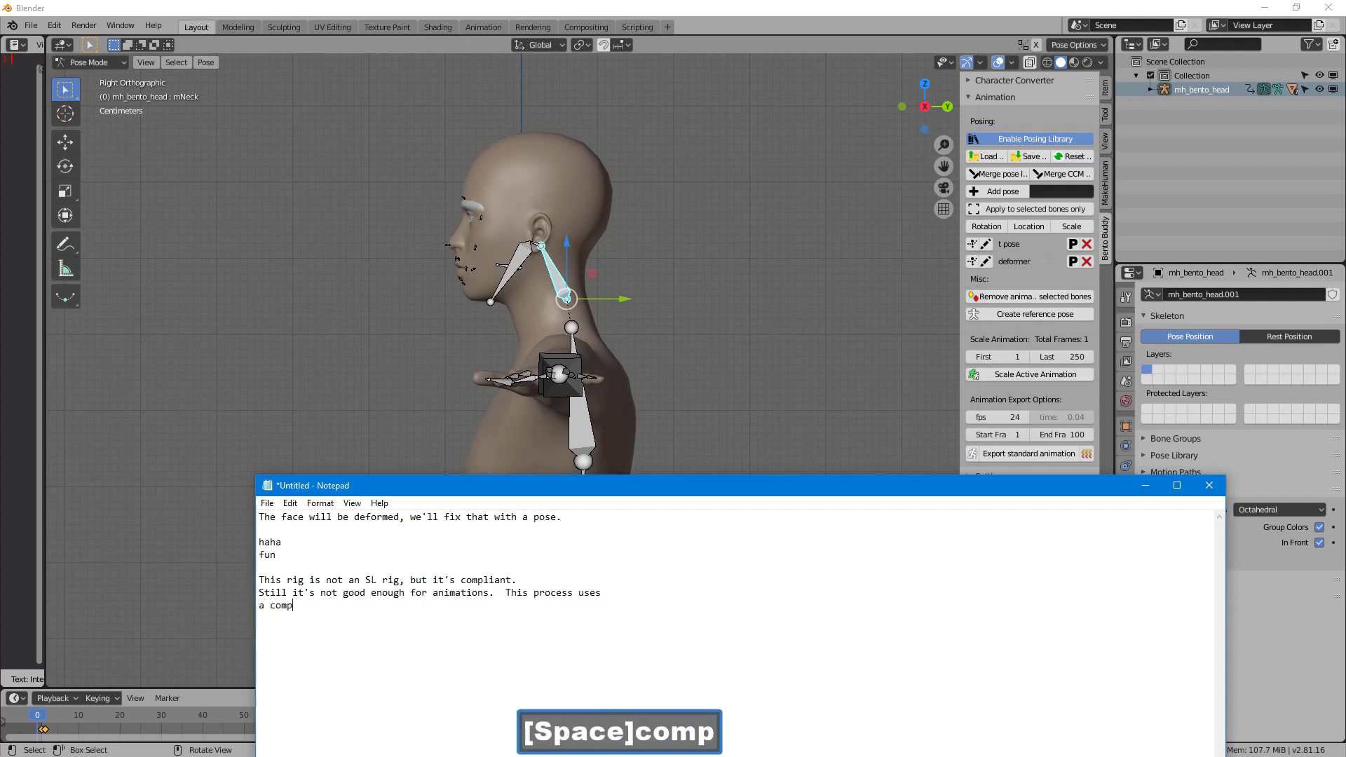
text(lete SL rig to)
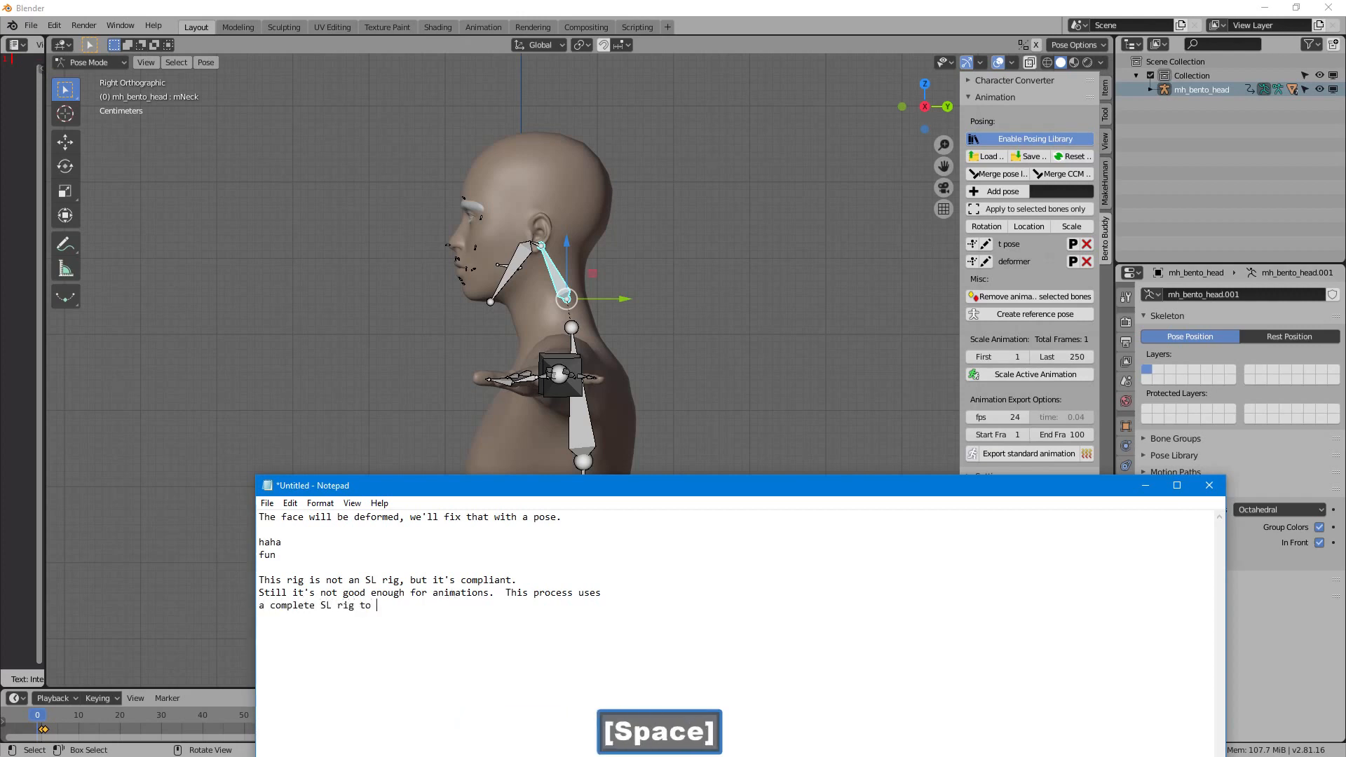
text( remidy that.)
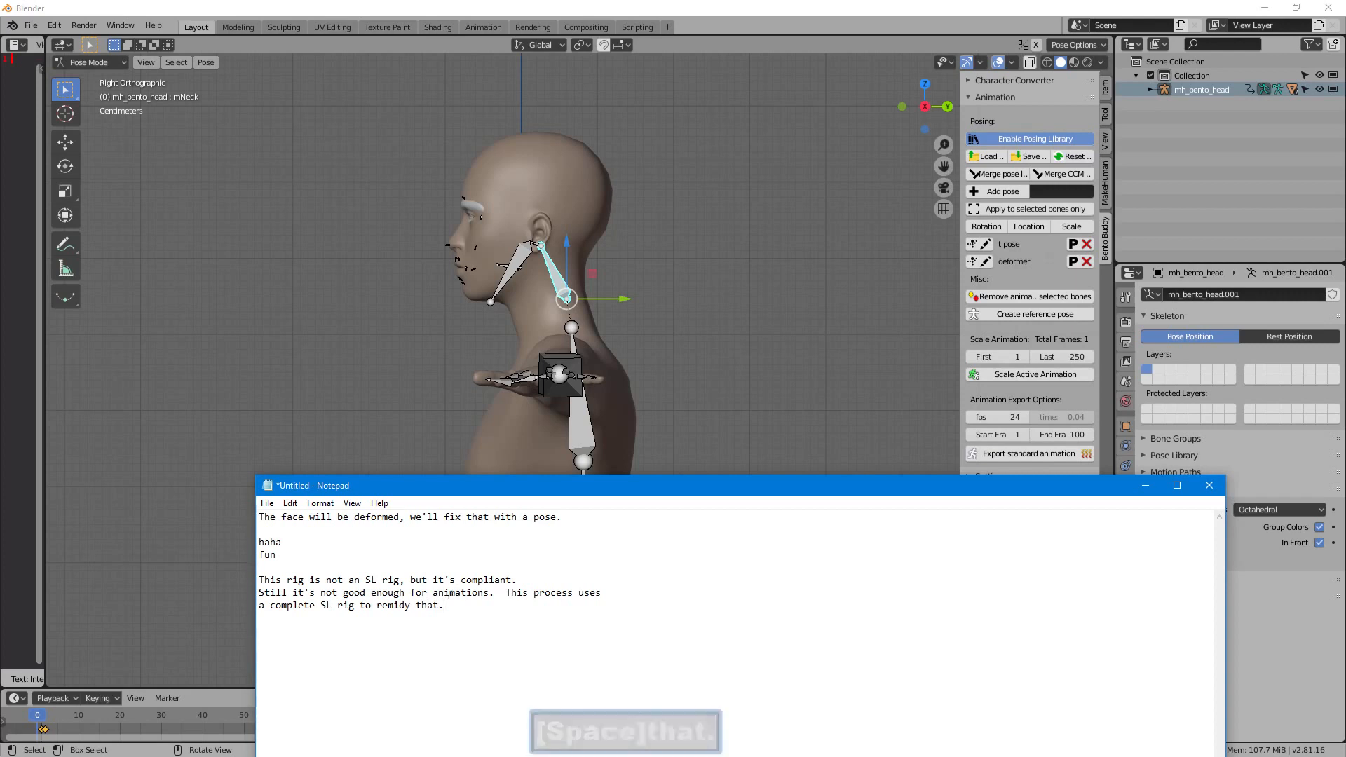
Step: Add the note line "These rigs... Bento Buddy Rigs, are disposable."
text( These rigs)
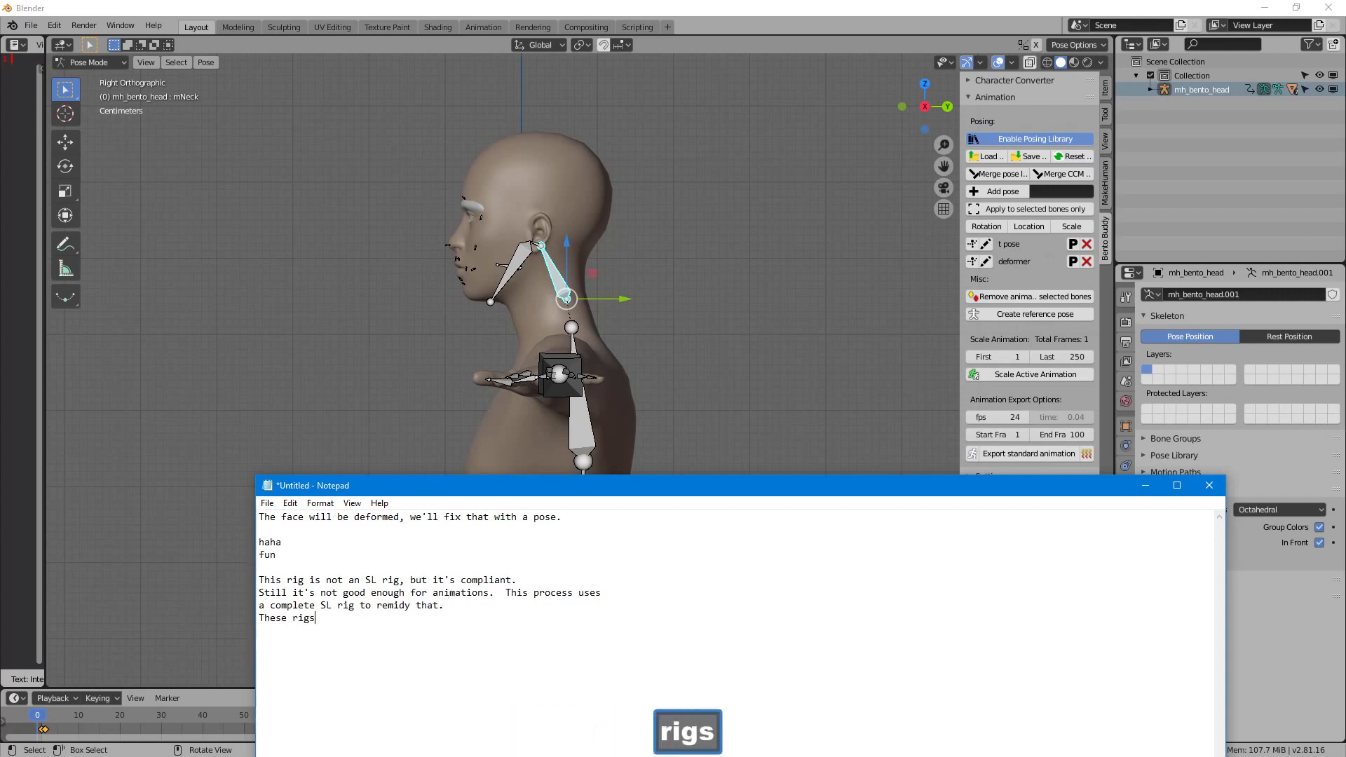
text(... Bento Bud)
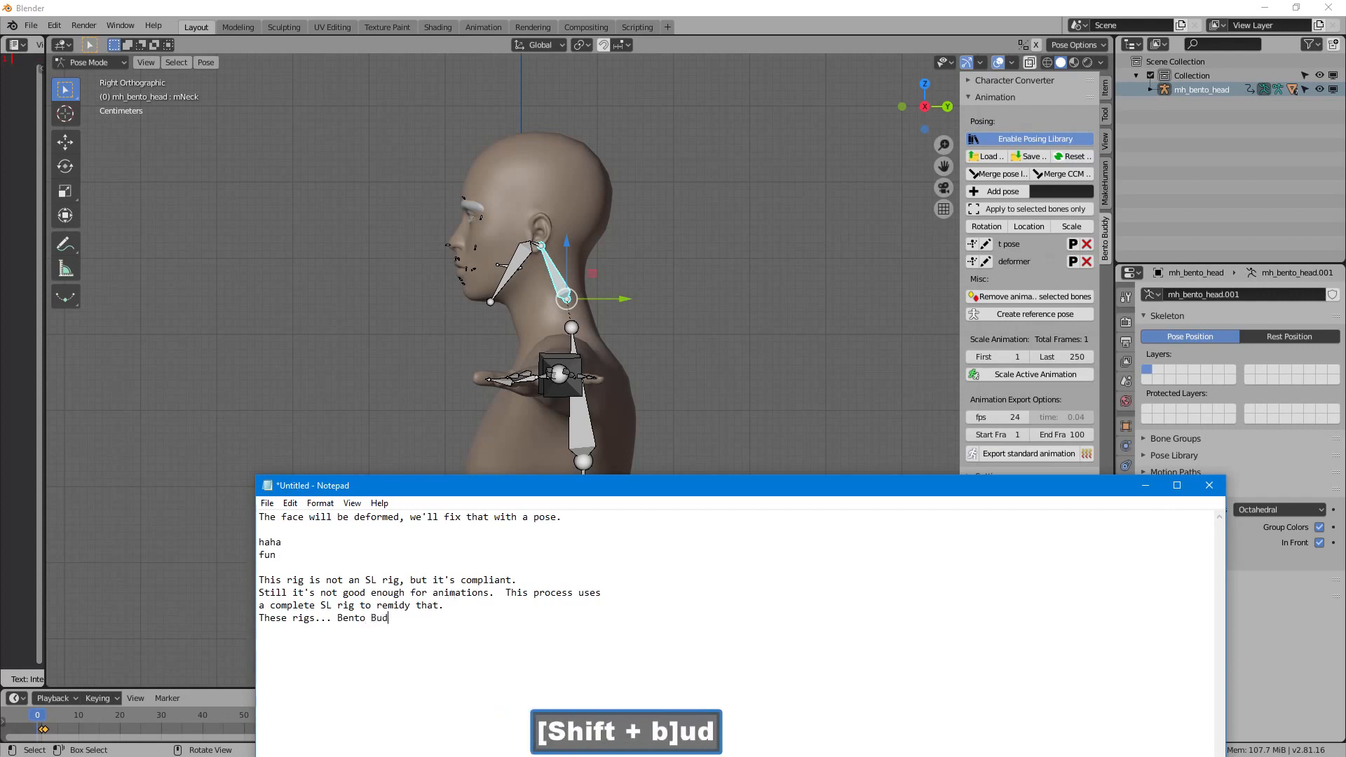
text(dy Rigs, are disposable,)
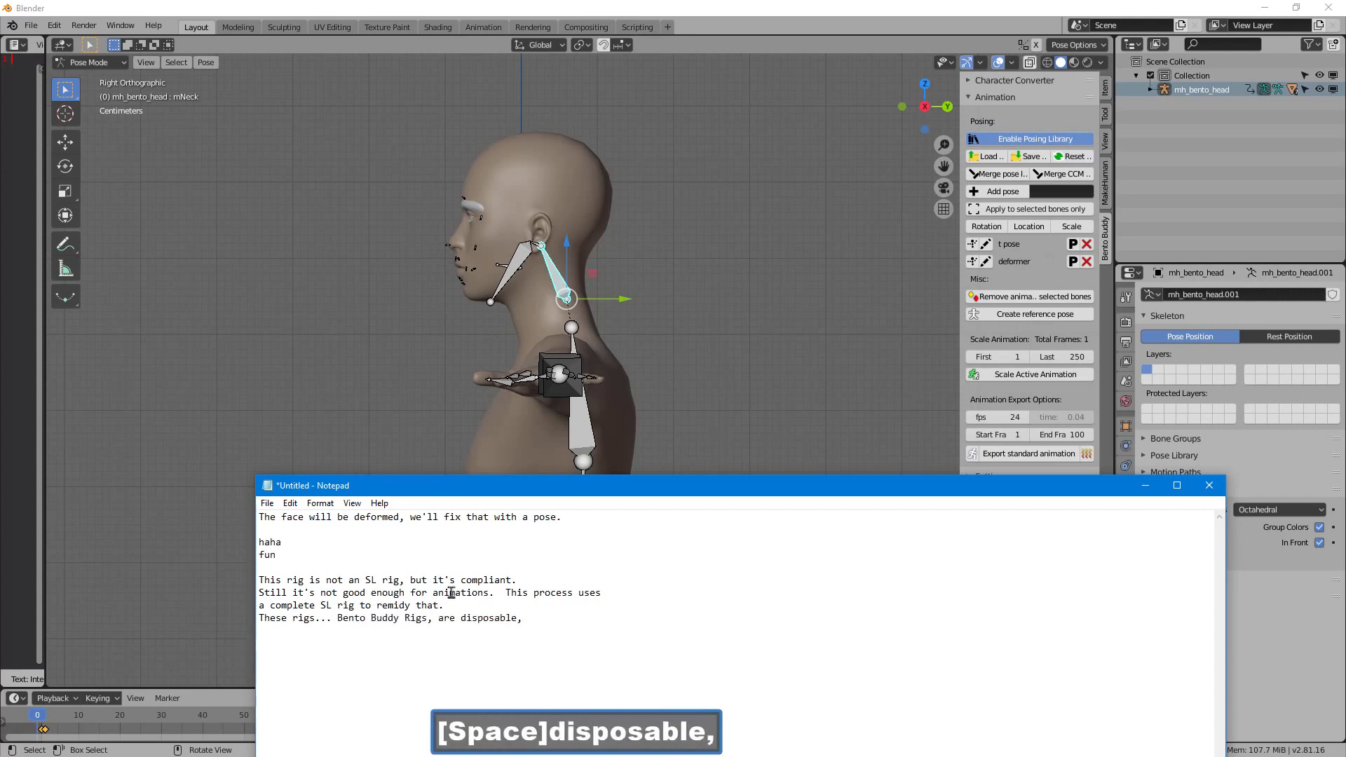
key(BackSpace)
text(.)
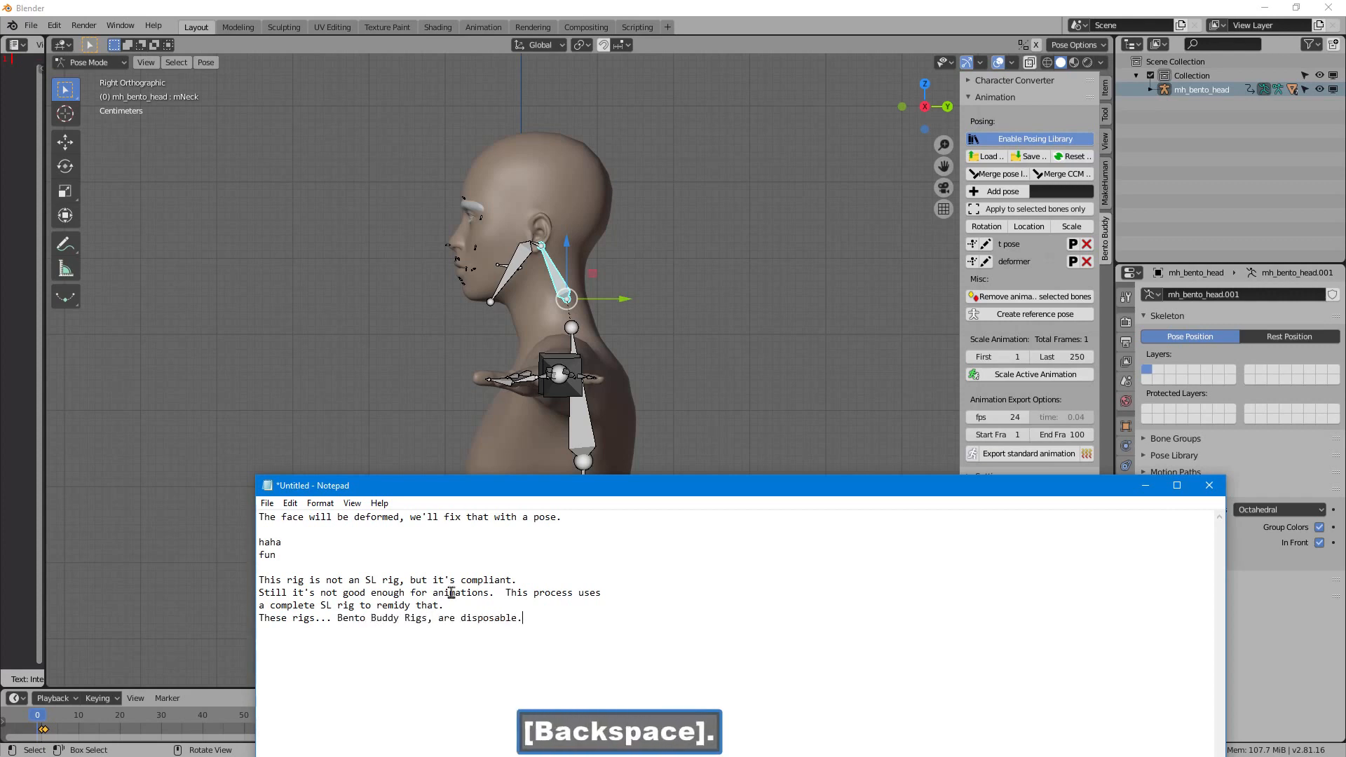
Step: Add "Just delete it when you're done." after a blank line and move the note window lower on the desktop
key(Return)
key(Return)
text(Just delet)
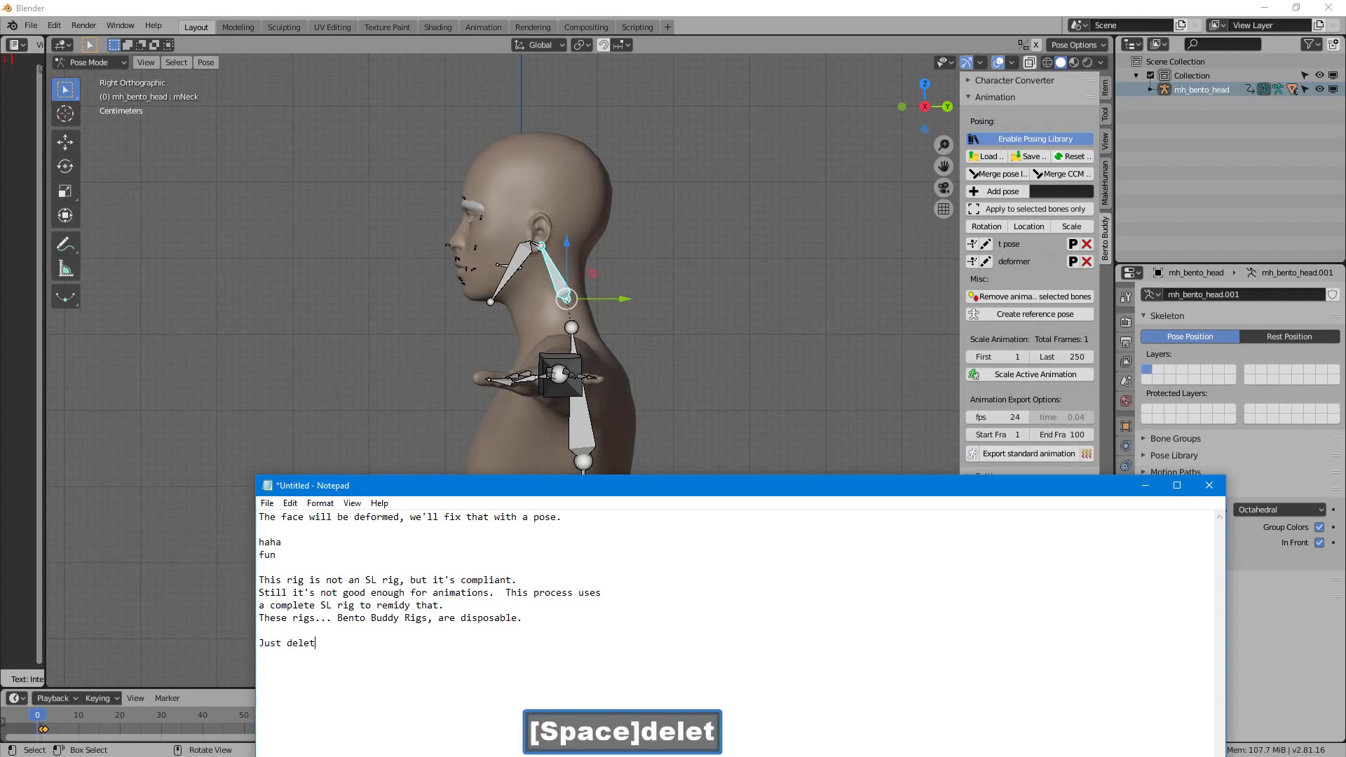
text(e it when you're done)
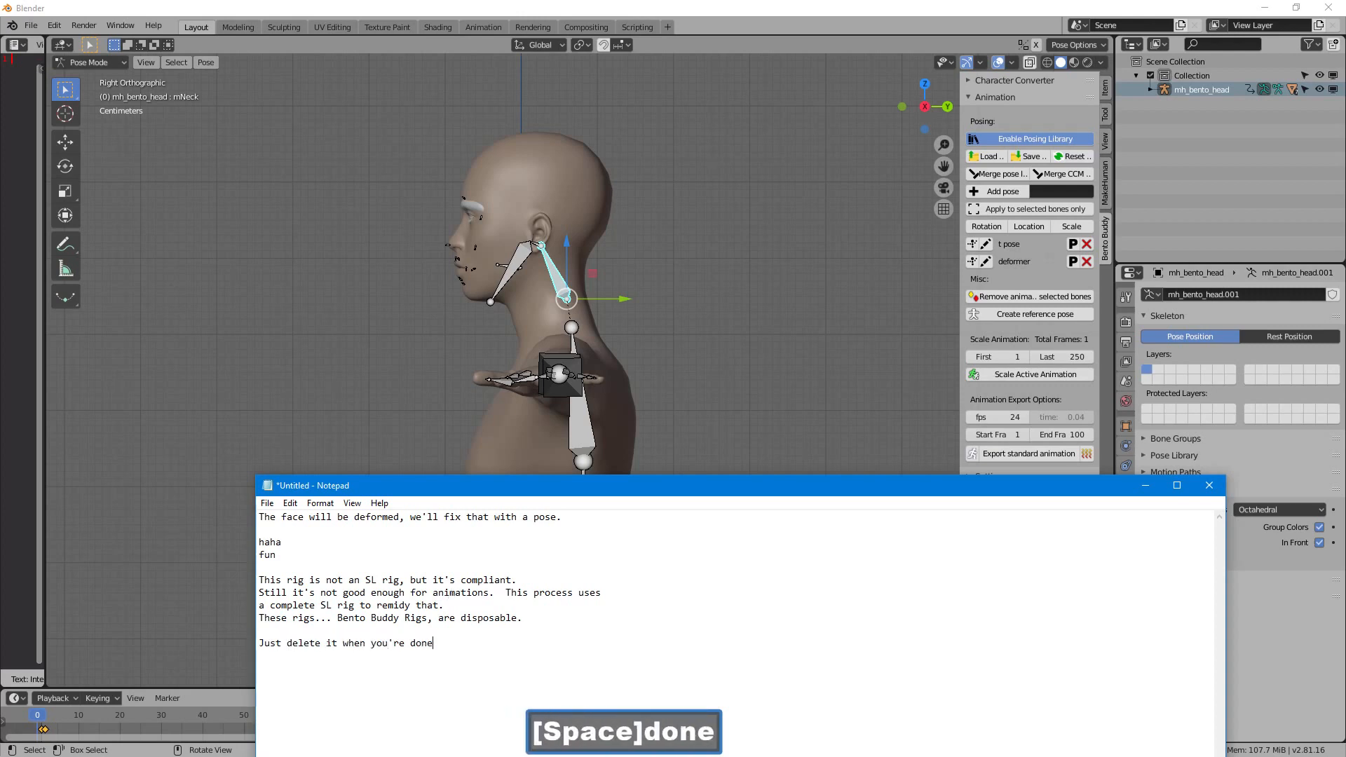
text(.)
key(Return)
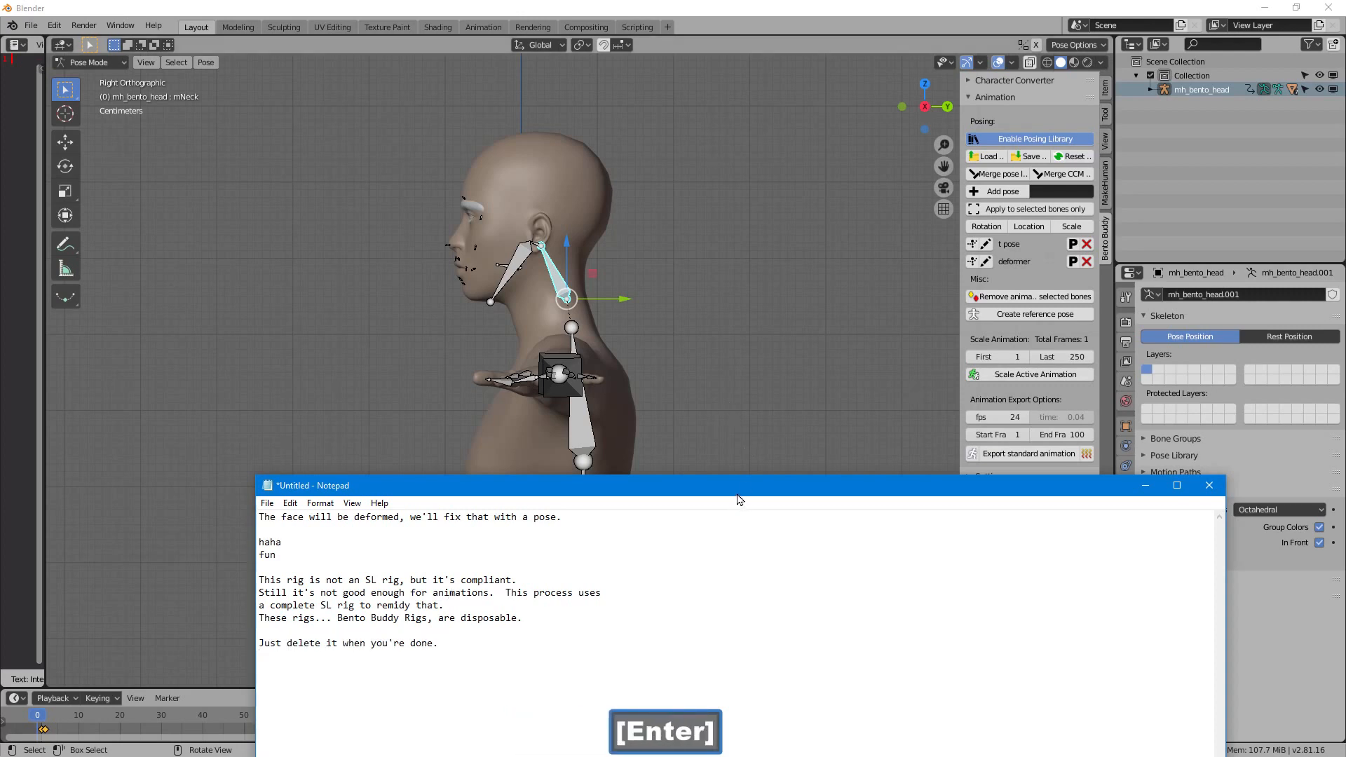
drag(737, 496, 674, 525)
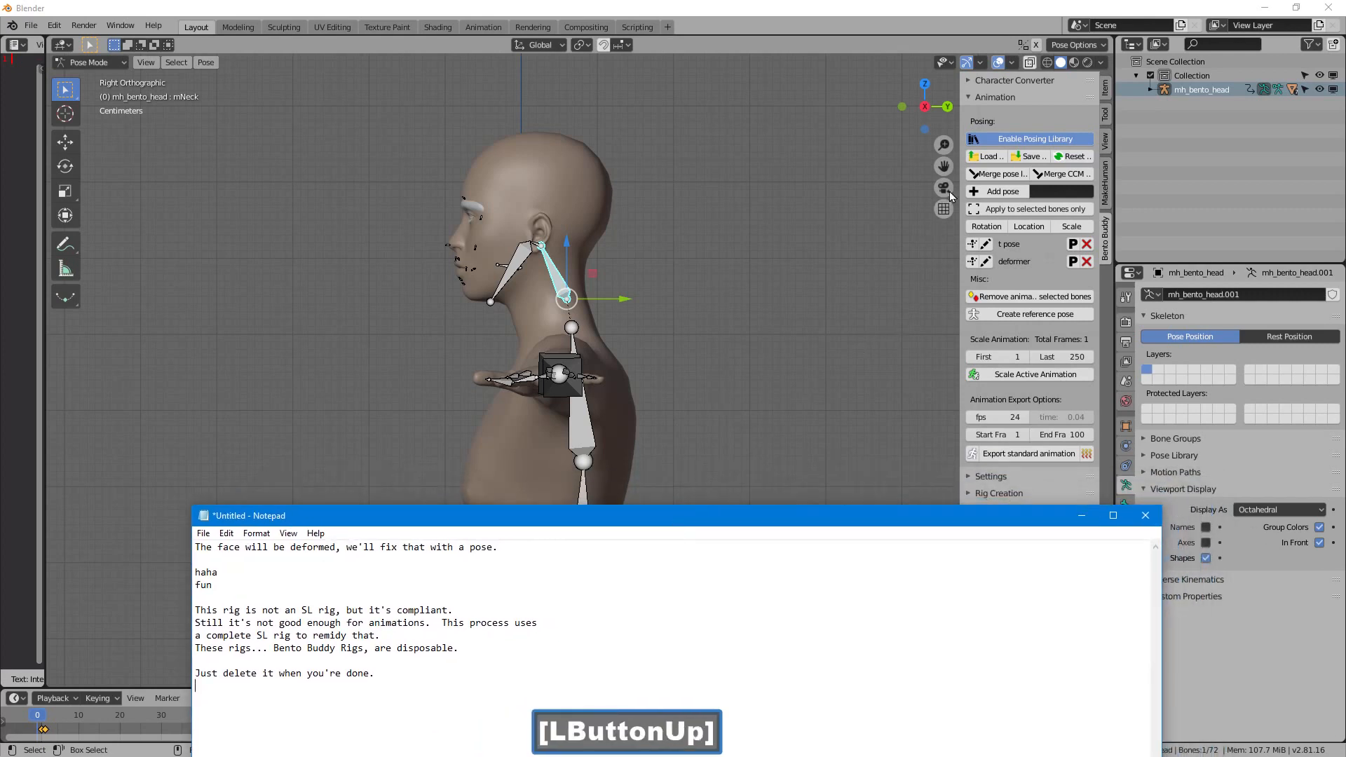
Step: Switch back to Blender and add a Bento Buddy rig to the scene
click(982, 99)
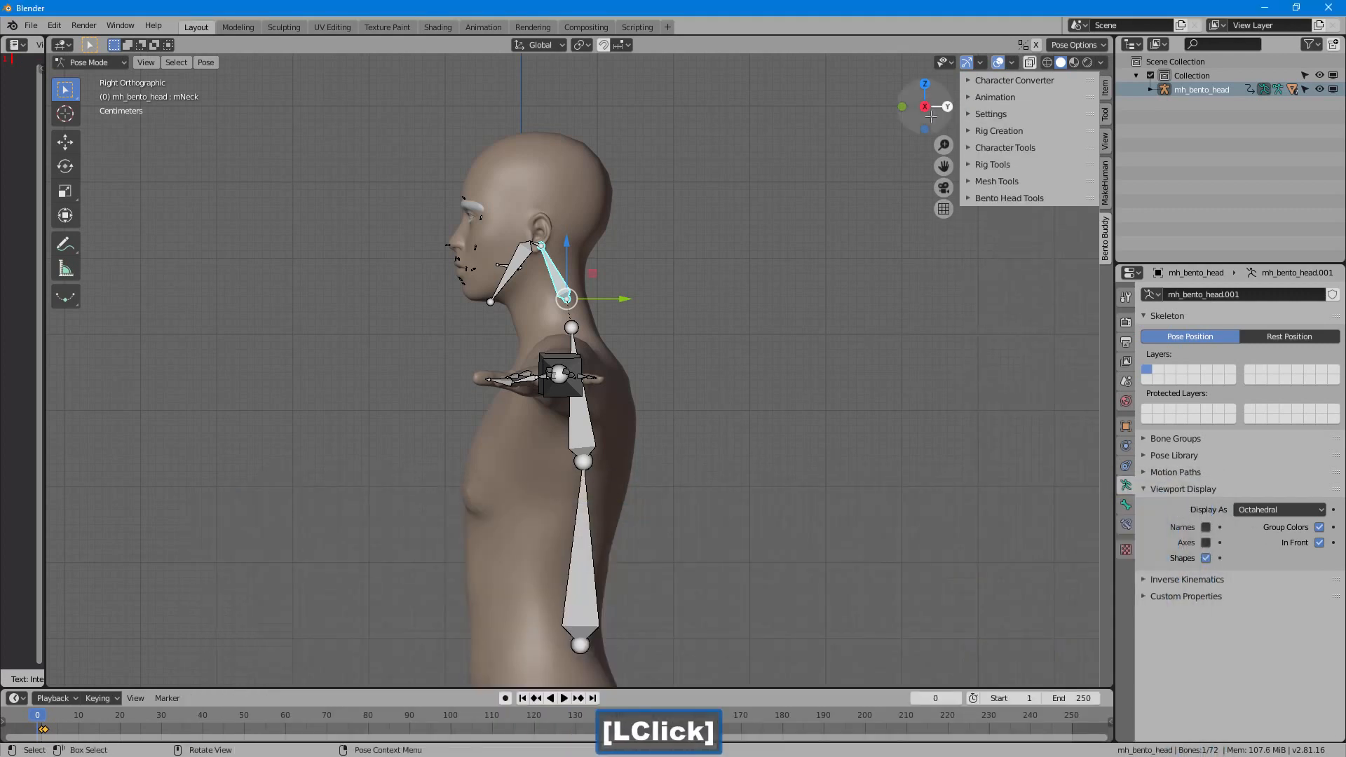
click(1000, 131)
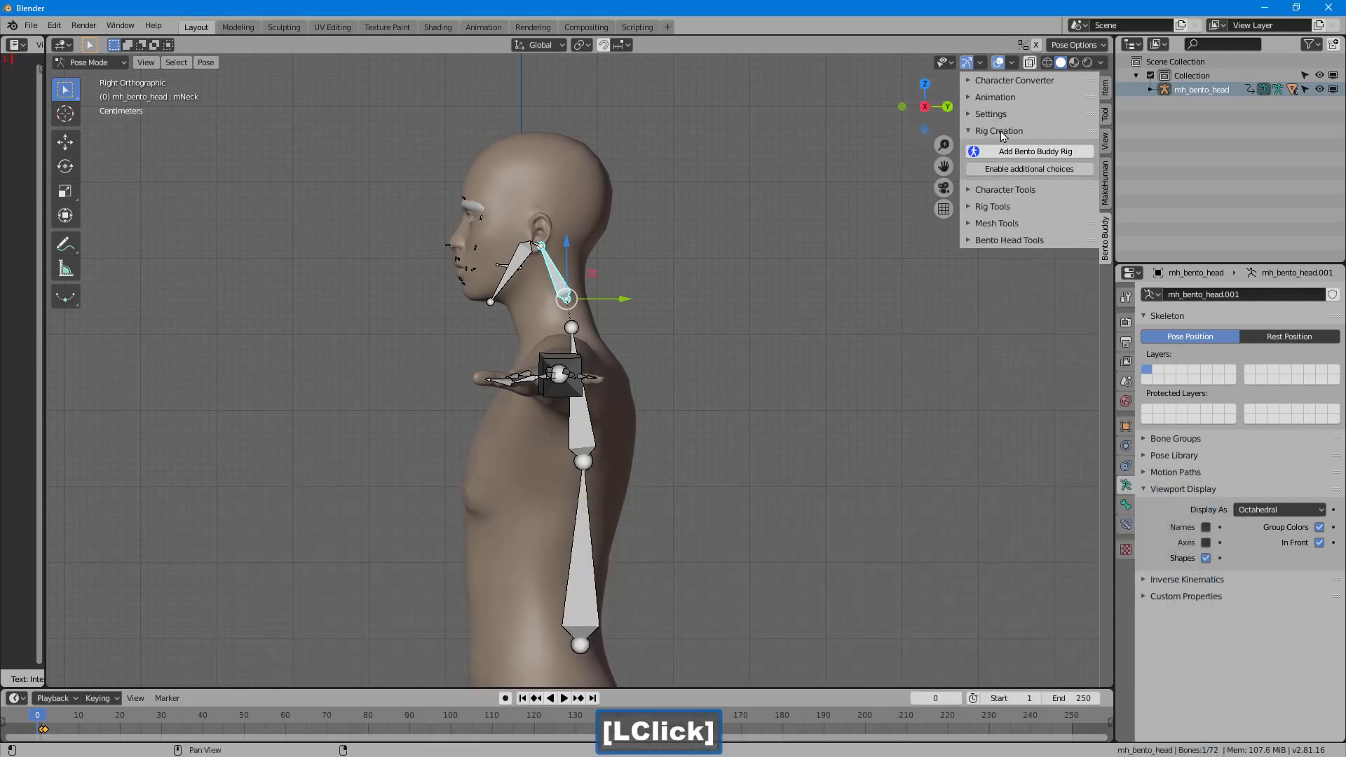
click(1054, 154)
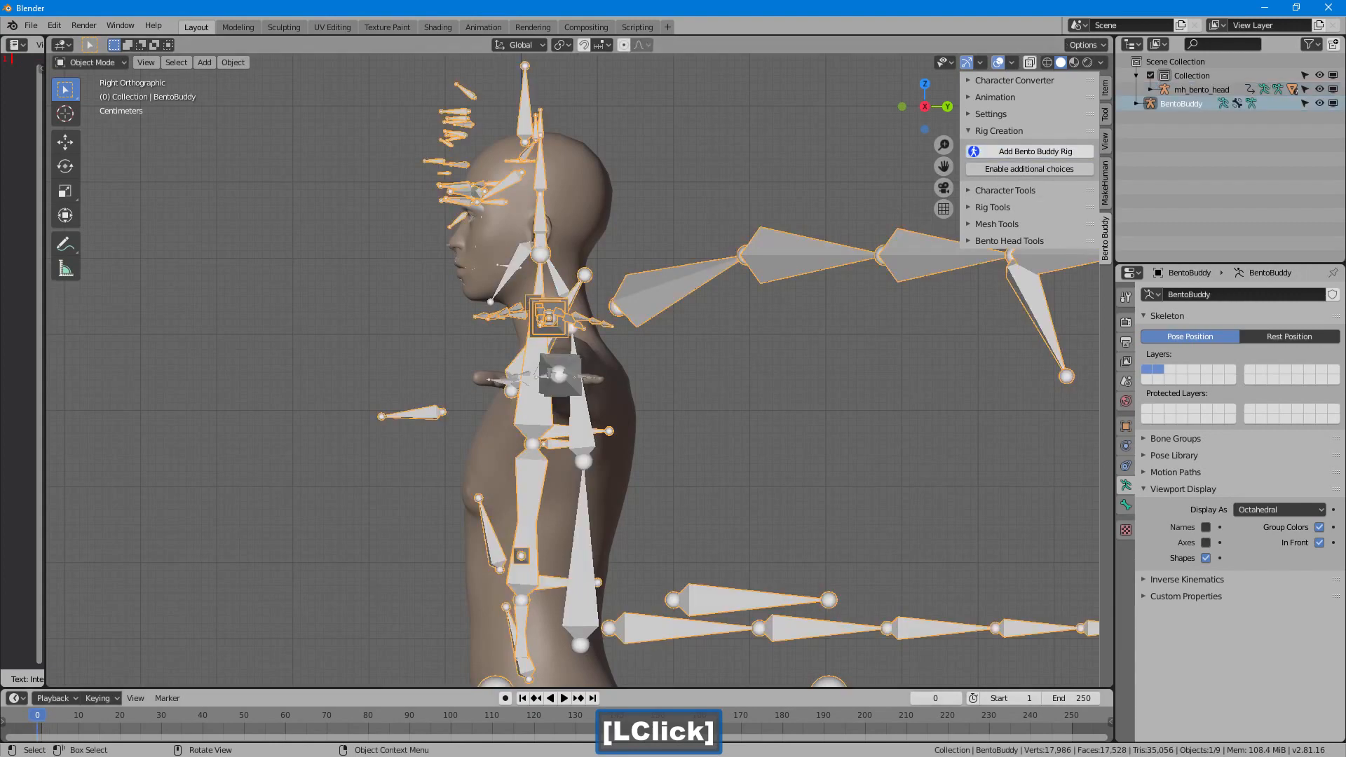
Step: Add the Notepad lines 'This is the "source"' and 'The makehuman rig is the "target".', and return to Blender
key(alt+Tab)
key(Return)
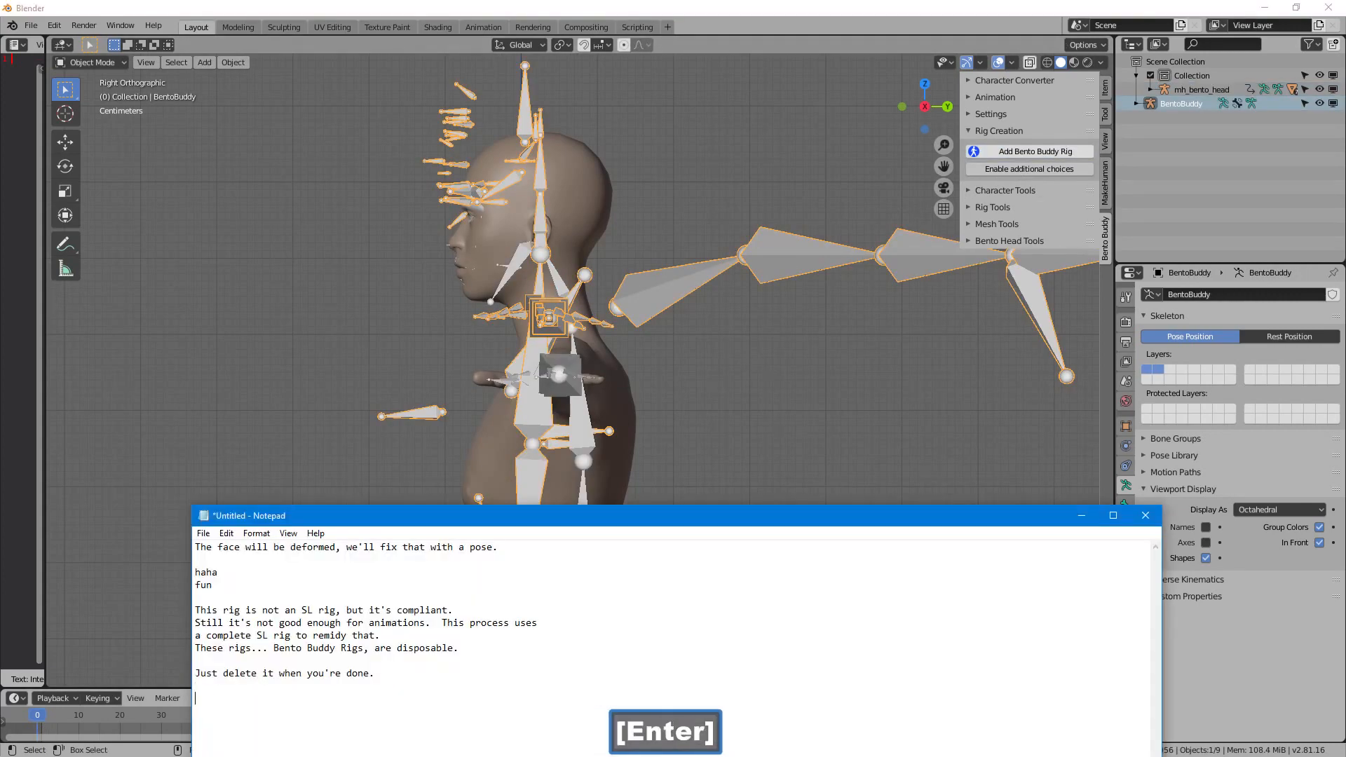
text(This is the "source")
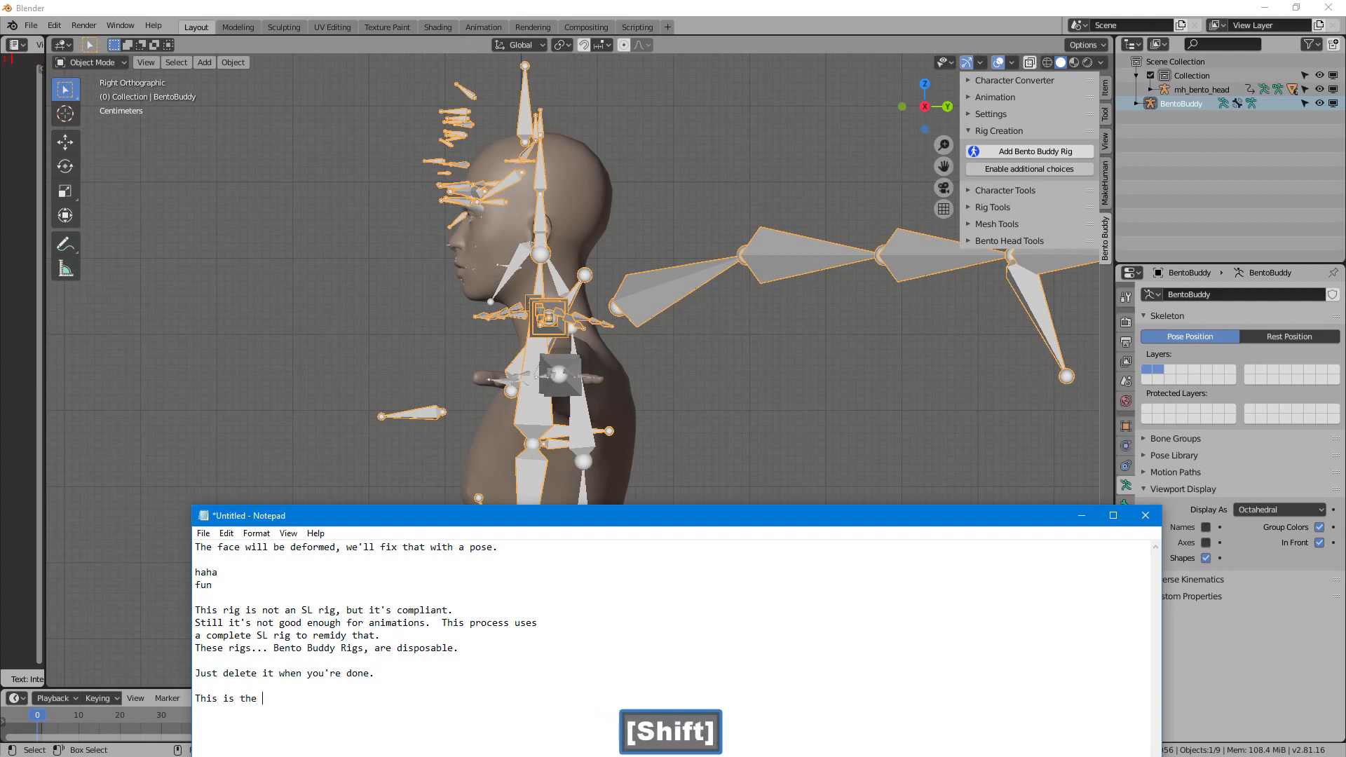
key(Return)
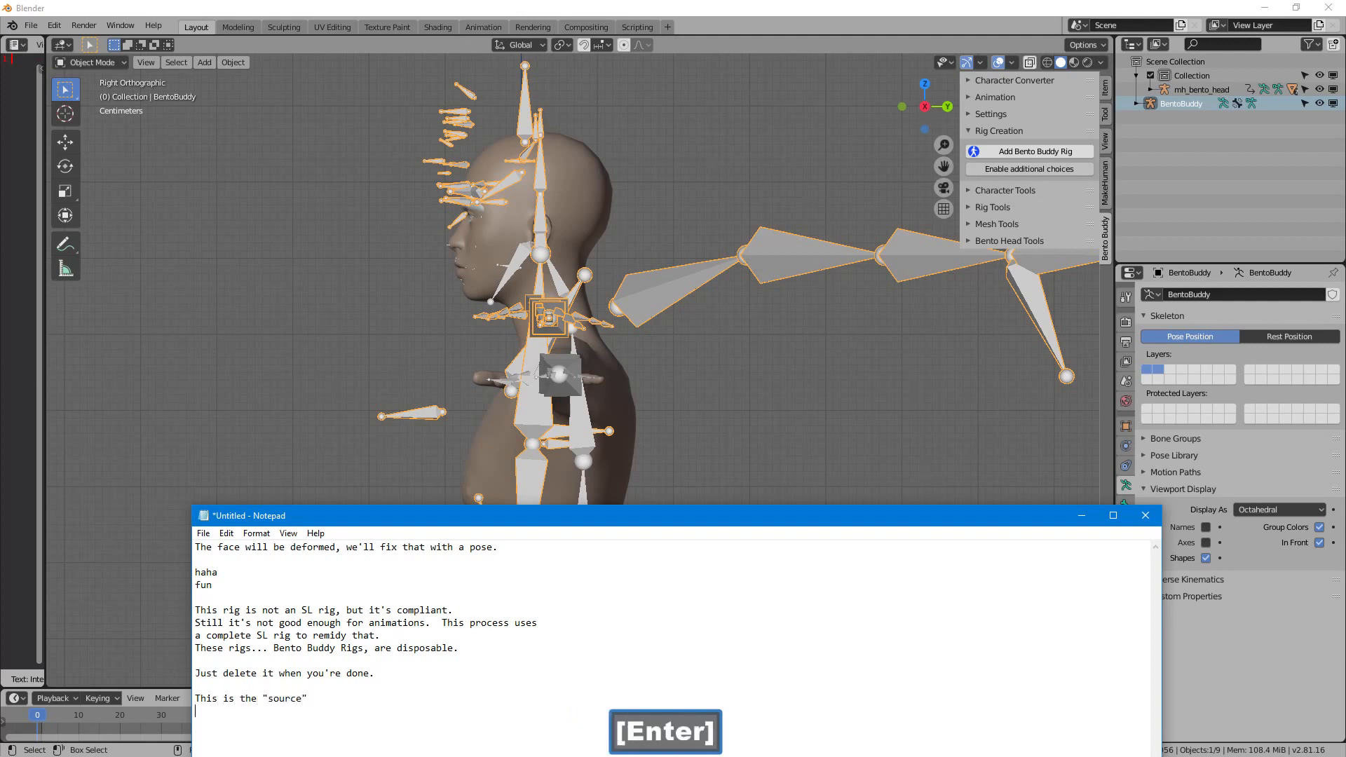
text(The makehu)
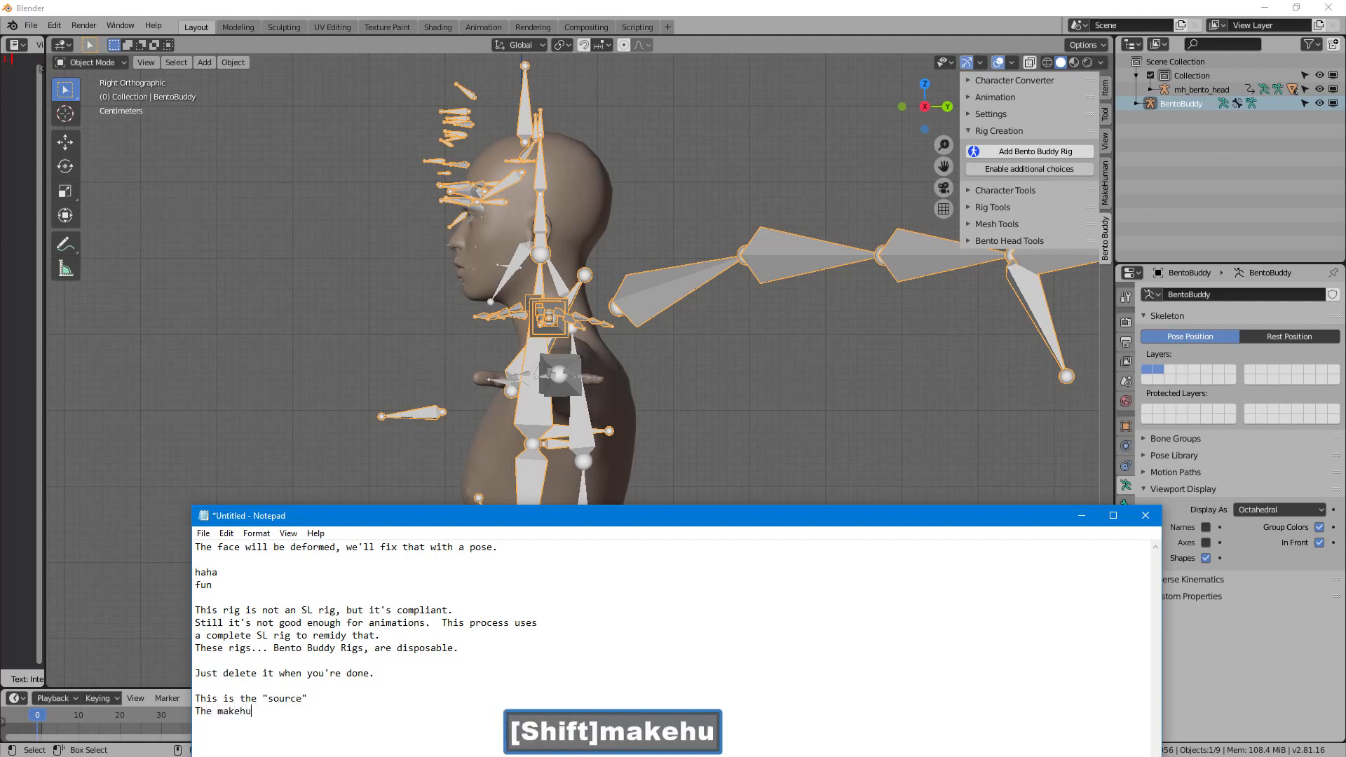
text(man rig is the )
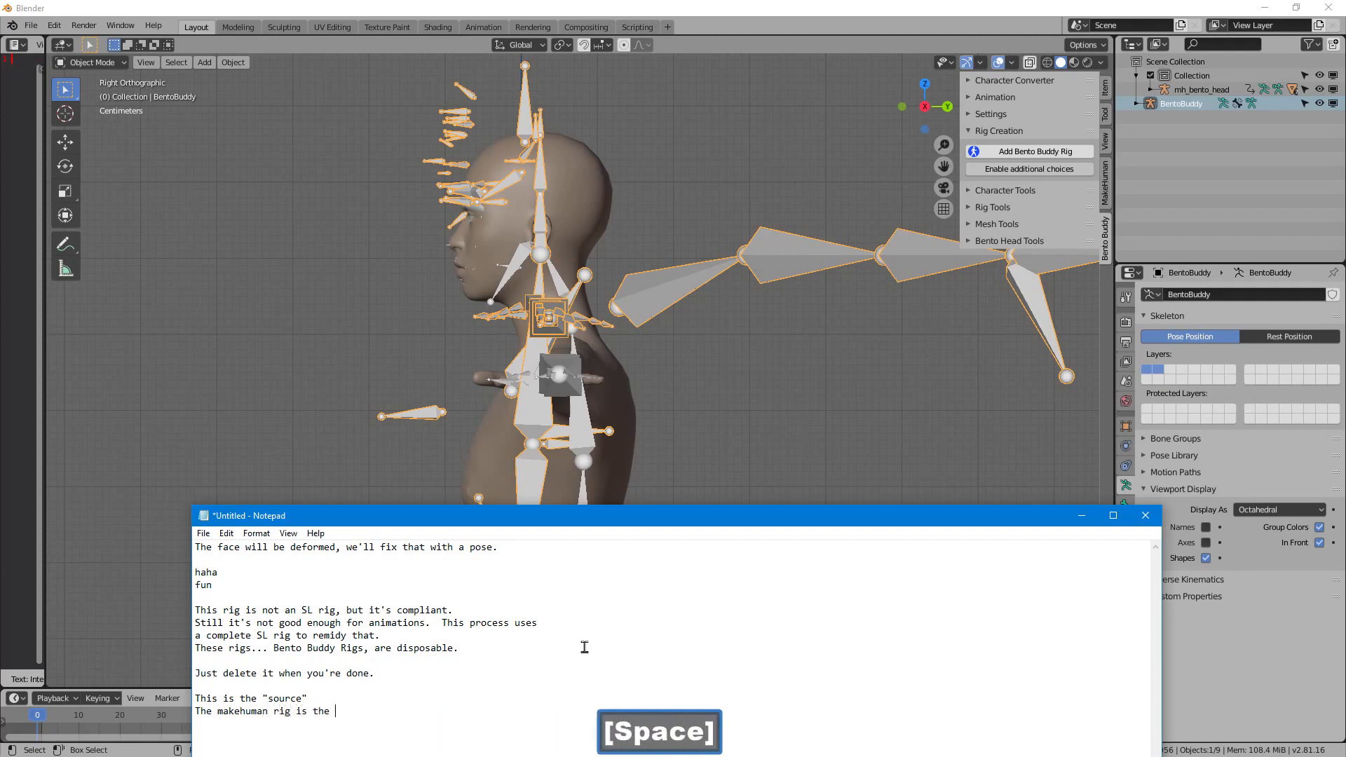
text("target".)
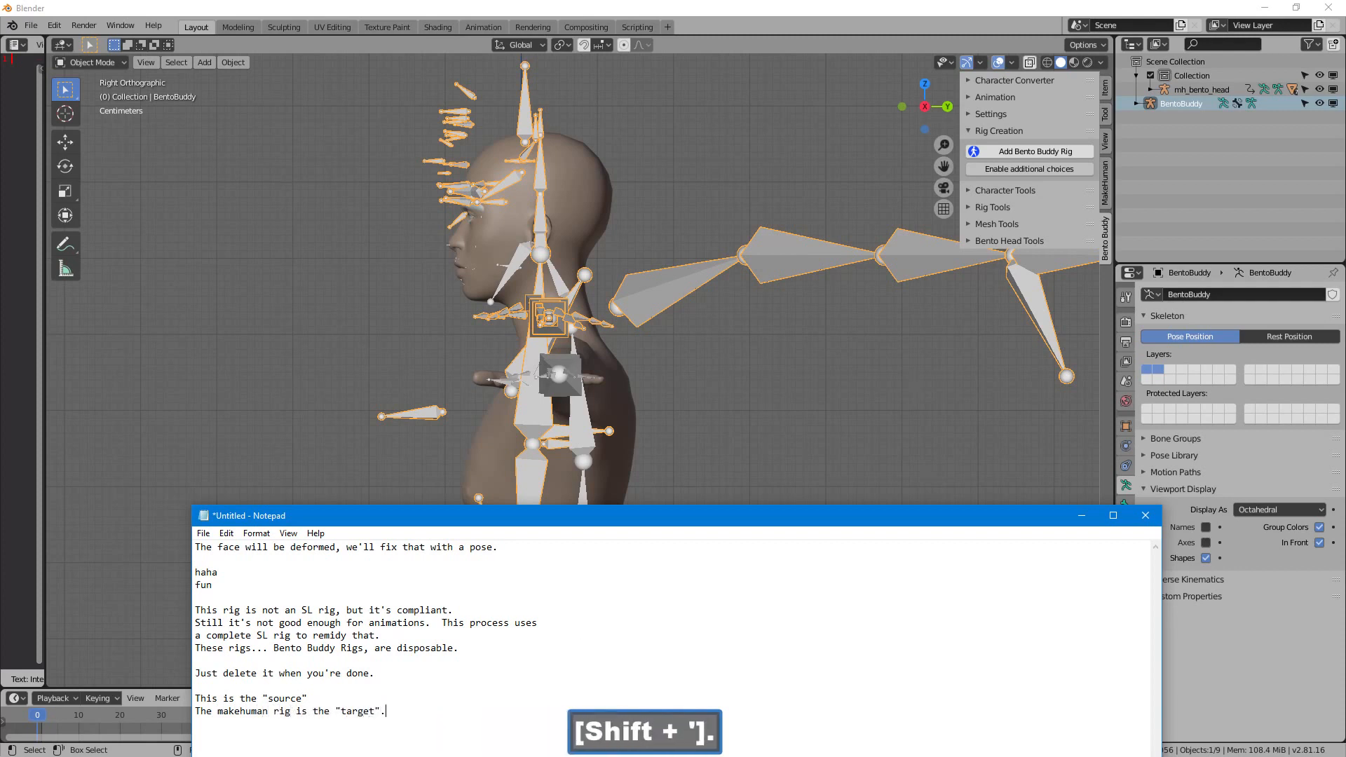
key(Return)
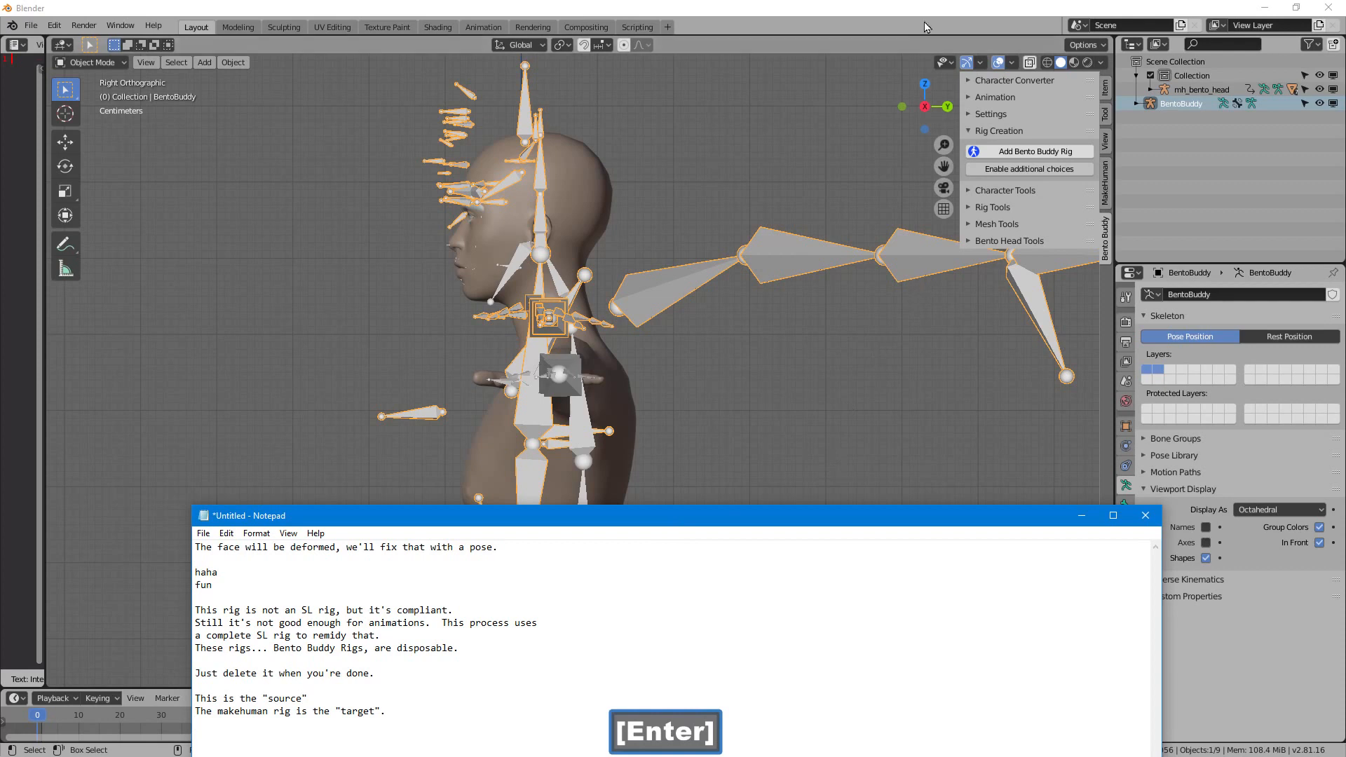
click(901, 53)
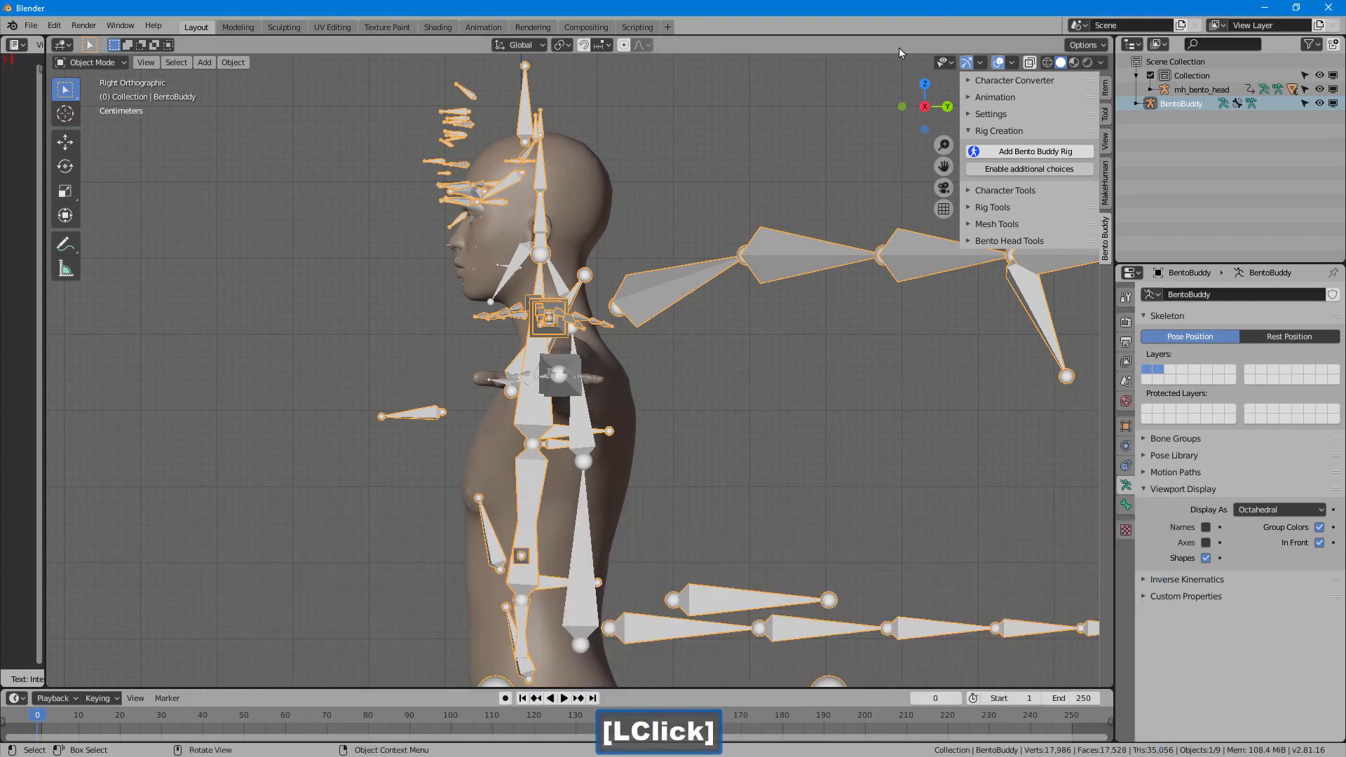
Step: Collapse the rig creation options, open the Bento Buddy Character Mapper and lock the BentoBuddy rig as the source
click(997, 132)
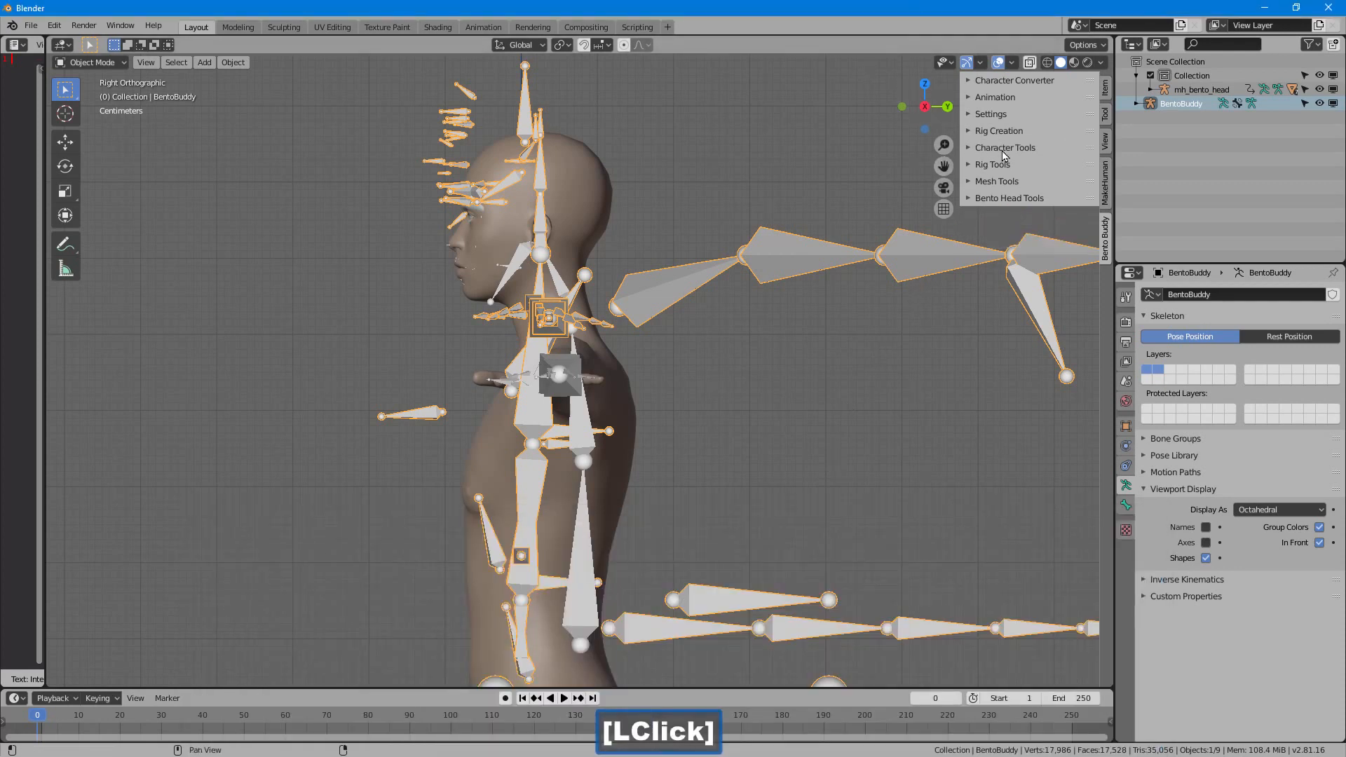
click(1004, 148)
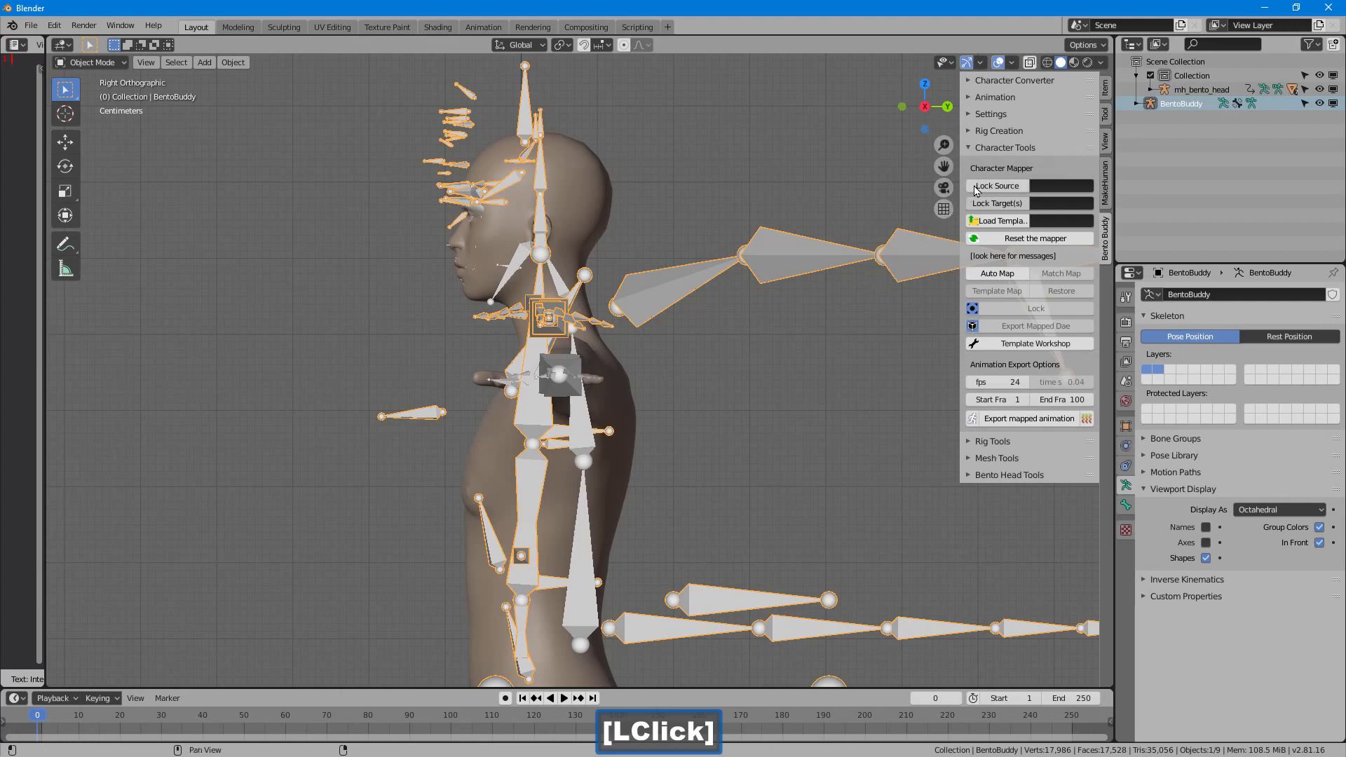
click(997, 186)
Step: Select the mh_bento_head armature in the scene and lock it as the mapper's target
middle_drag(679, 397, 601, 461)
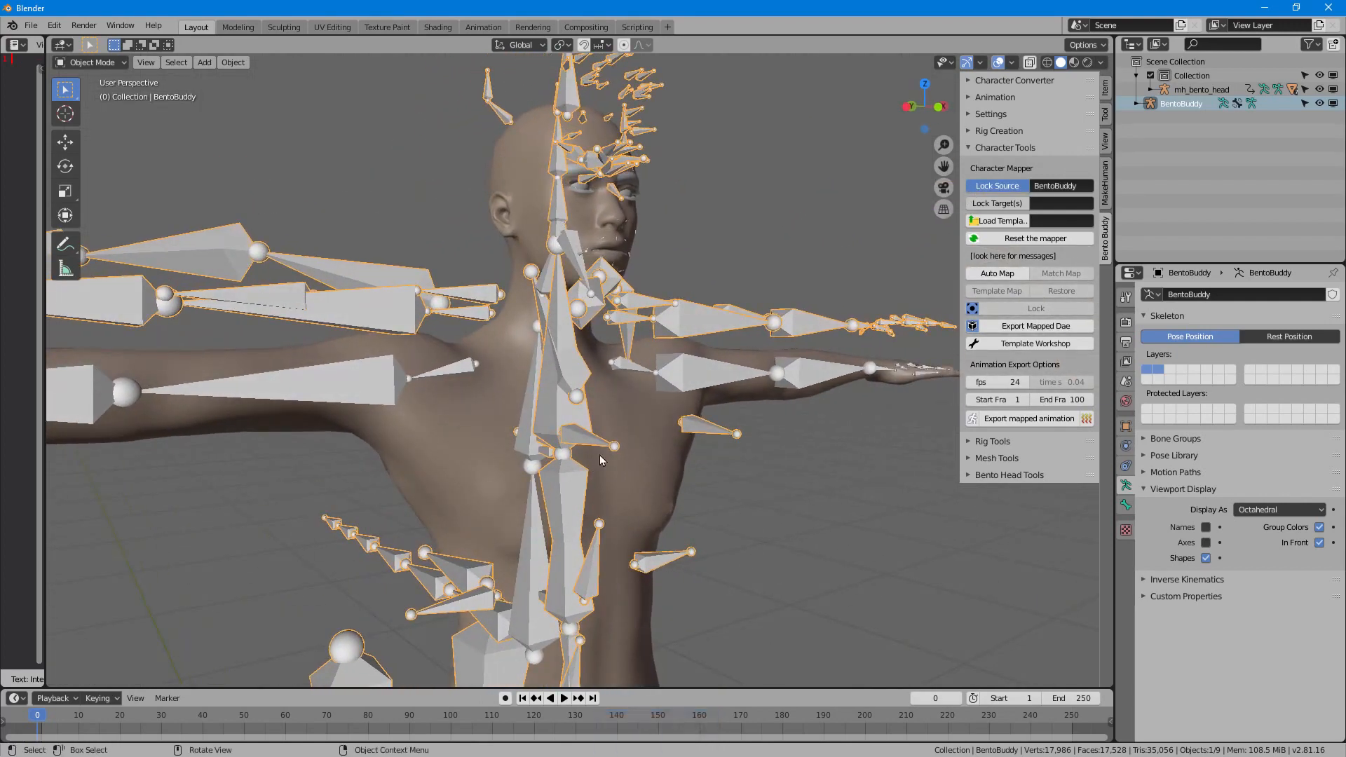
click(679, 385)
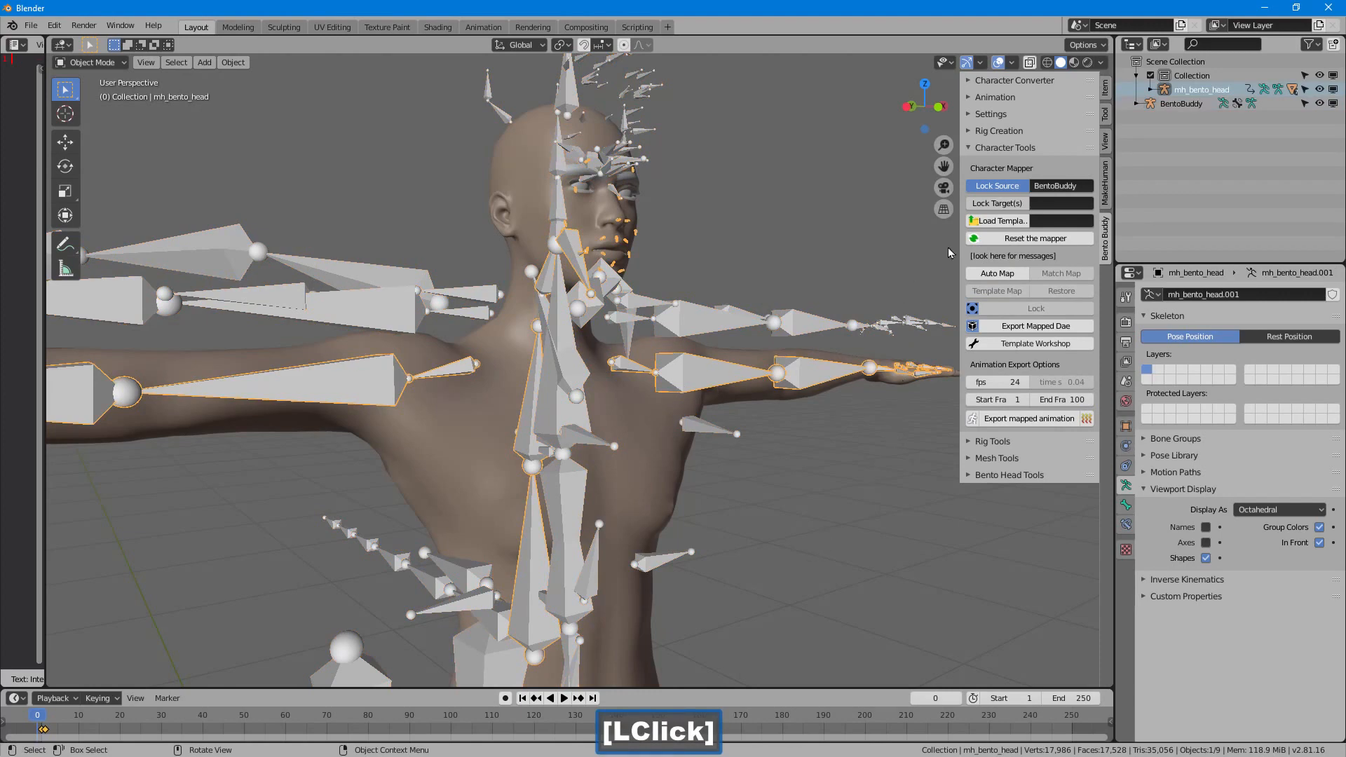
click(997, 204)
click(801, 378)
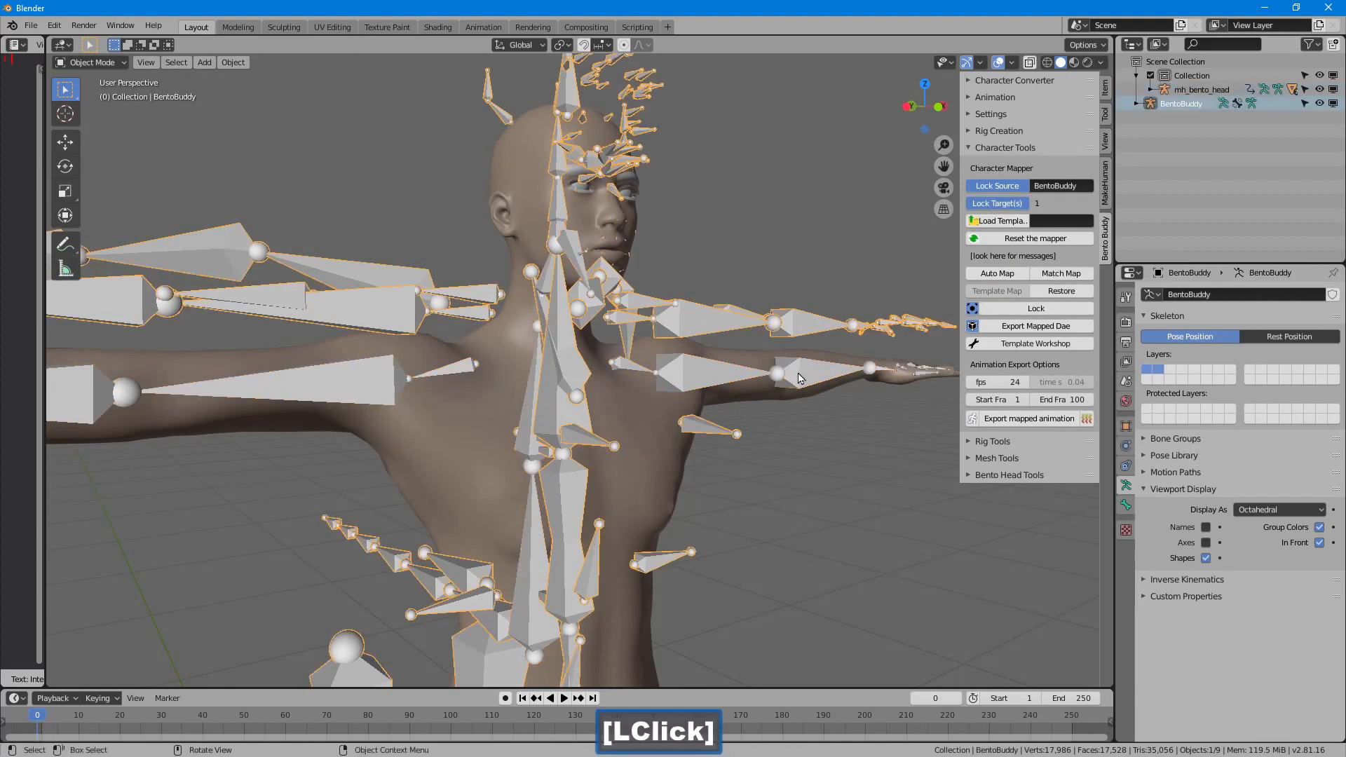
scroll(756, 419, down, 1)
shift+middle_drag(752, 452, 815, 406)
Step: Switch to Notepad and replace the whole note with "3 types of maps. we'll use the match map."
click(659, 756)
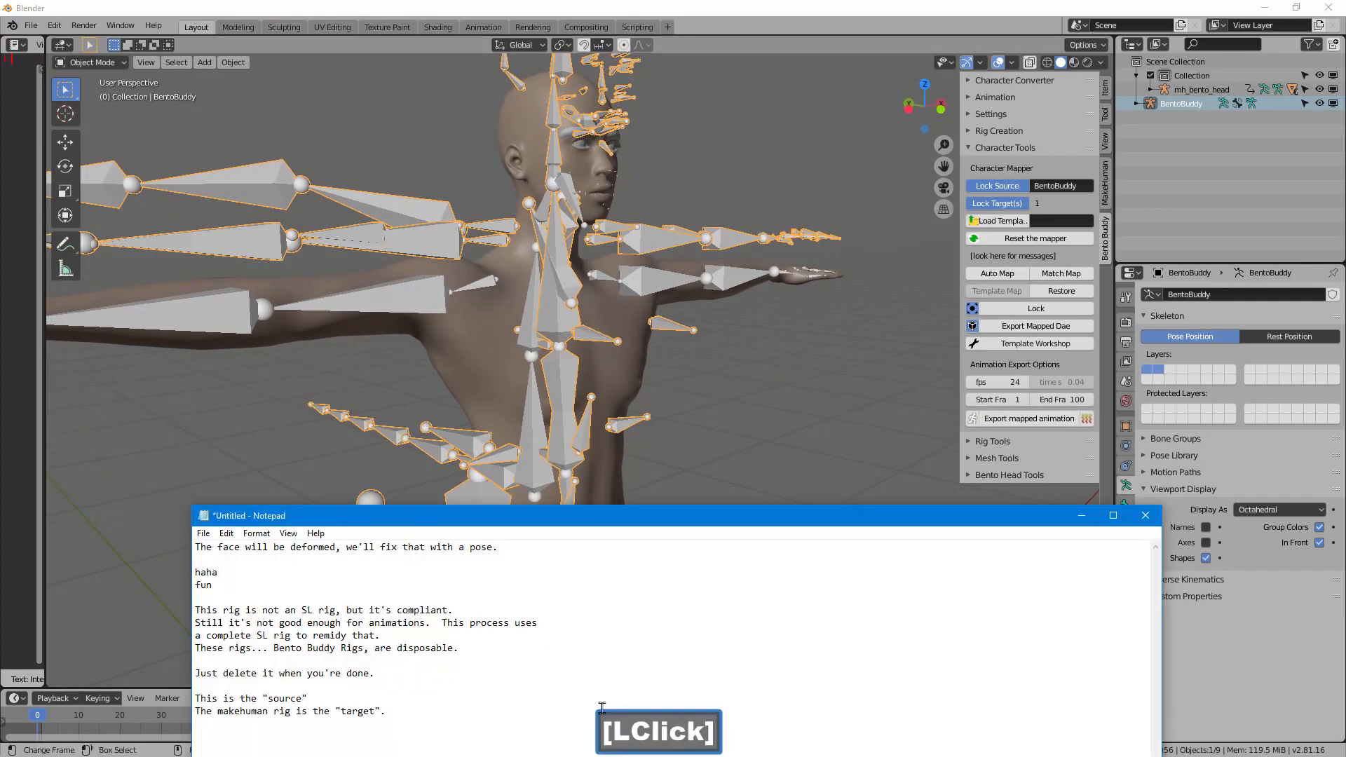
drag(427, 720, 149, 544)
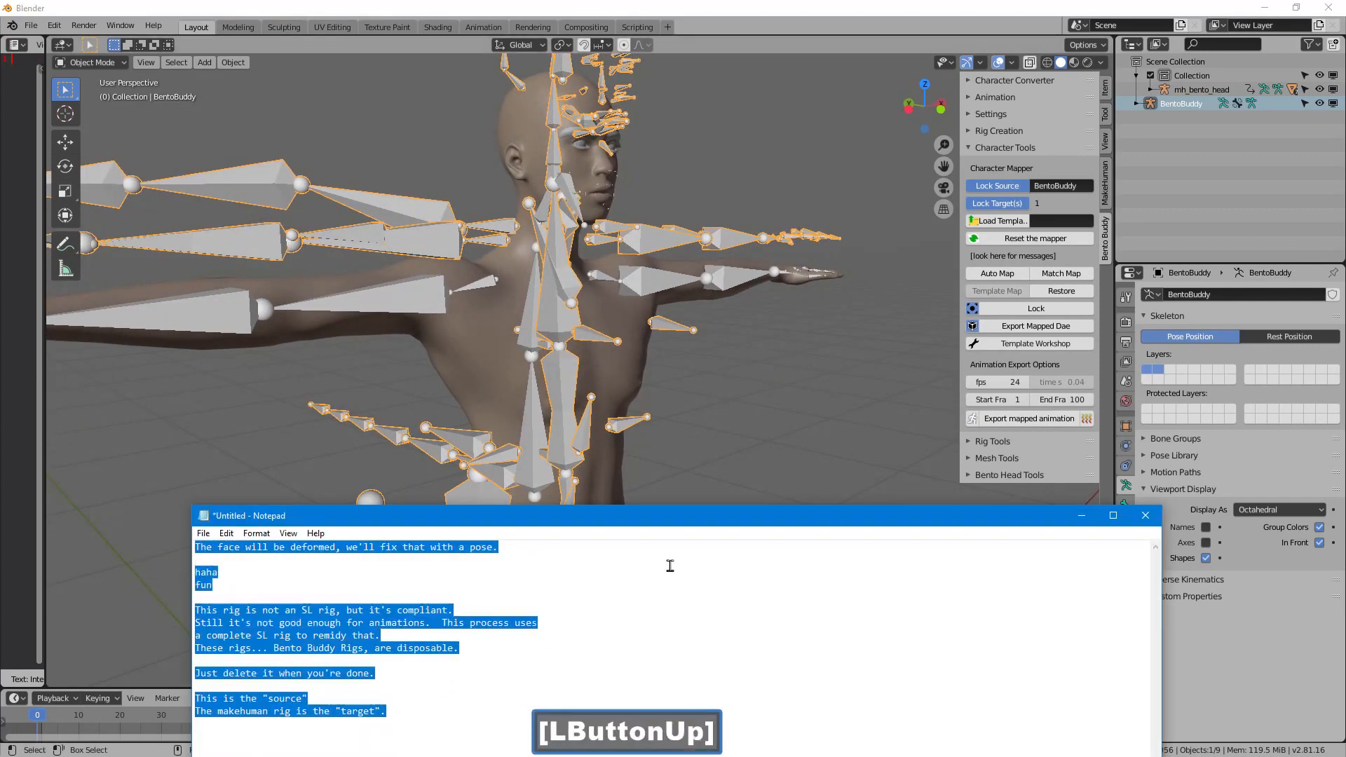
text(4)
key(BackSpace)
text(3 times)
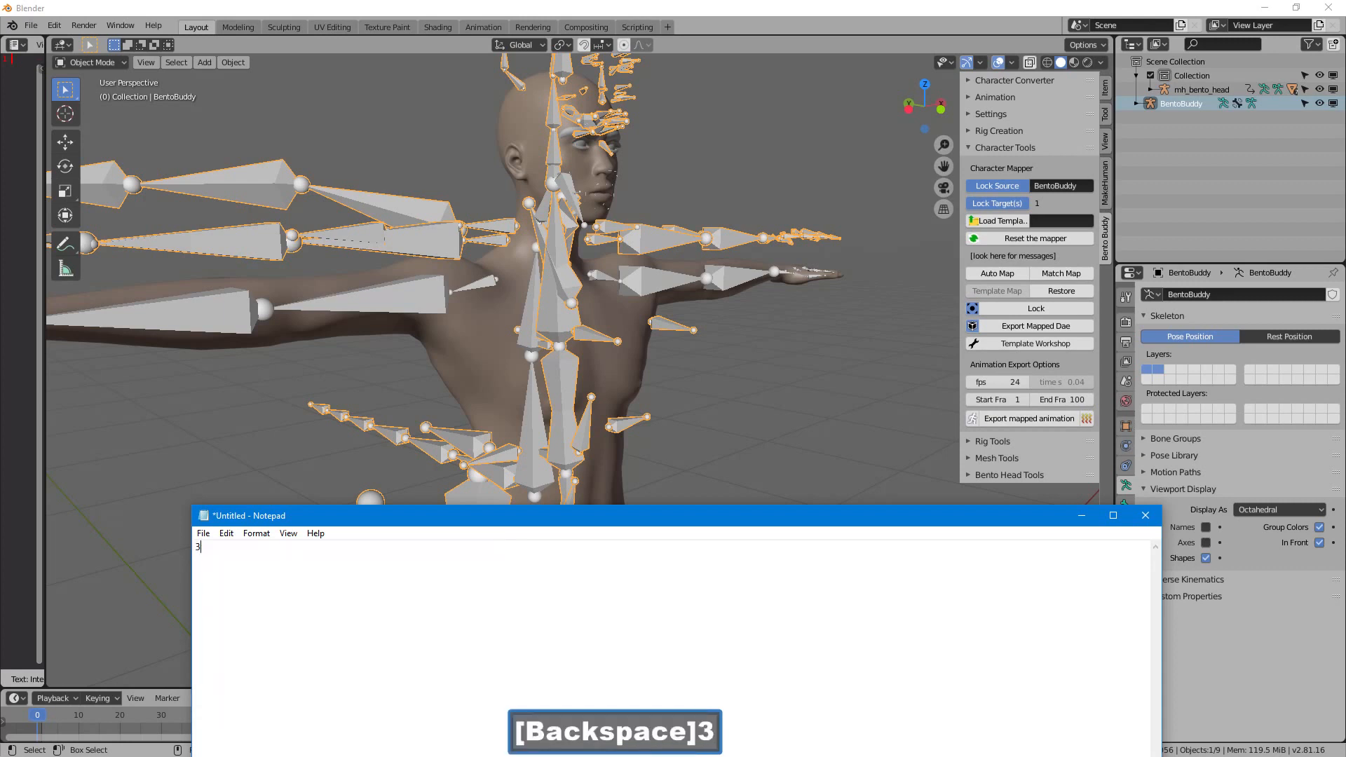
key(BackSpace)
key(BackSpace)
key(BackSpace)
key(BackSpace)
text(ypes of )
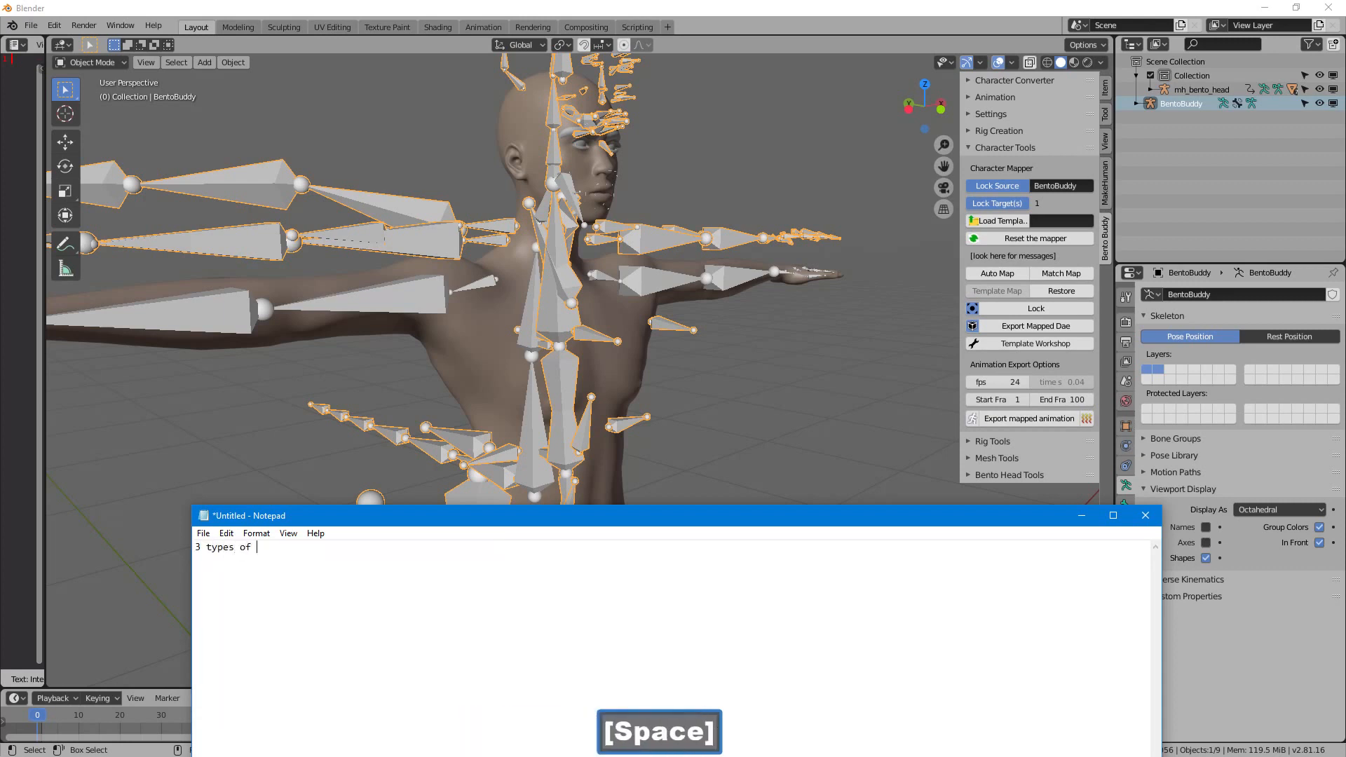
text(maps. we'll use the match map.)
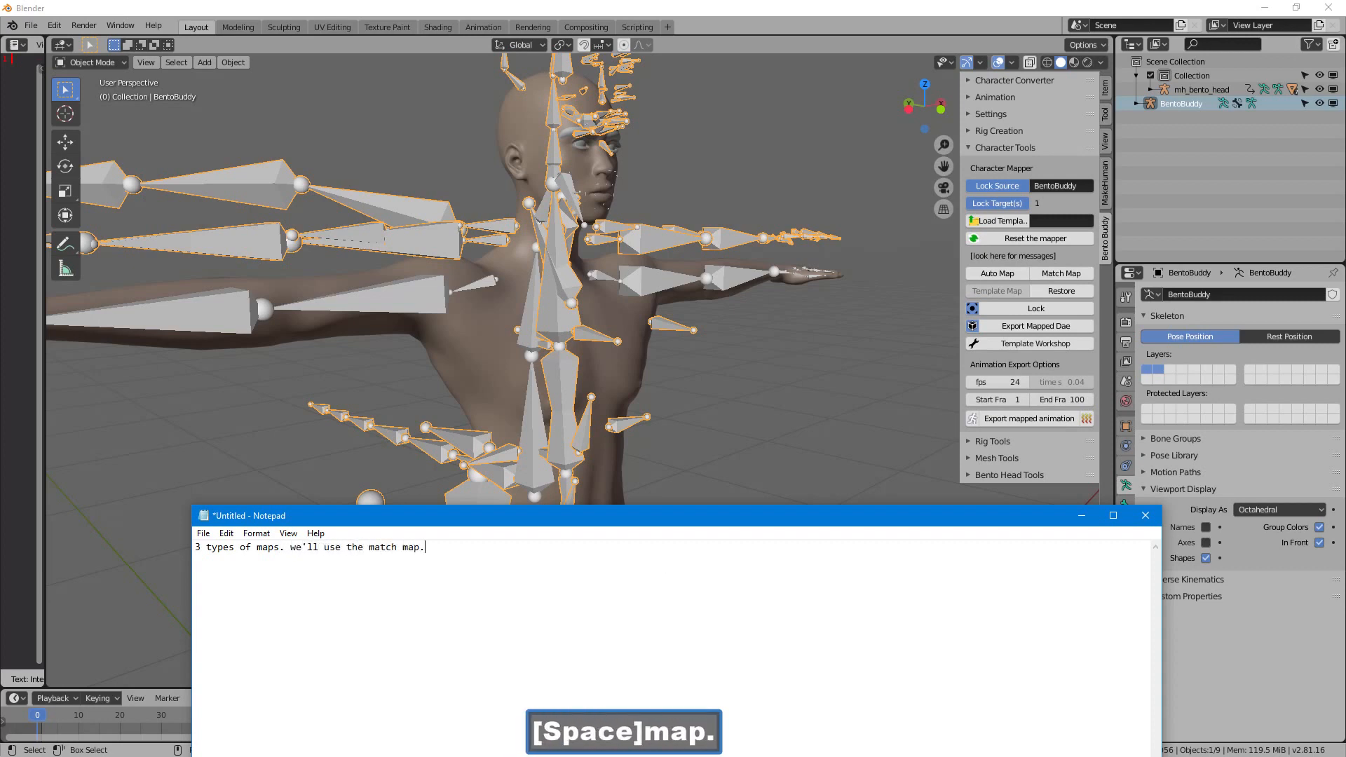
Step: Add the note line "This matches SL bones to SL bones." and leave a blank line below it
key(Return)
text(This mtc)
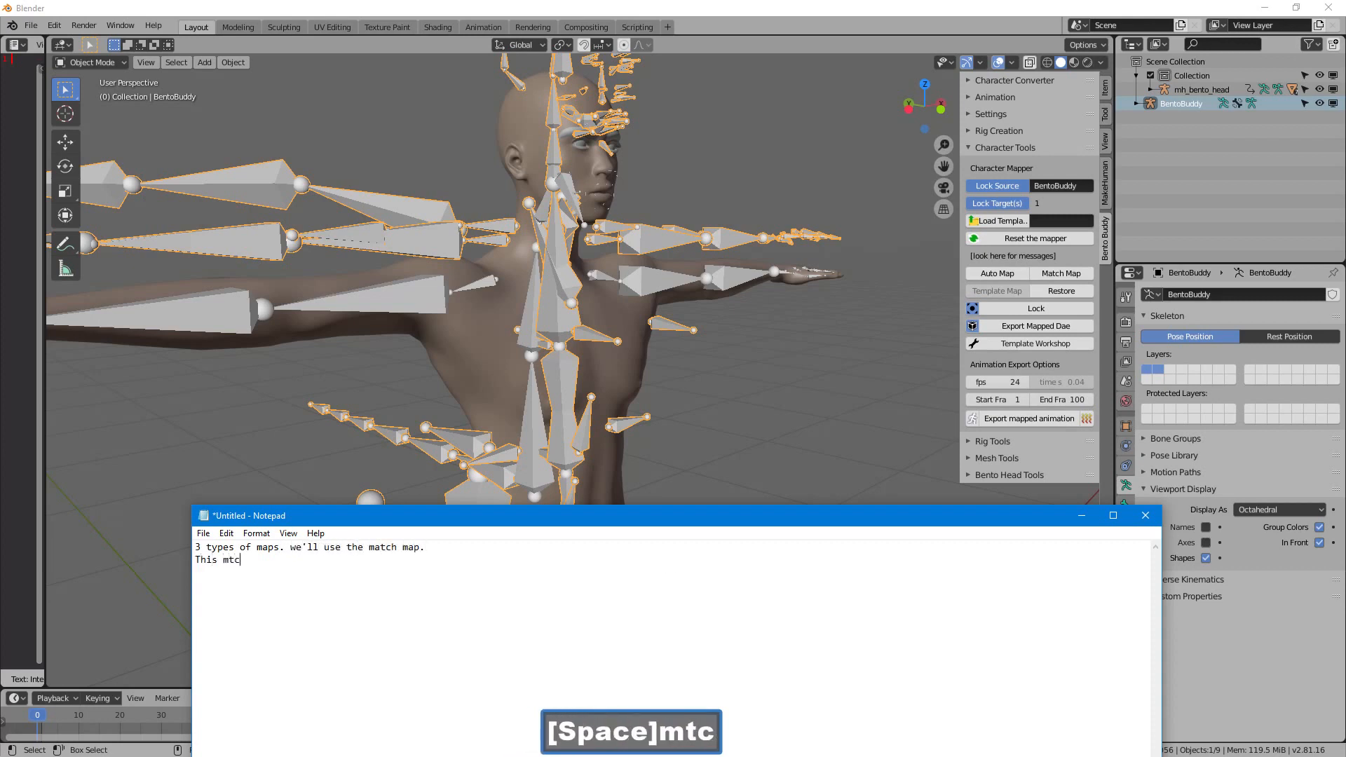
key(BackSpace)
key(BackSpace)
text(atches )
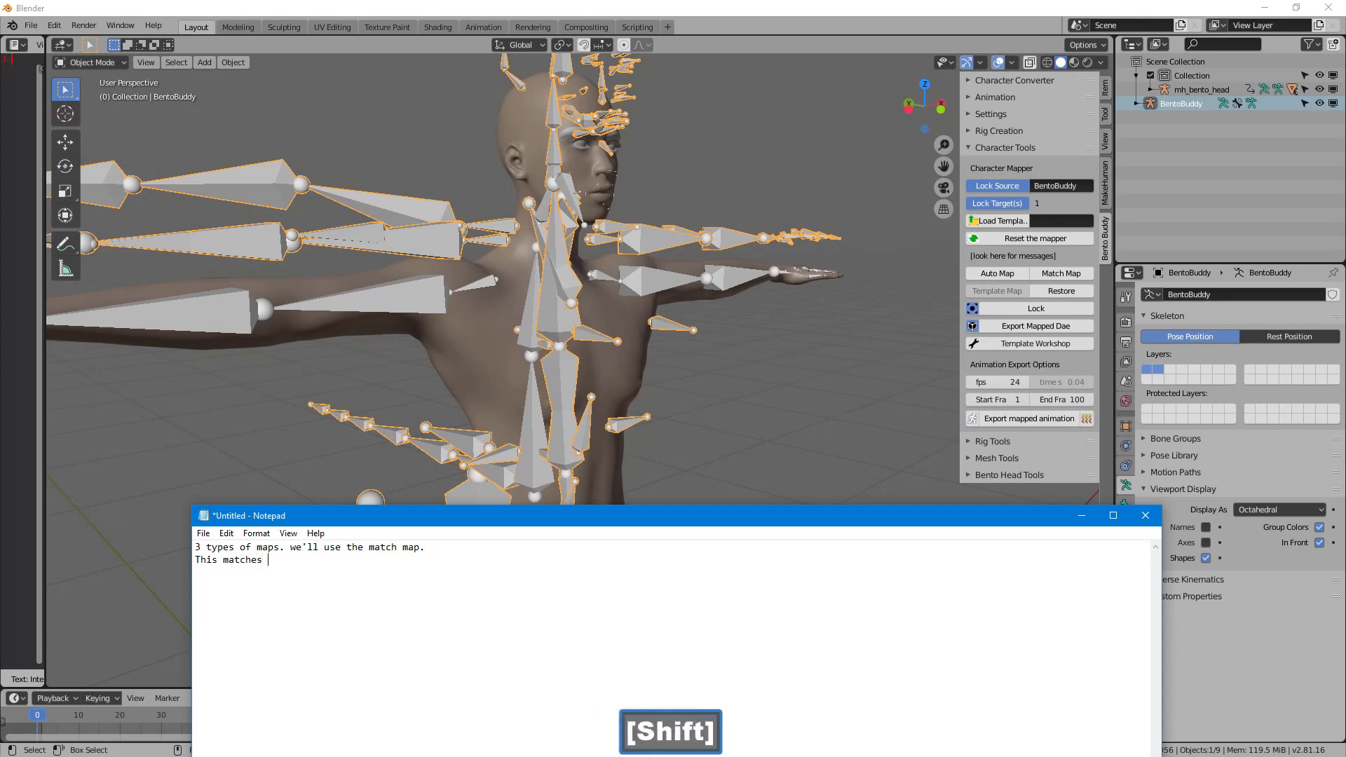
text(SL bones to SL bones.)
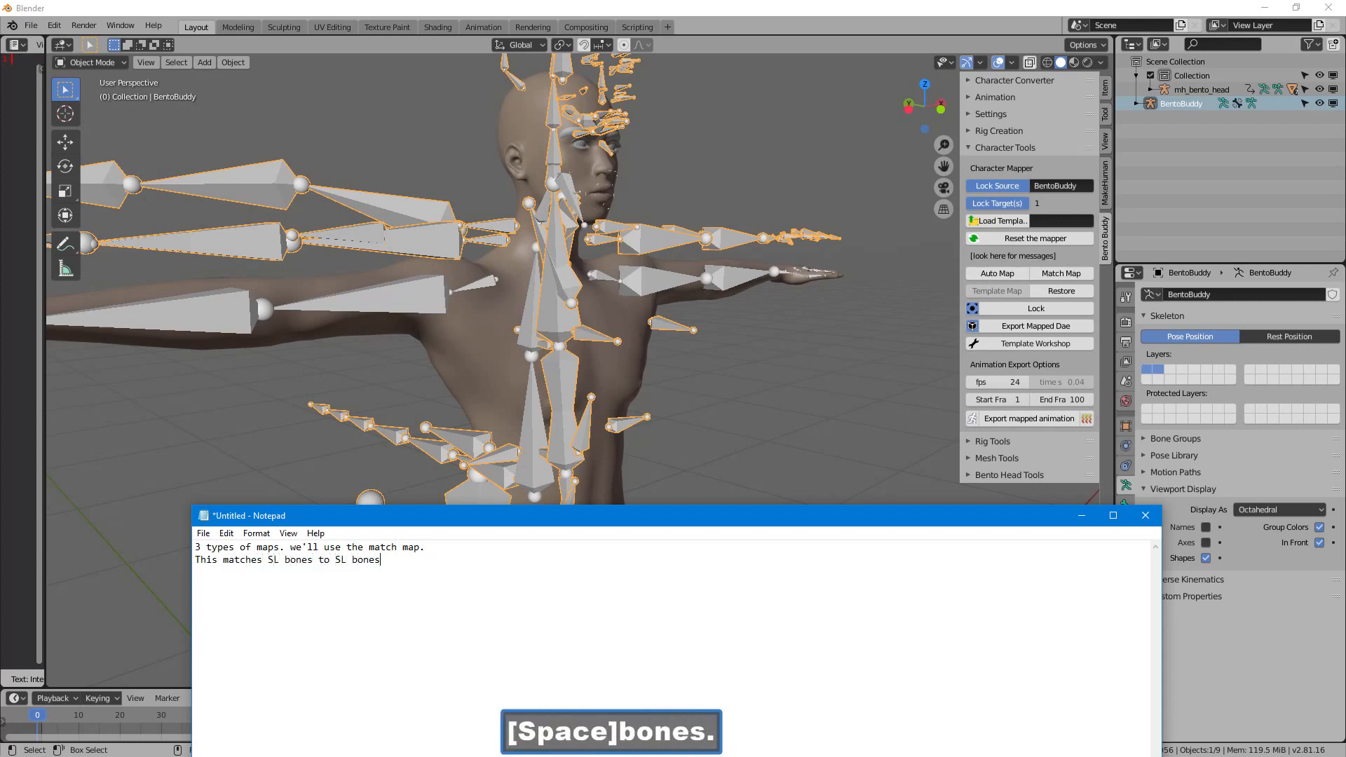
key(Return)
key(Return)
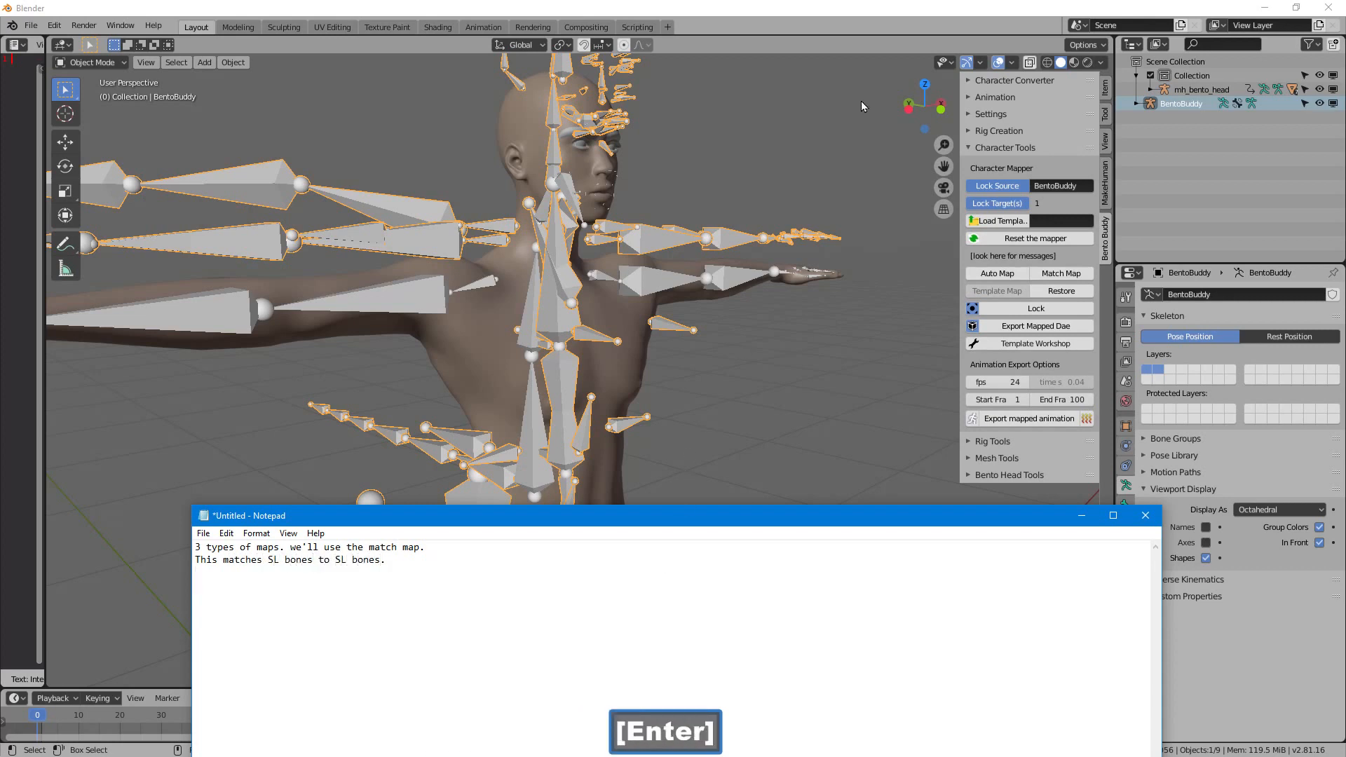
Step: Return to Blender and apply the match map between the source and target rigs
click(898, 25)
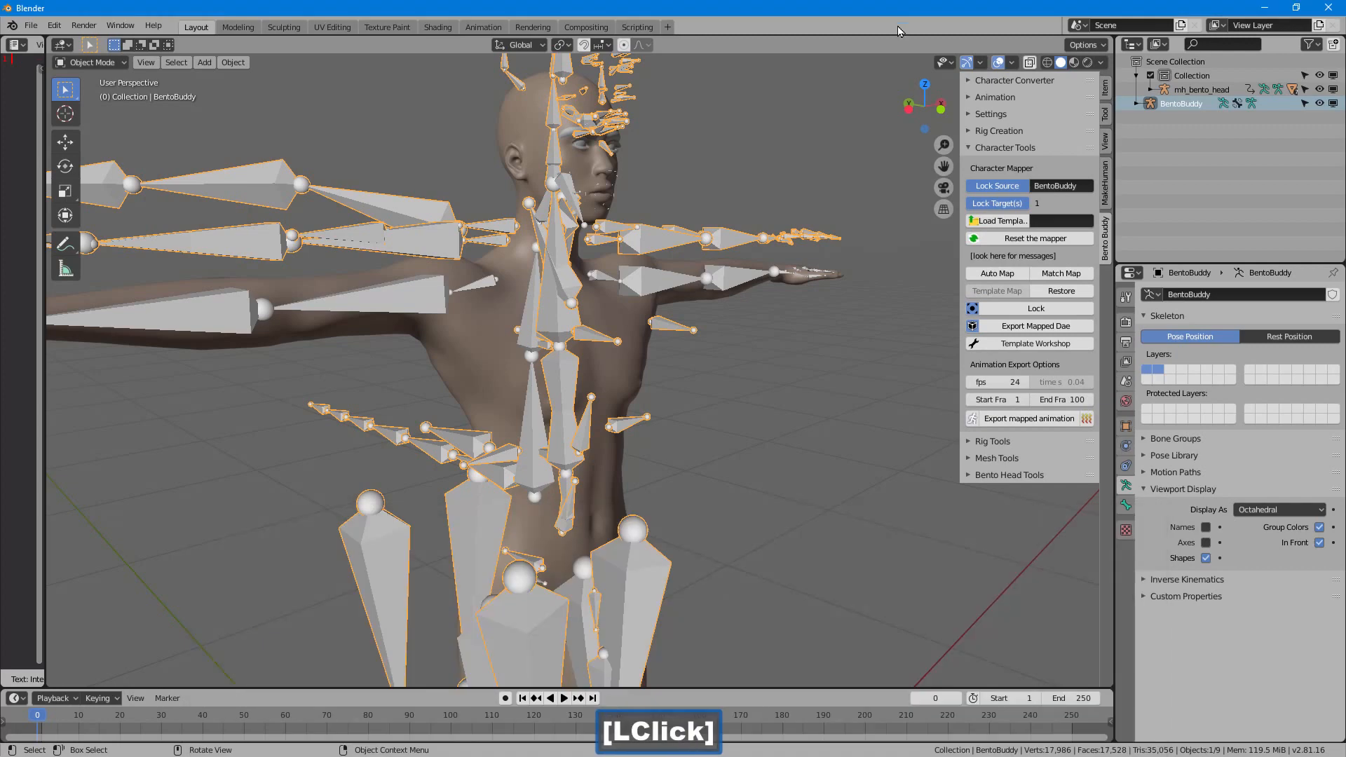
click(1061, 274)
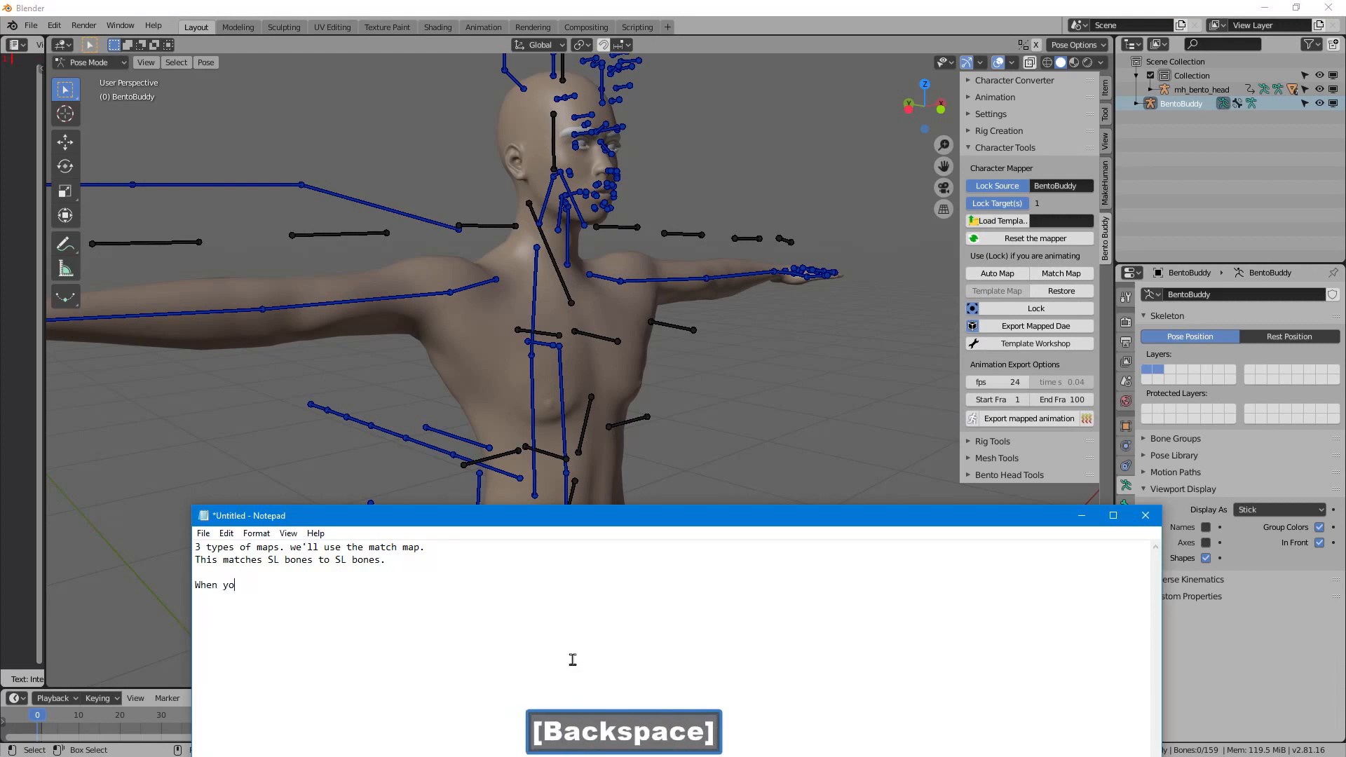
Step: Add the Notepad lines "When you're satisfied with the result you lock it. This will attach the" and "BB rig to the target rig."
text(u're sati)
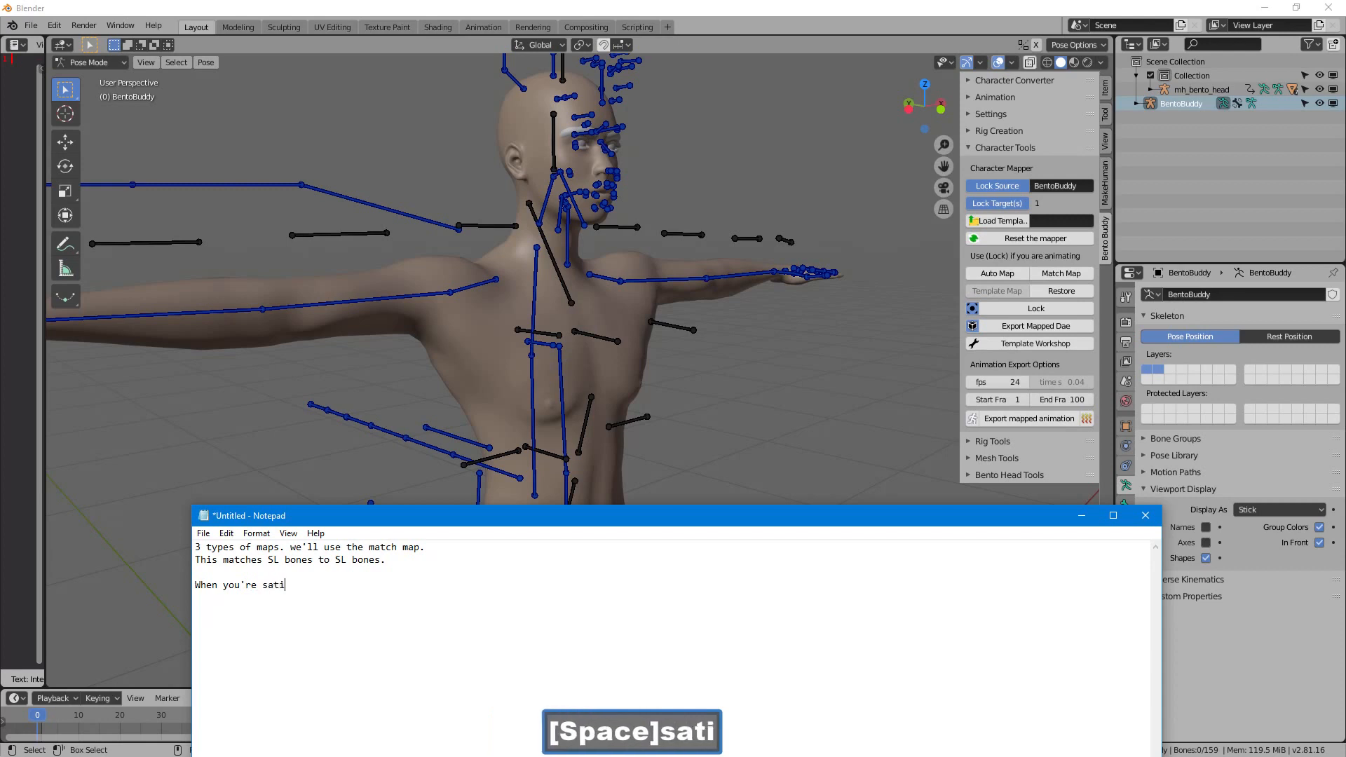
text(sfie)
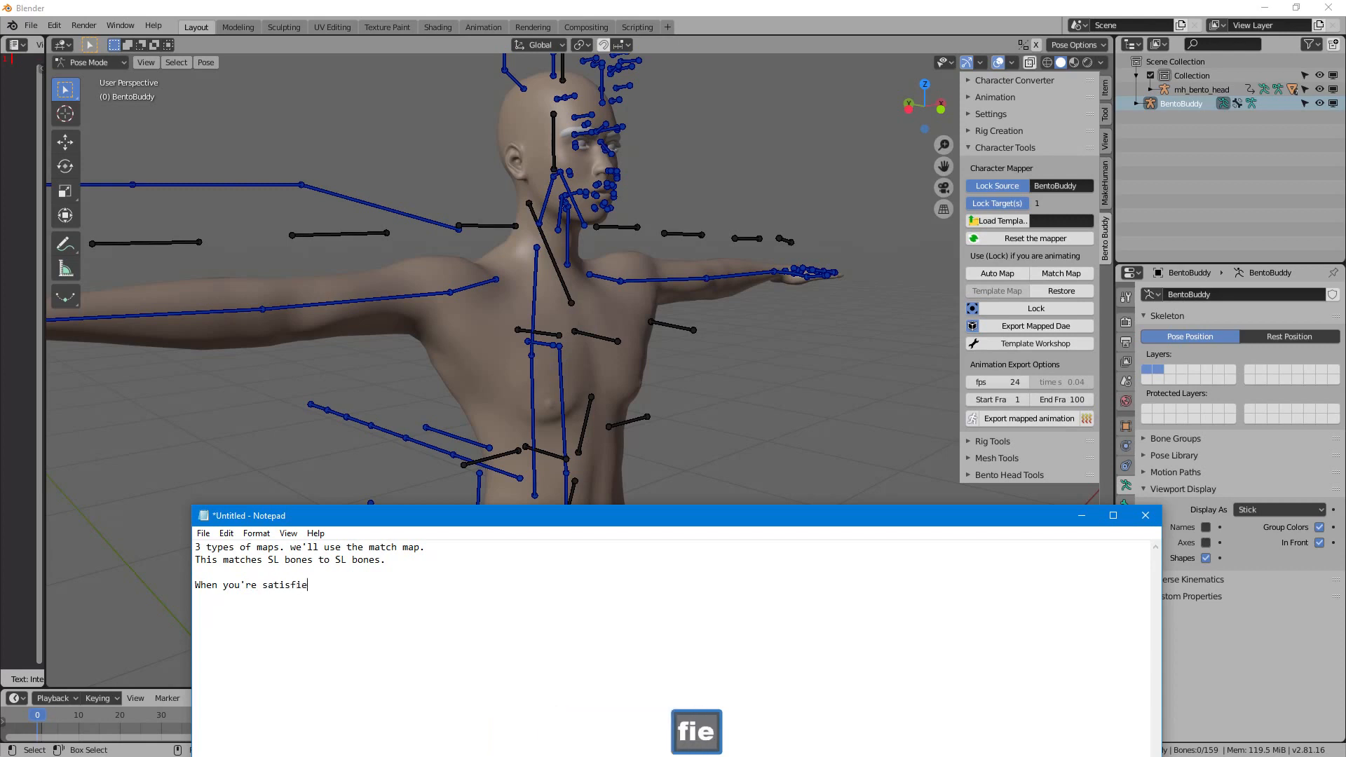
text(d with the result)
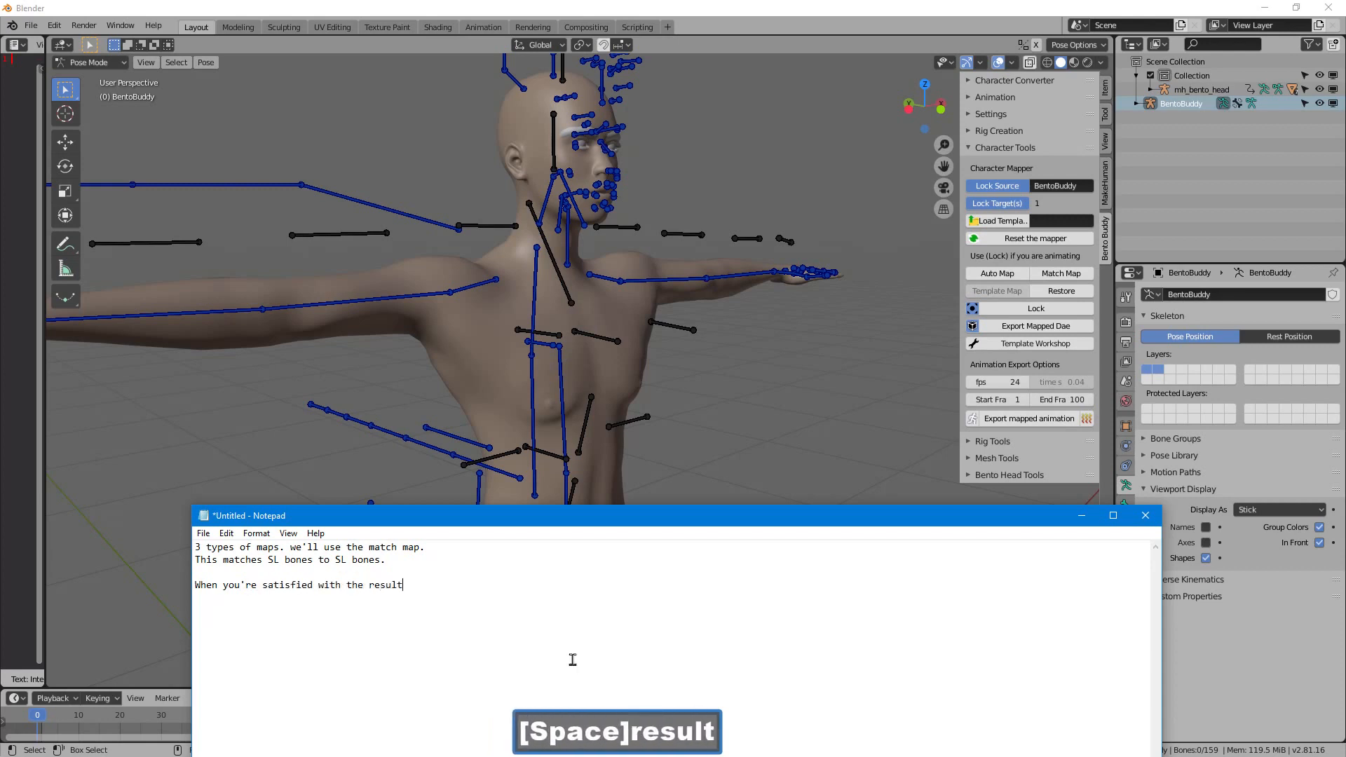
text( you lock it.)
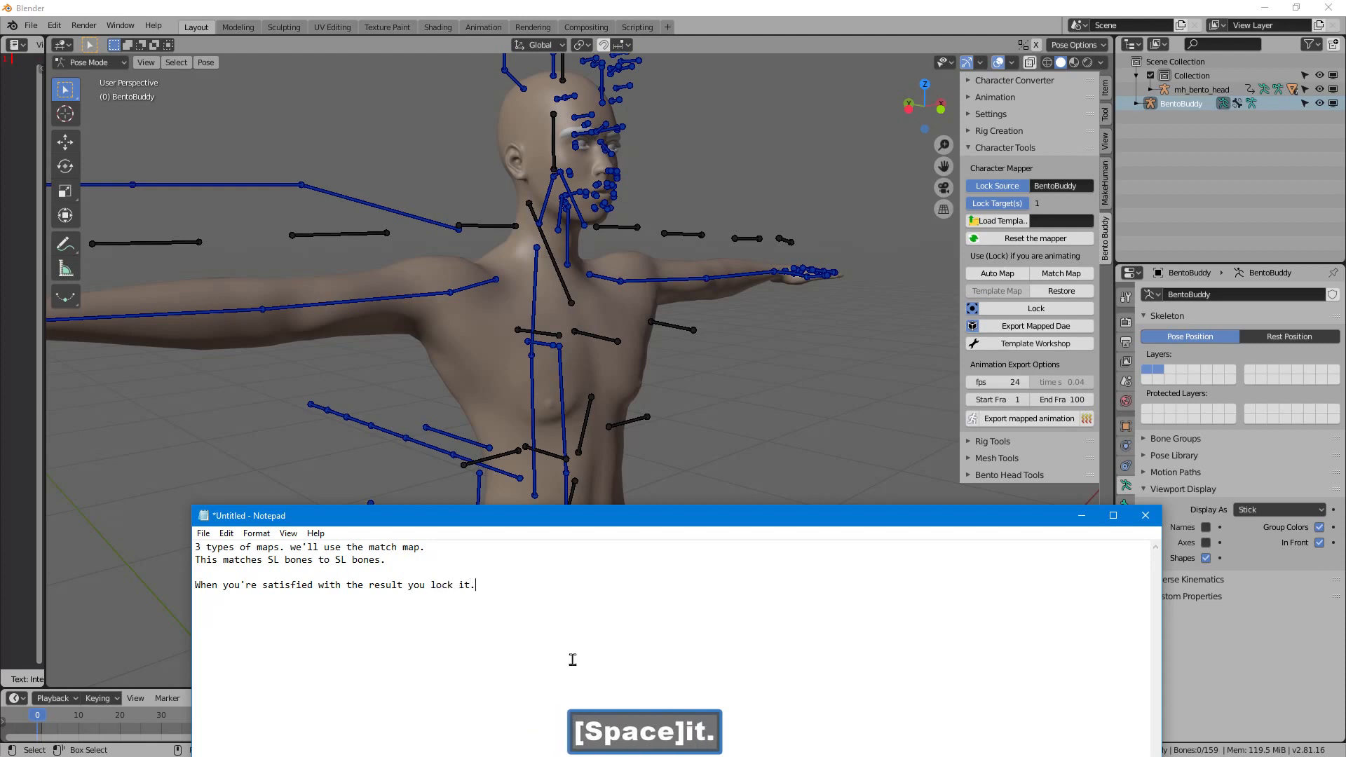
text(  This will attach the)
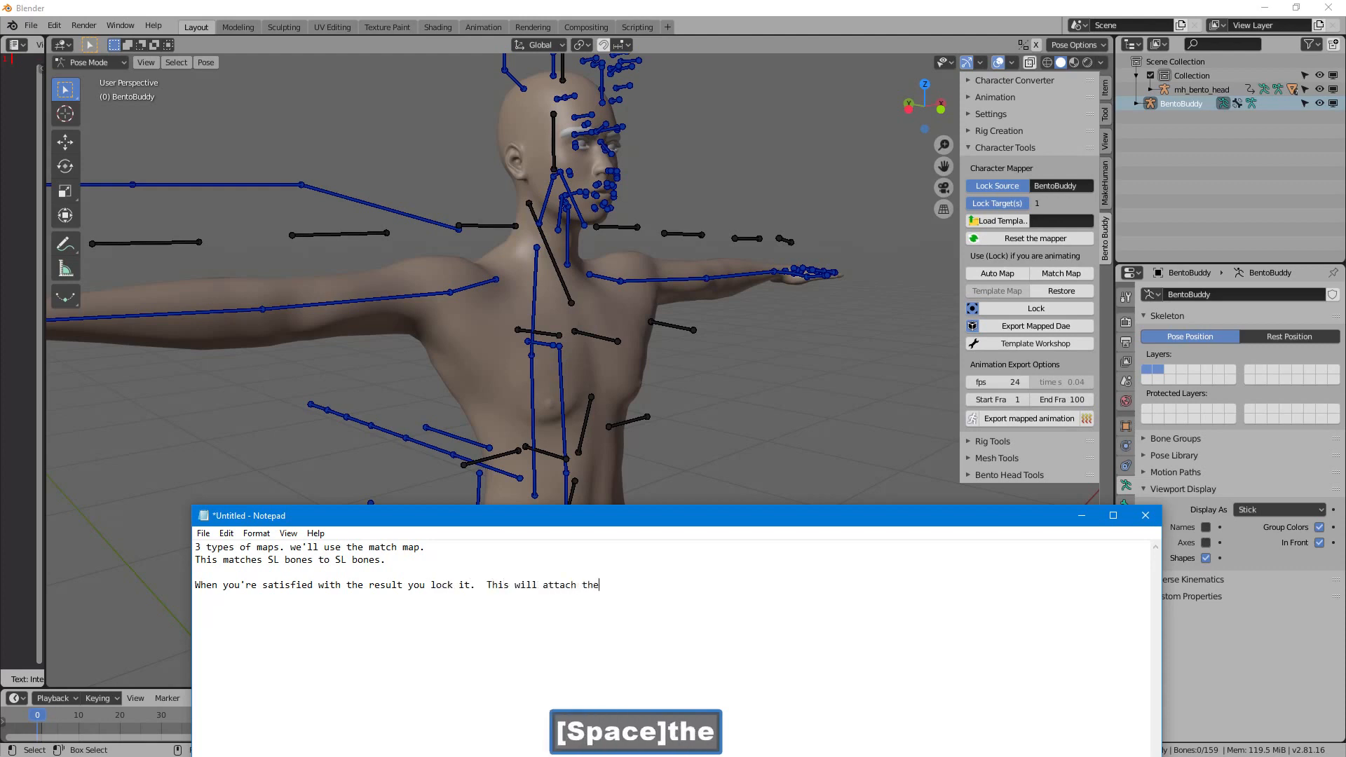
key(Return)
text(BB rig to the target rig)
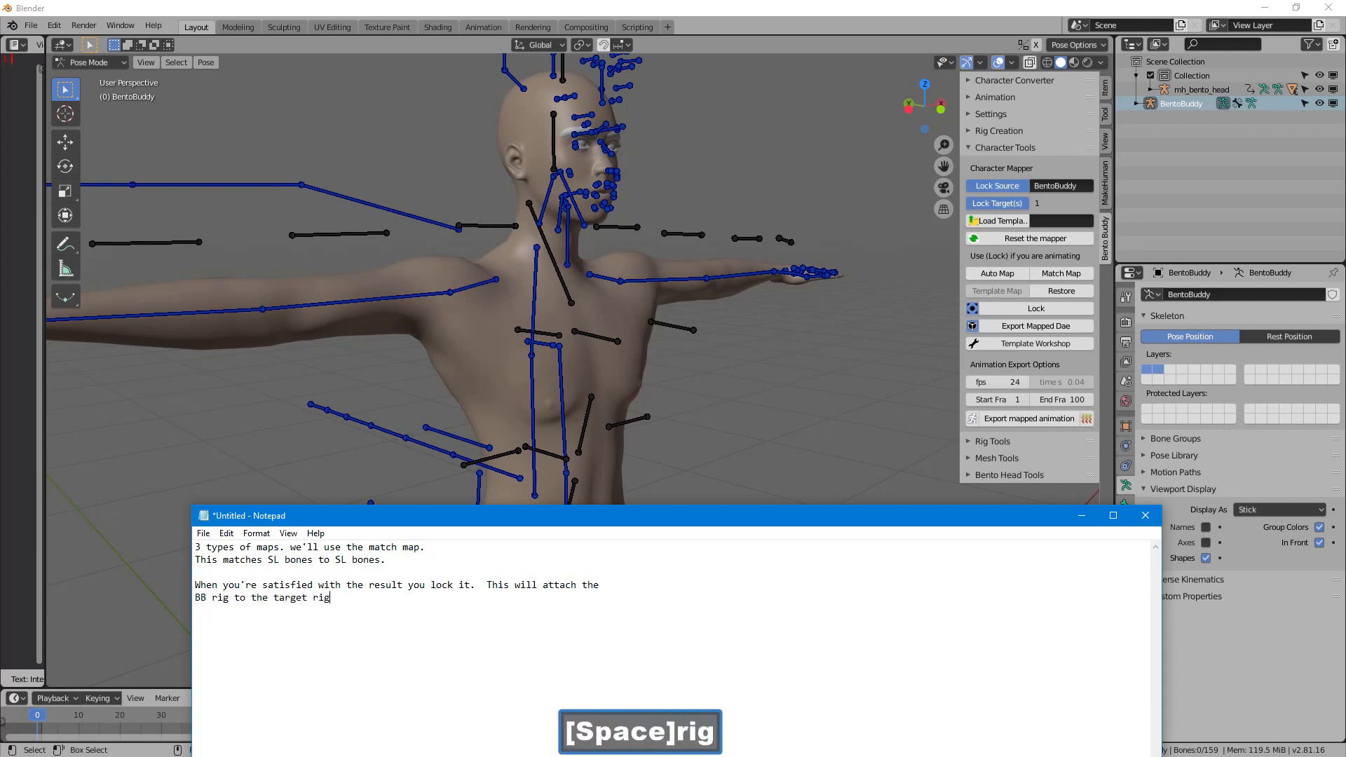
text(.)
key(Return)
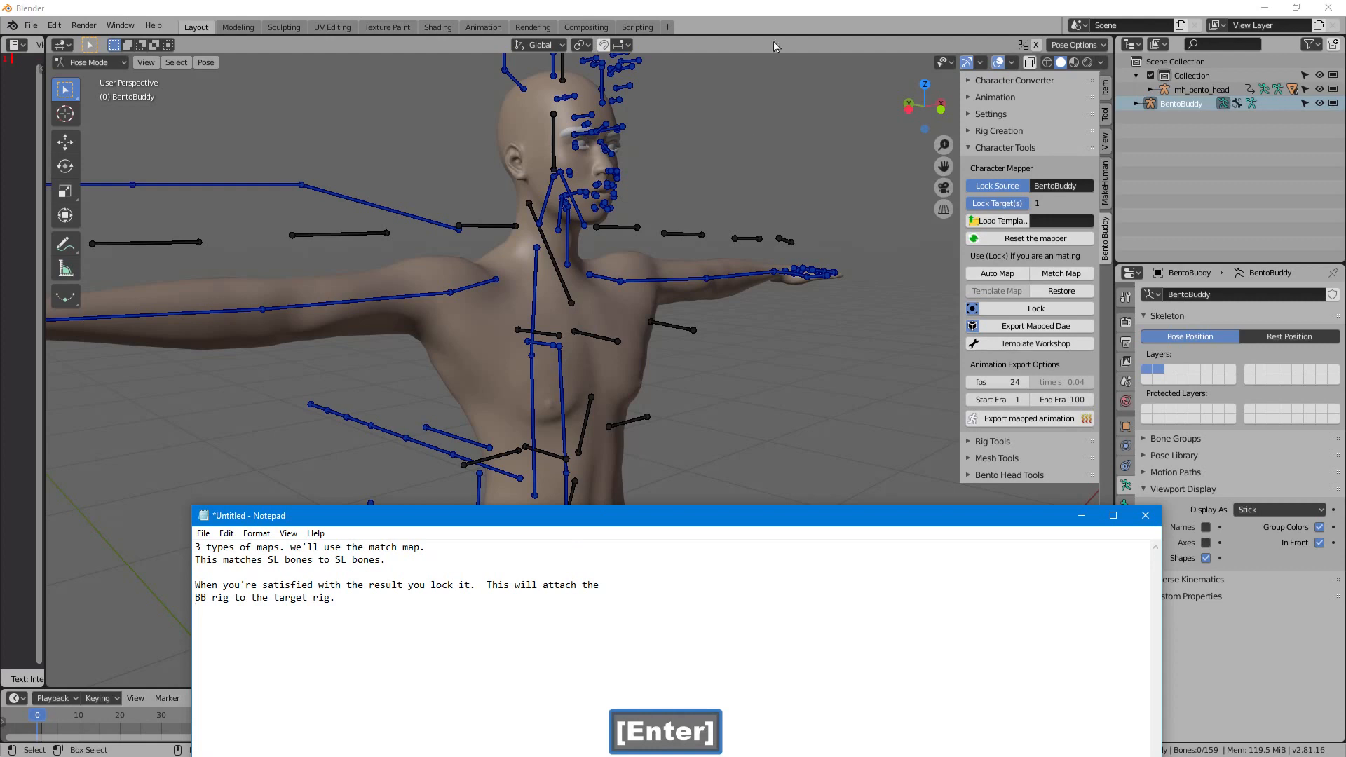
Step: Switch back to Blender and lock the mapping so the BentoBuddy rig is attached to the target
click(813, 411)
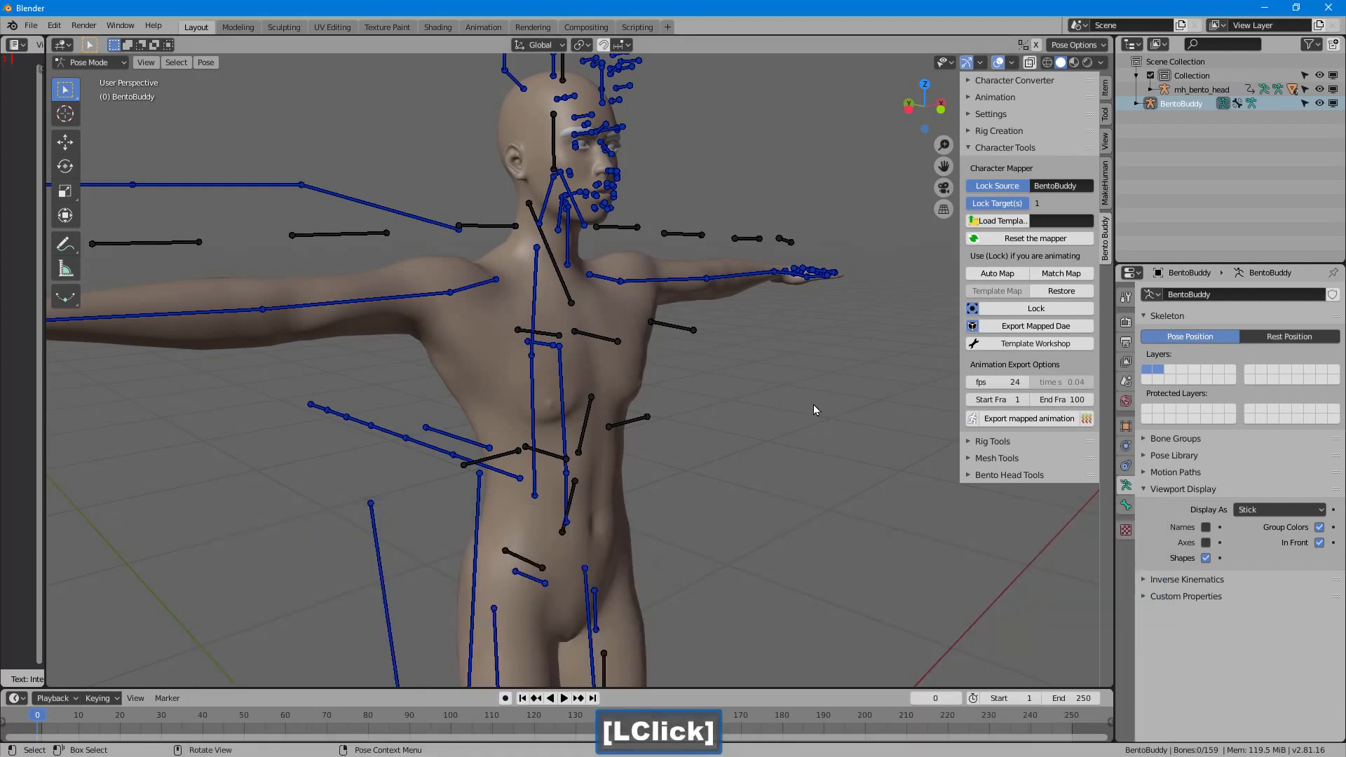
click(1001, 310)
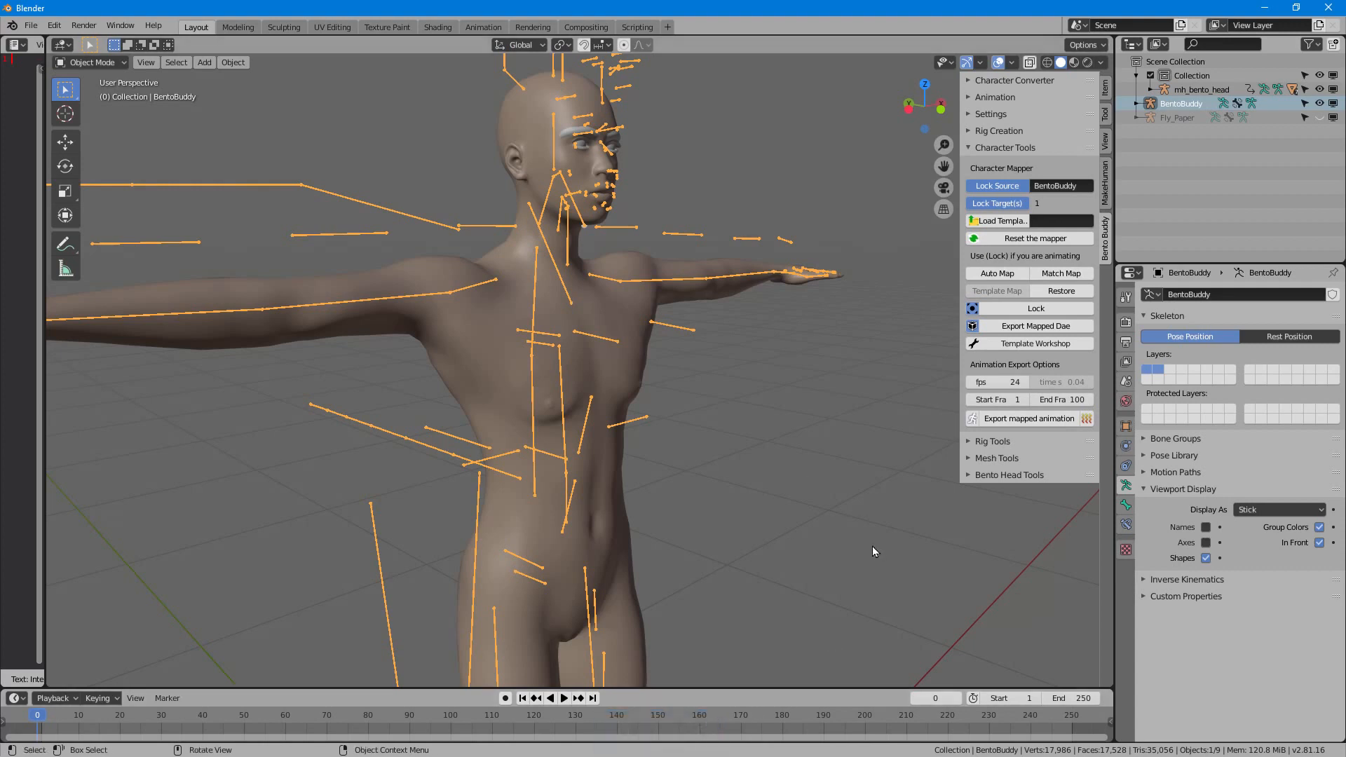
Step: Switch to Notepad and add the line "Set the animation length, 2 frames.. not a big deal but it has to include the entire set, 2 frames."
click(741, 756)
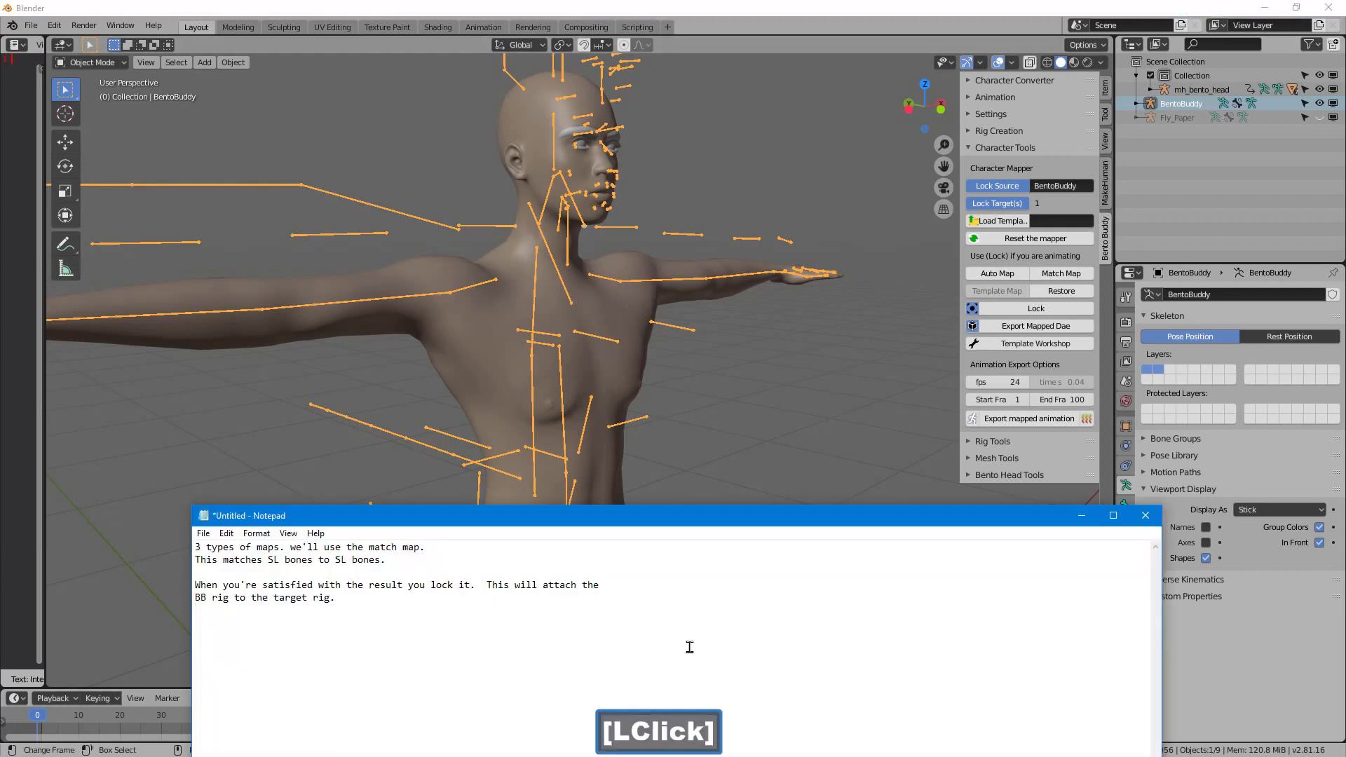
text(Set t)
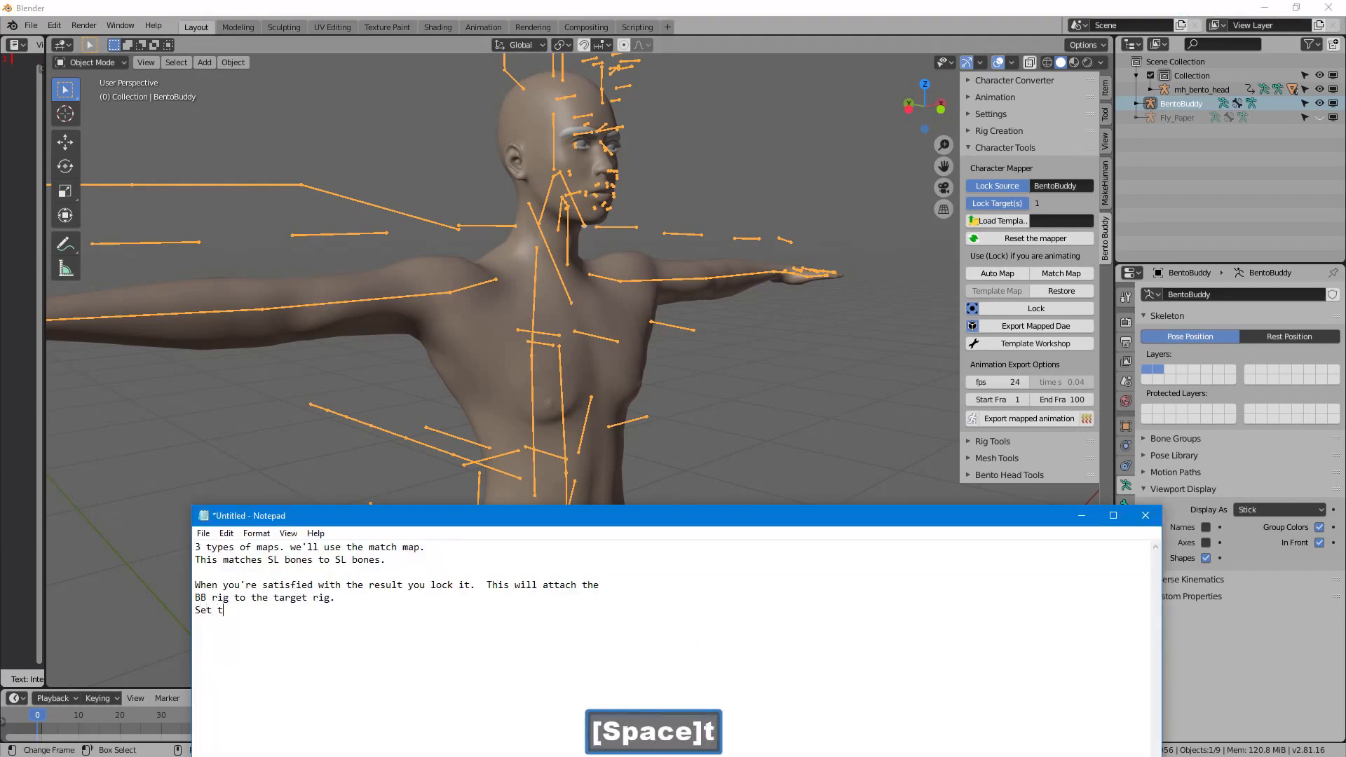
text(he animation lengt)
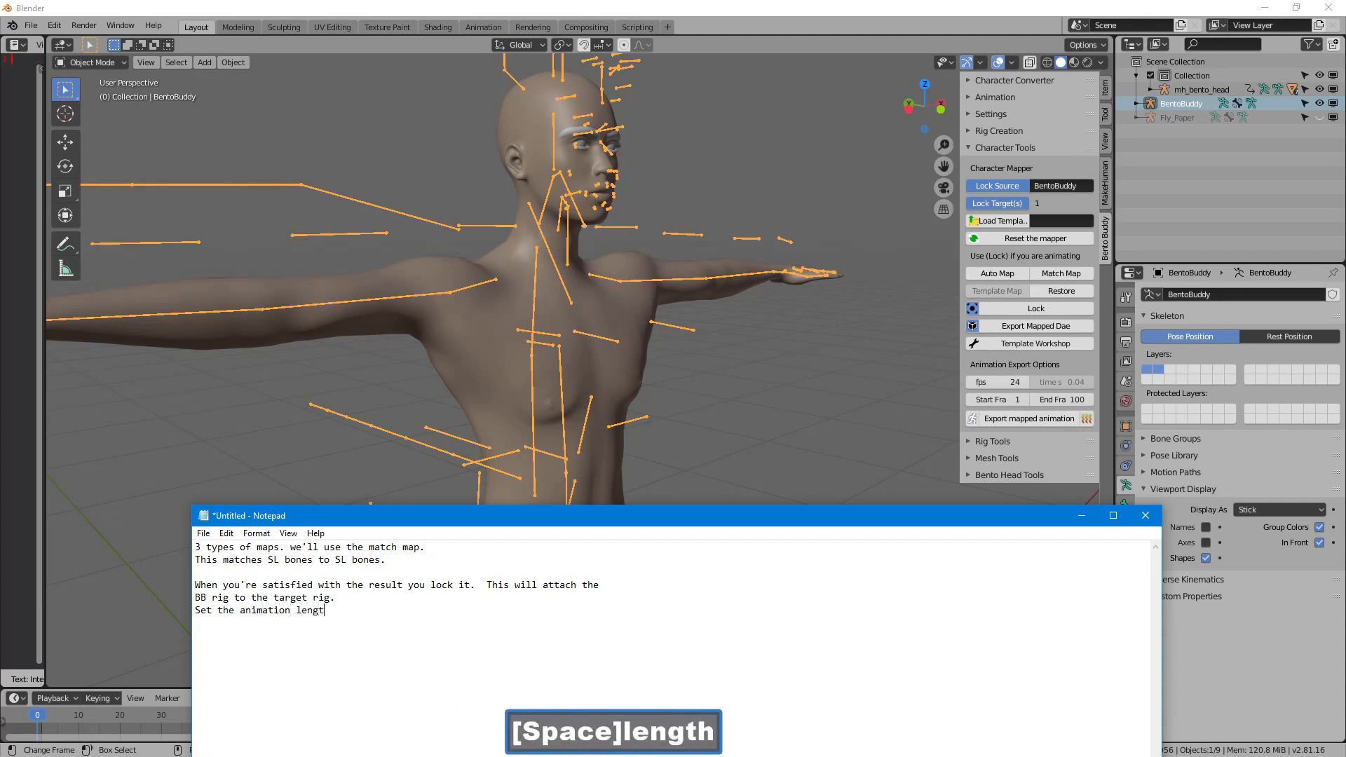
text(h, 2 frames)
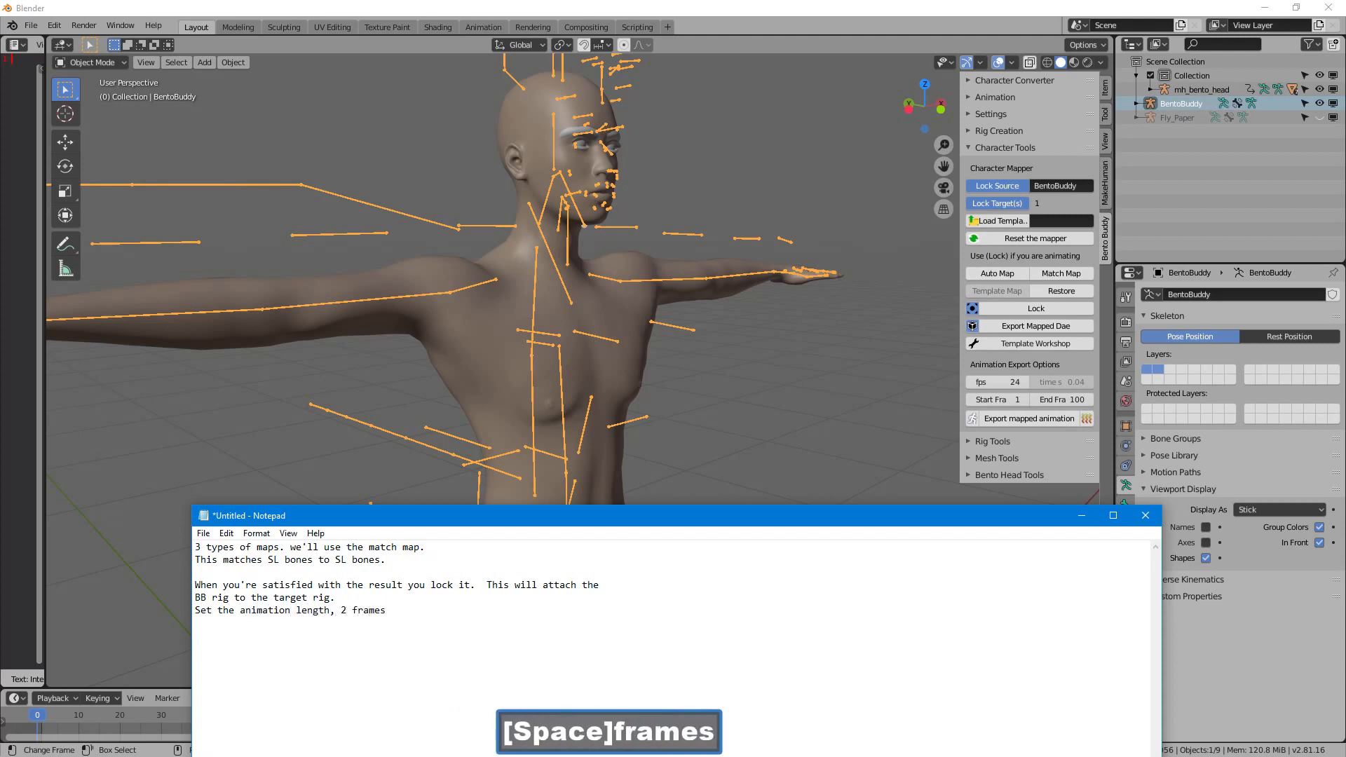
text(.. not a big deal)
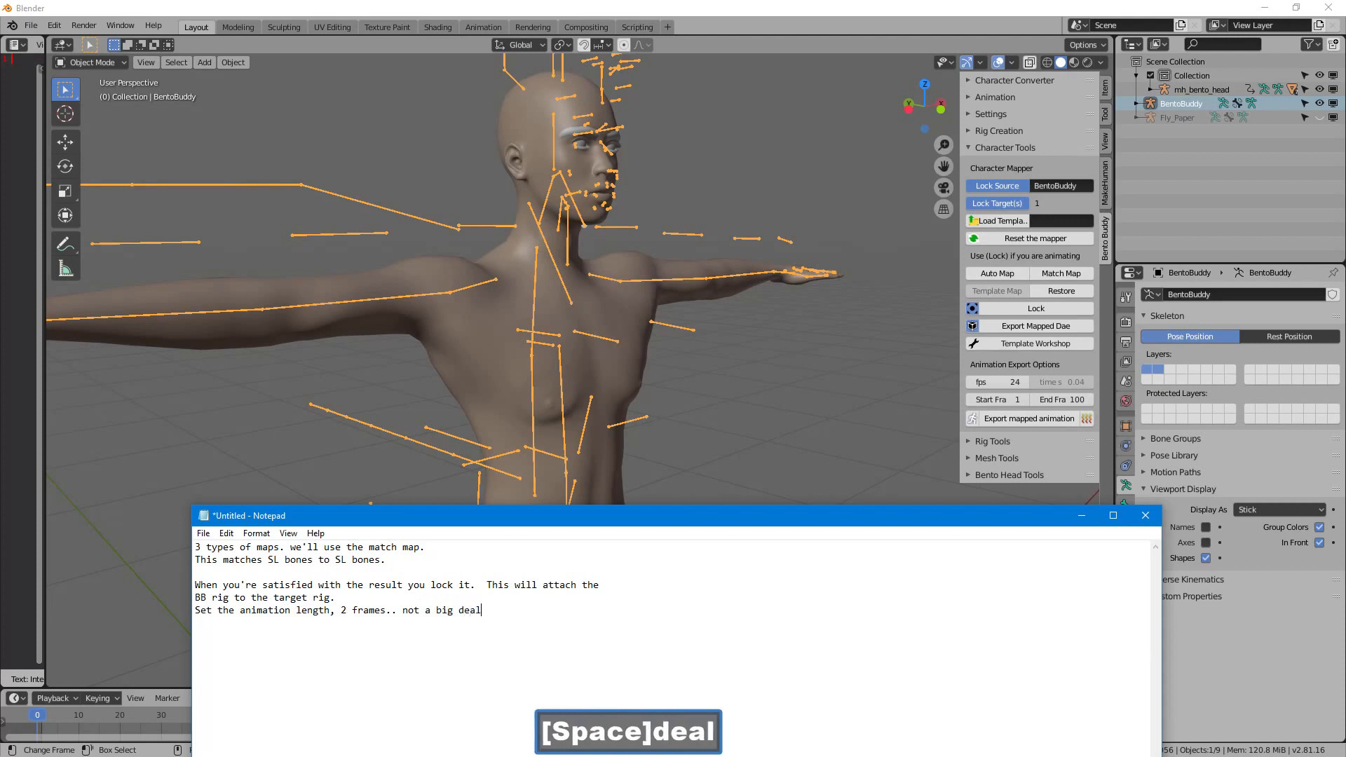
text( but it has to inc)
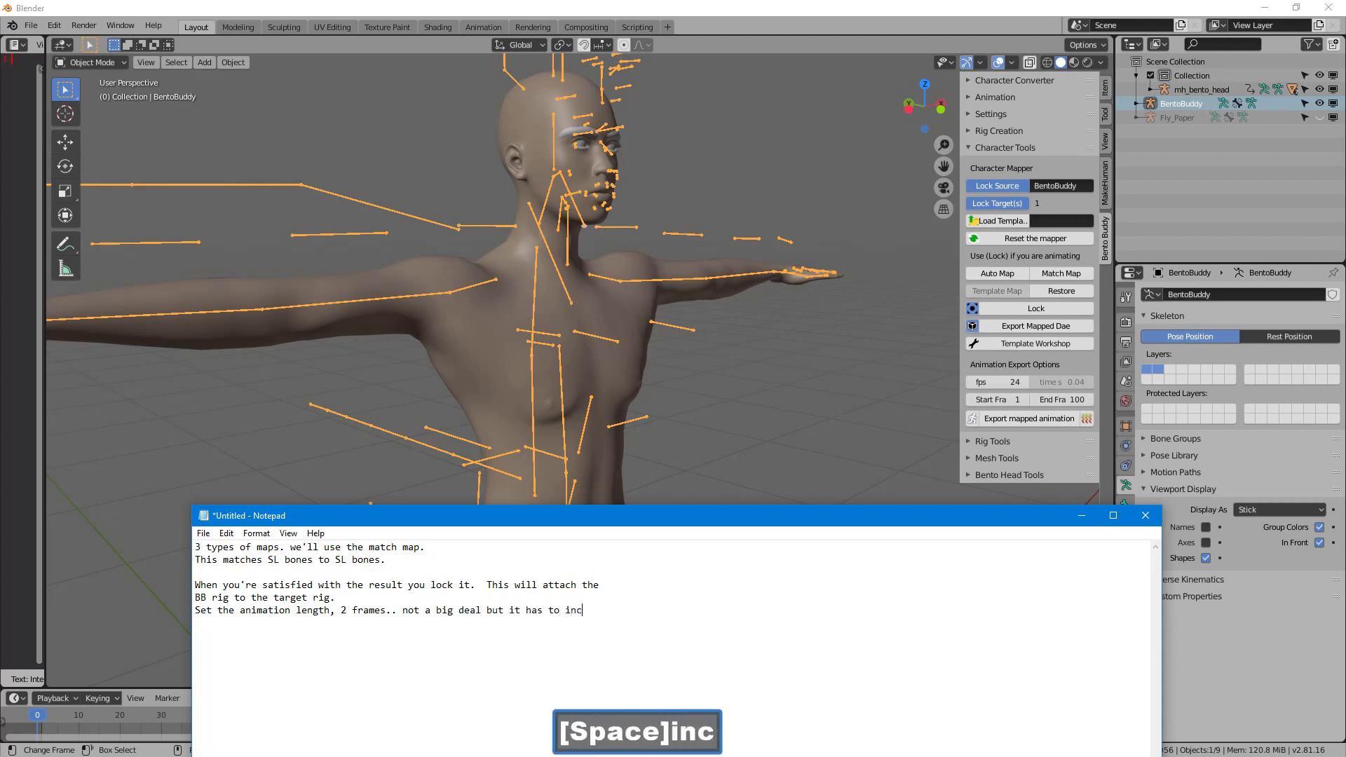
text(lude the entire )
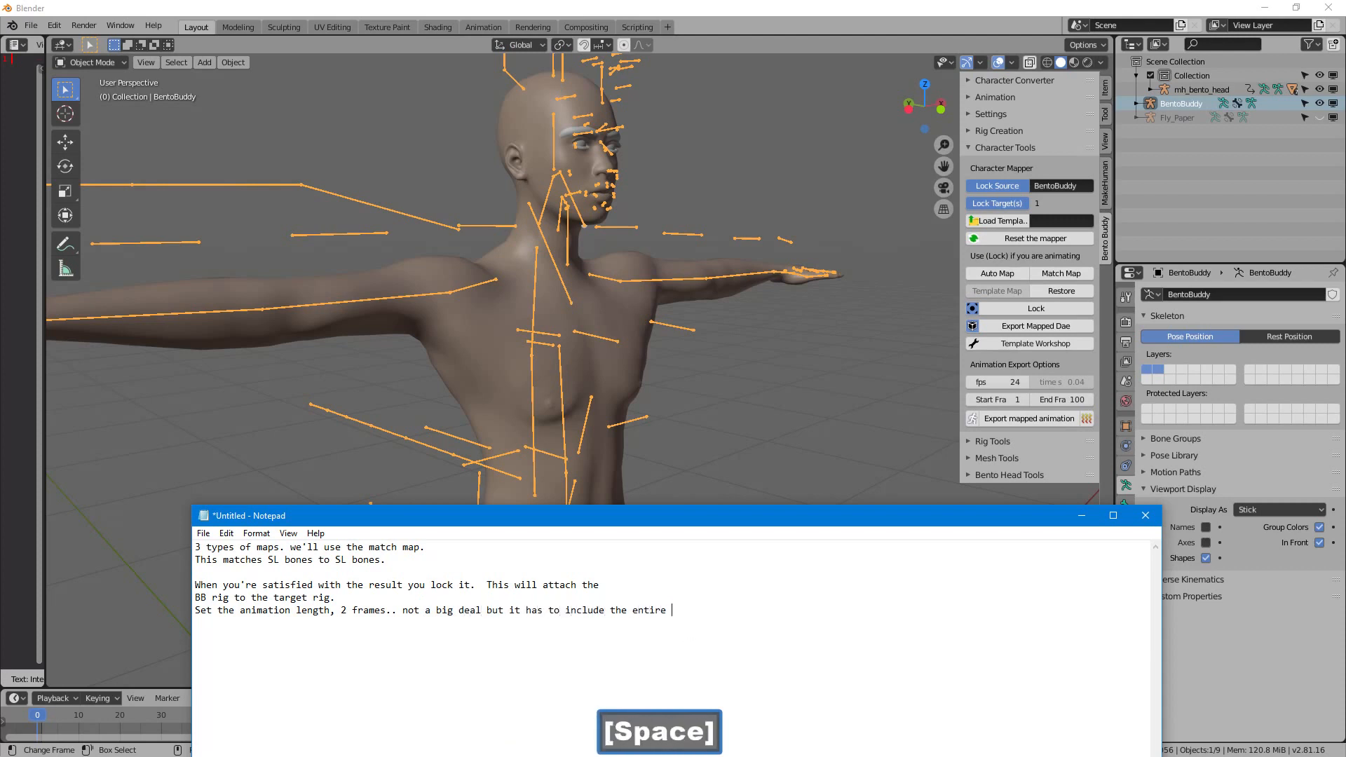
text(set, 2 frames.)
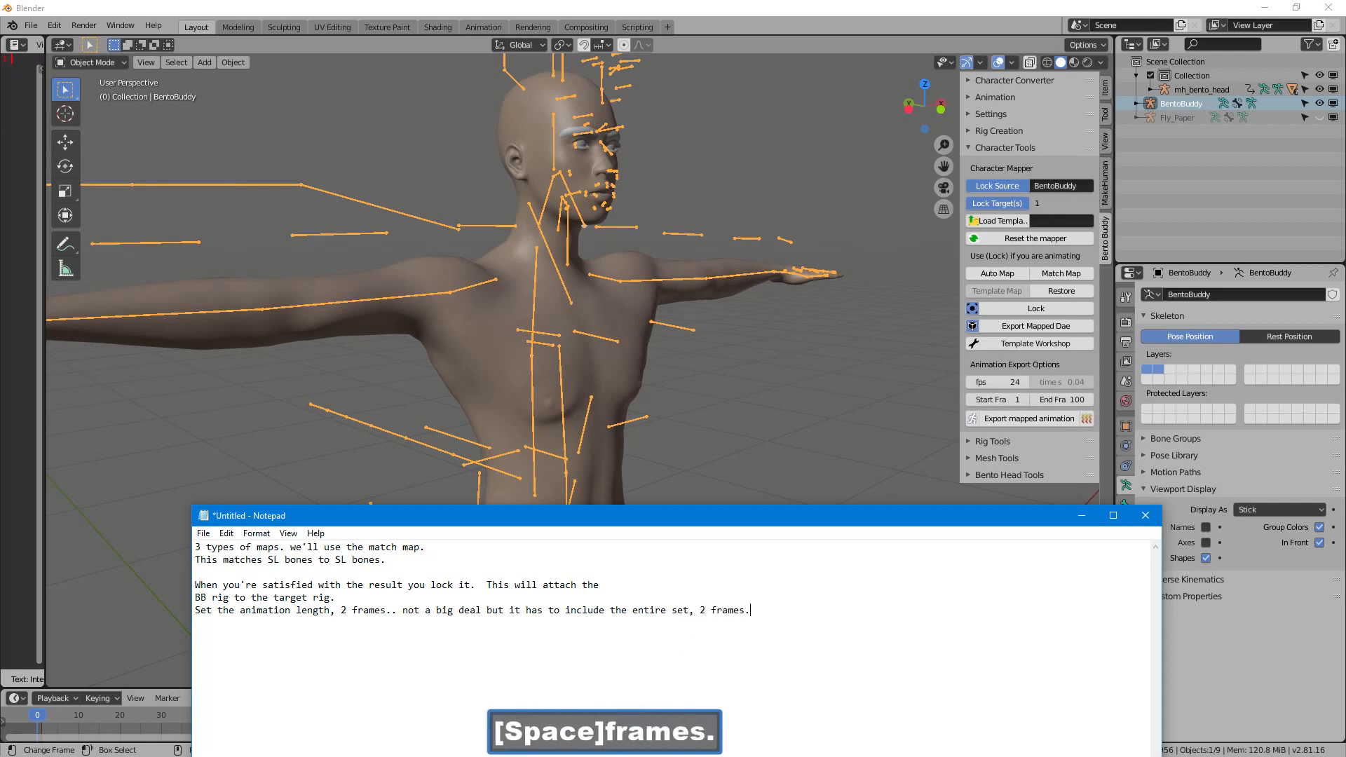
key(Return)
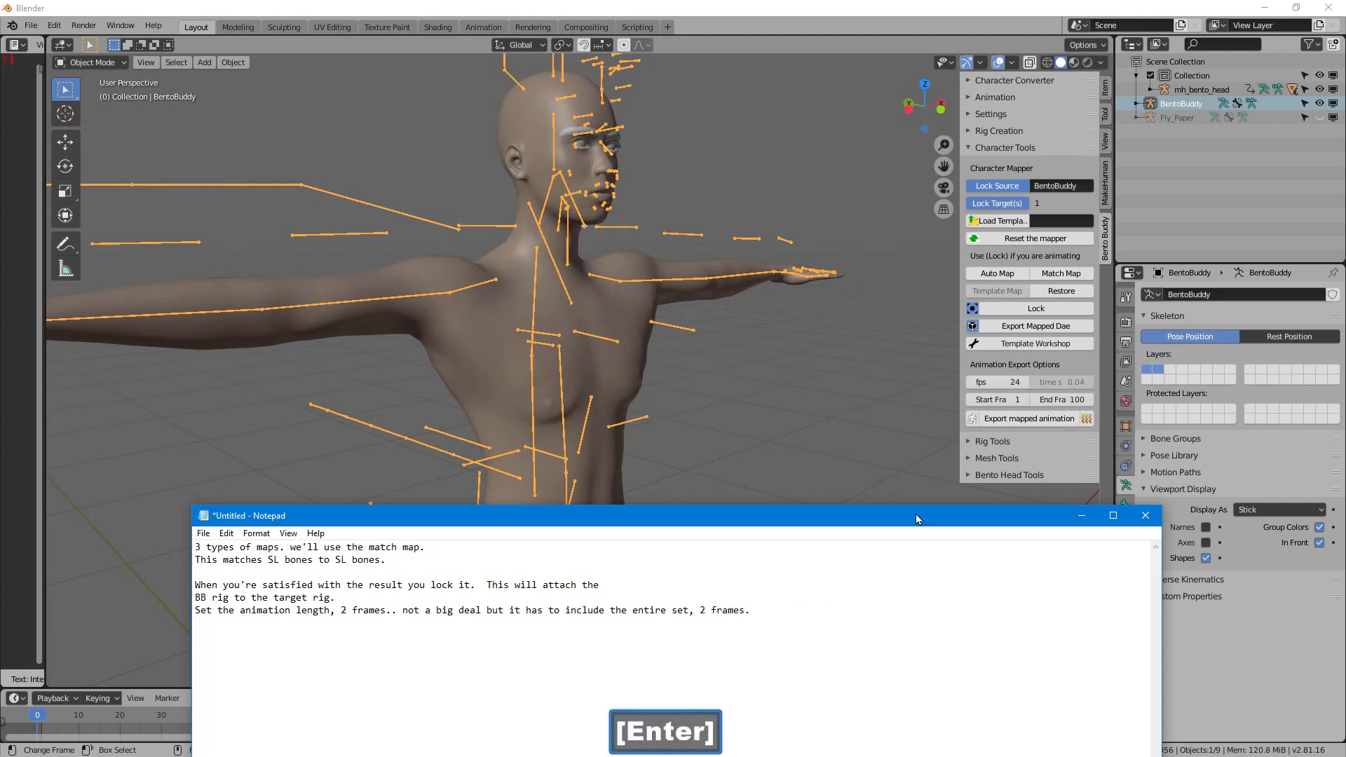
Step: Return to Blender and set the end frame of the mapped animation export to 2
click(1056, 403)
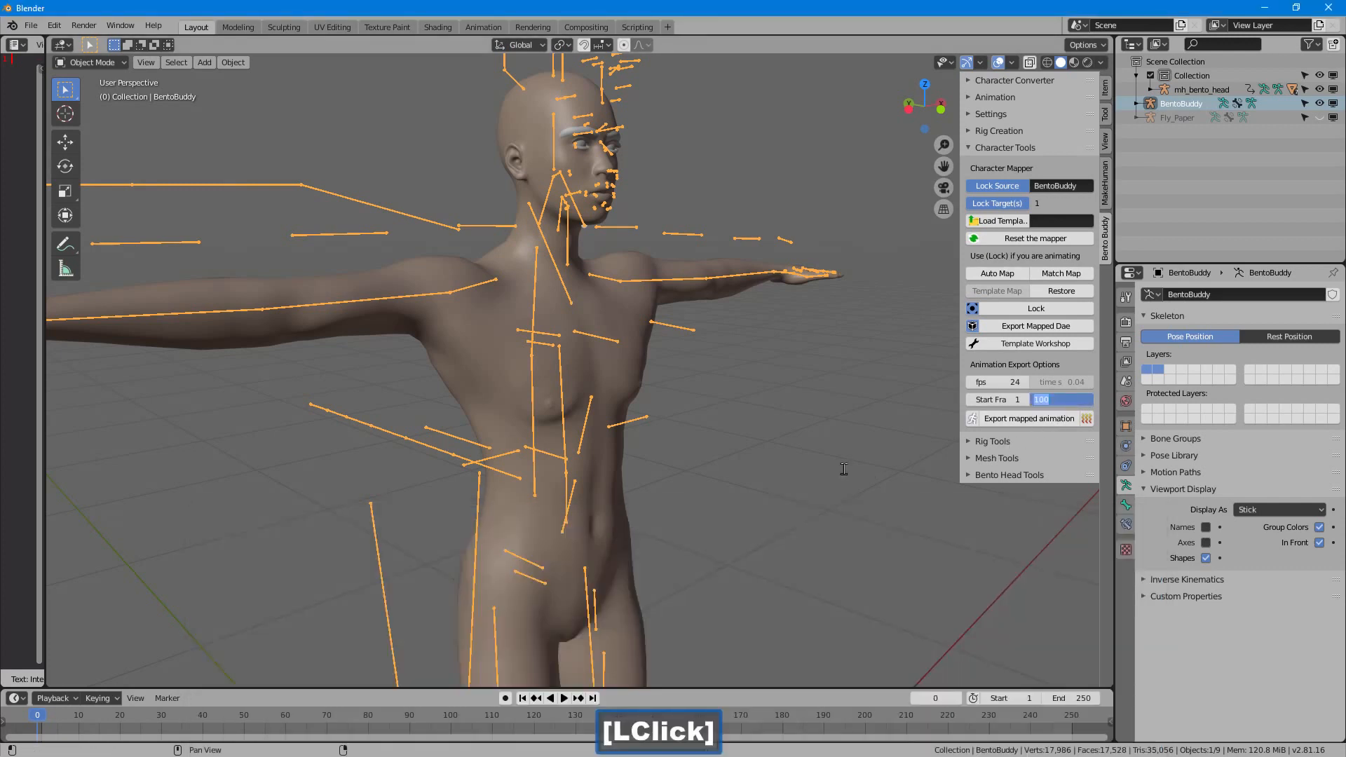
text(2)
key(Return)
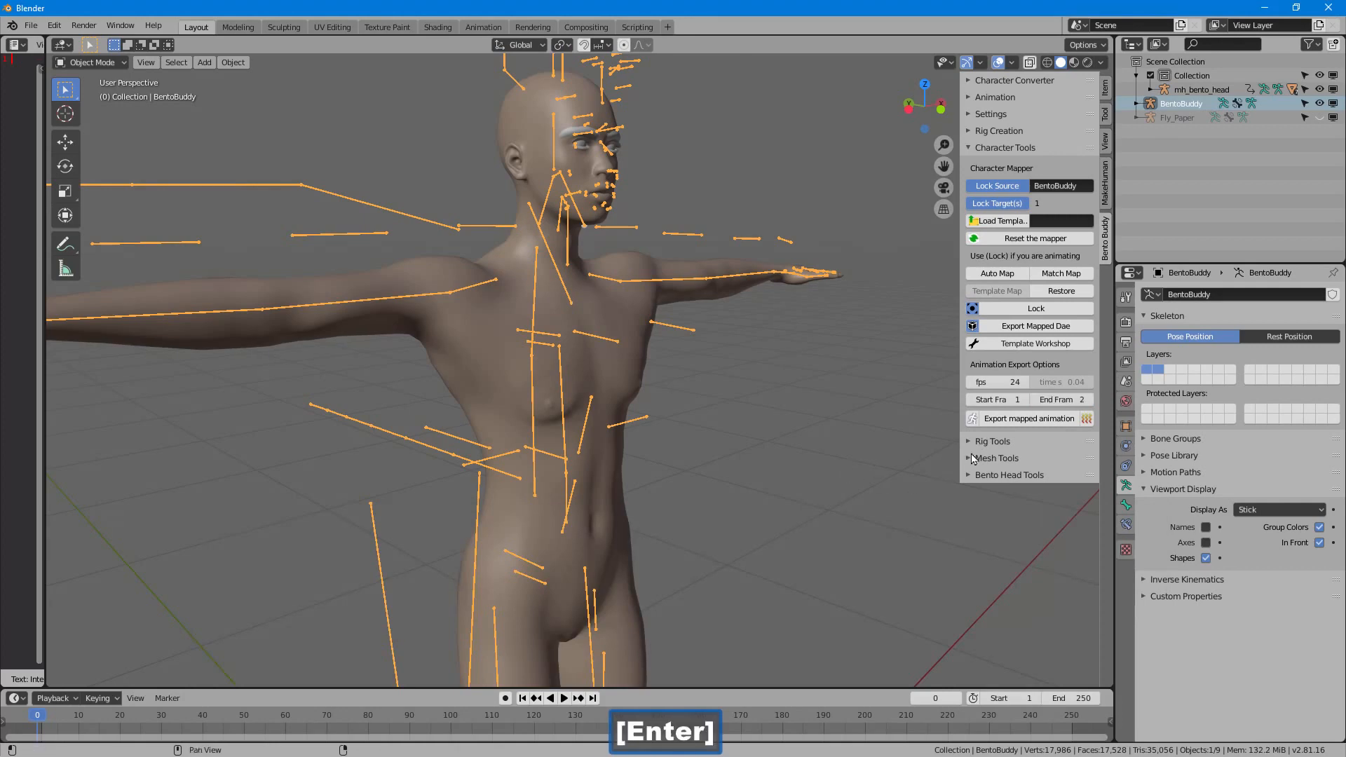
Step: Export the mapped animation to the Bento Buddy folder, overwriting head_deformer.bvh
click(1007, 419)
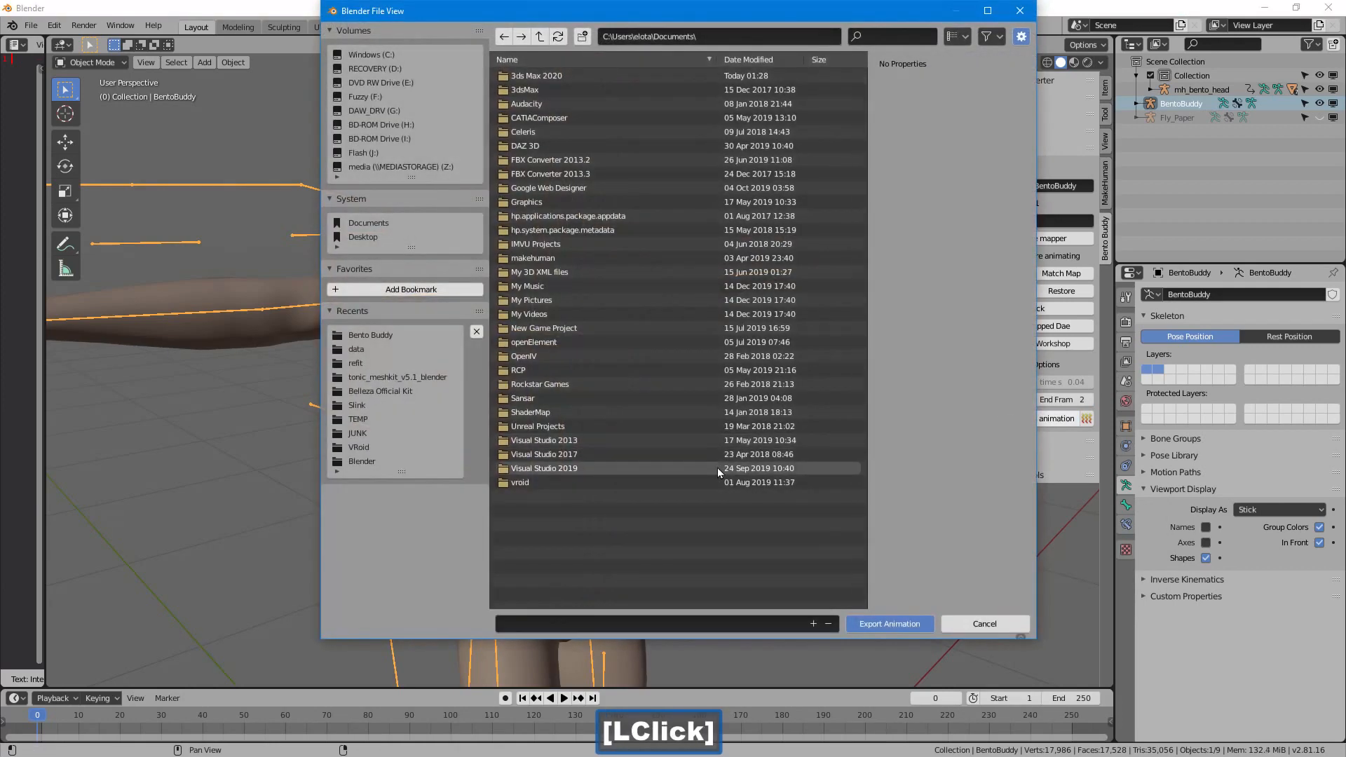
click(390, 336)
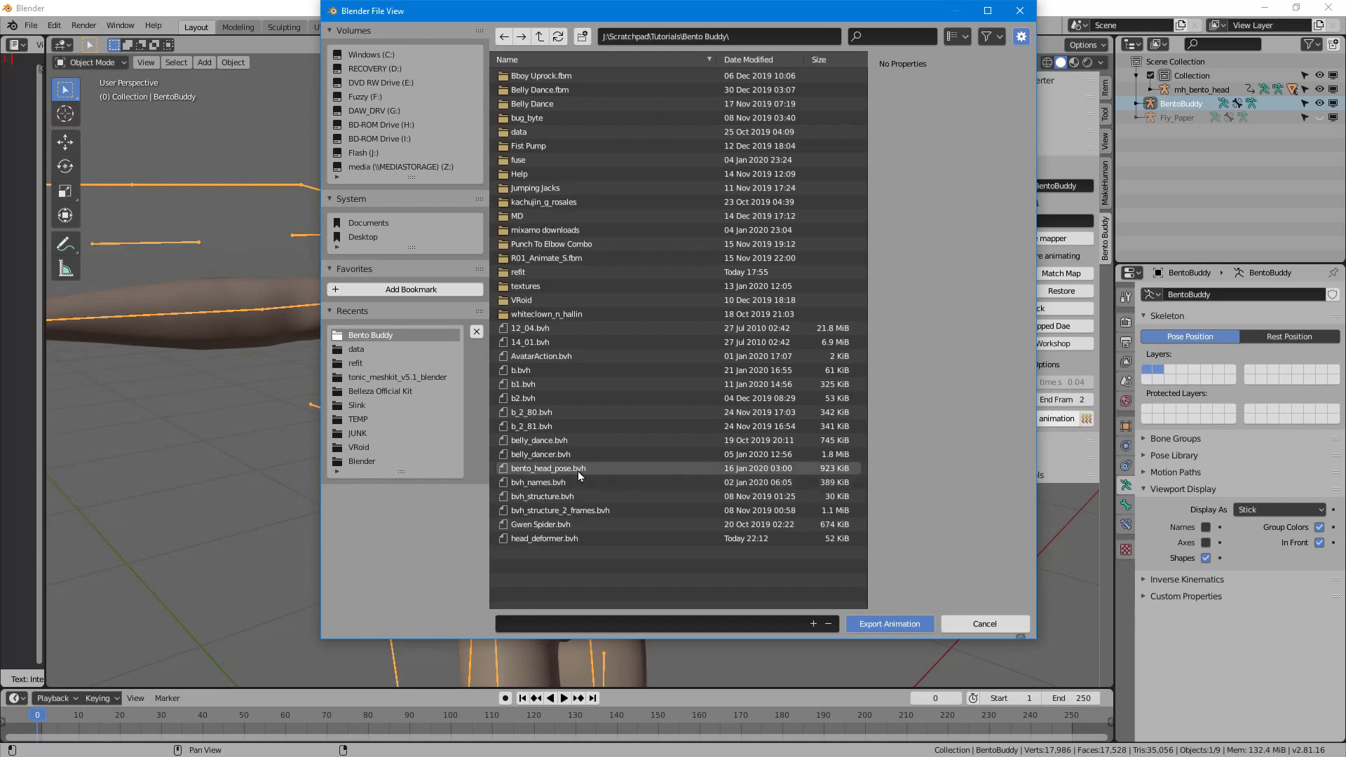
click(592, 538)
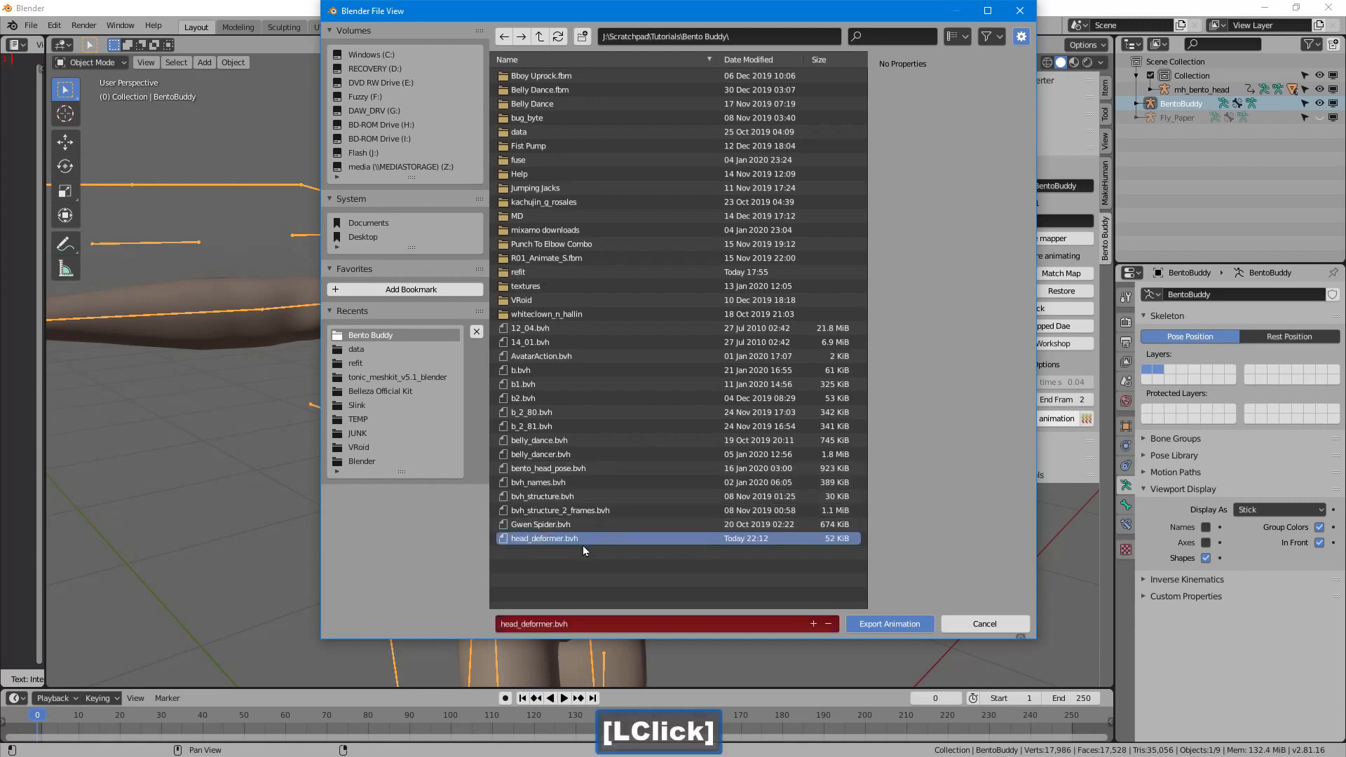
click(863, 626)
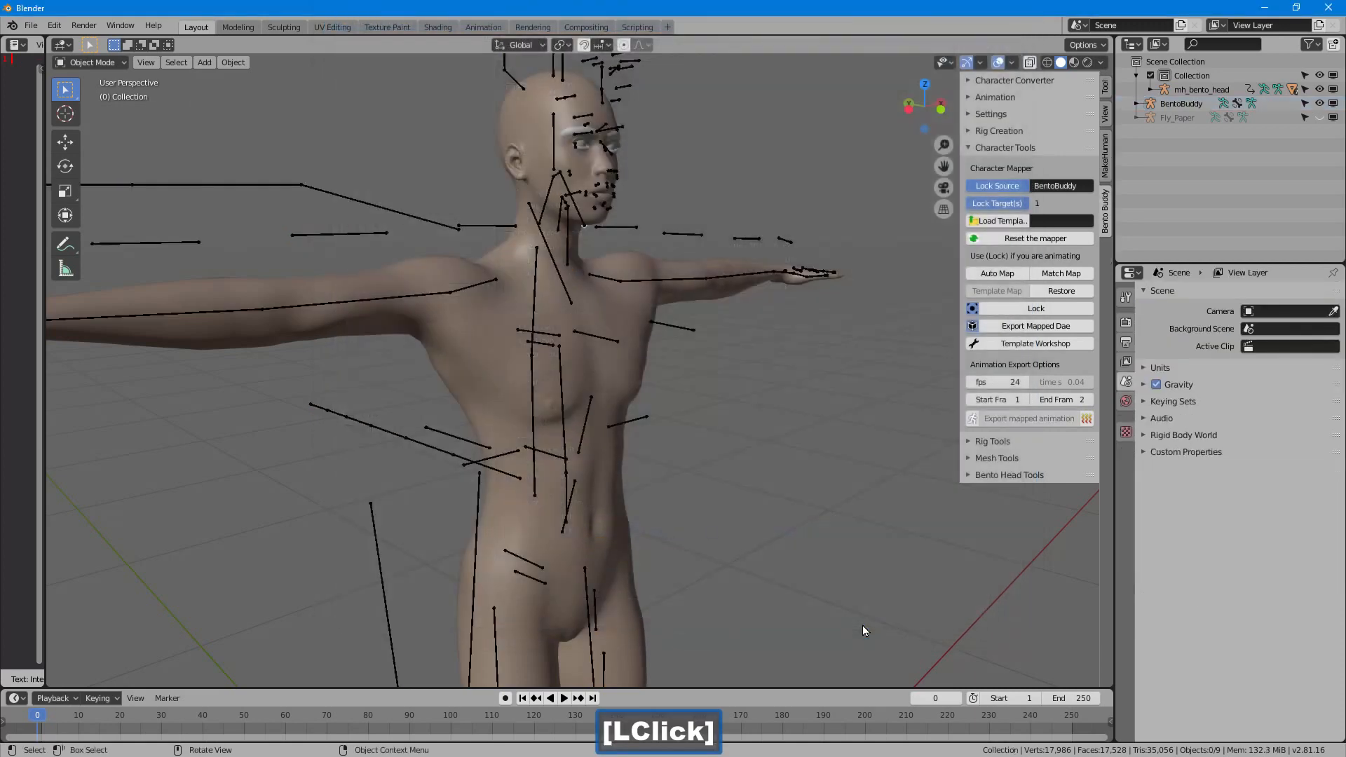
Step: Switch to Notepad and add the line "We're ready to fix the face" after a blank line
key(alt+Tab)
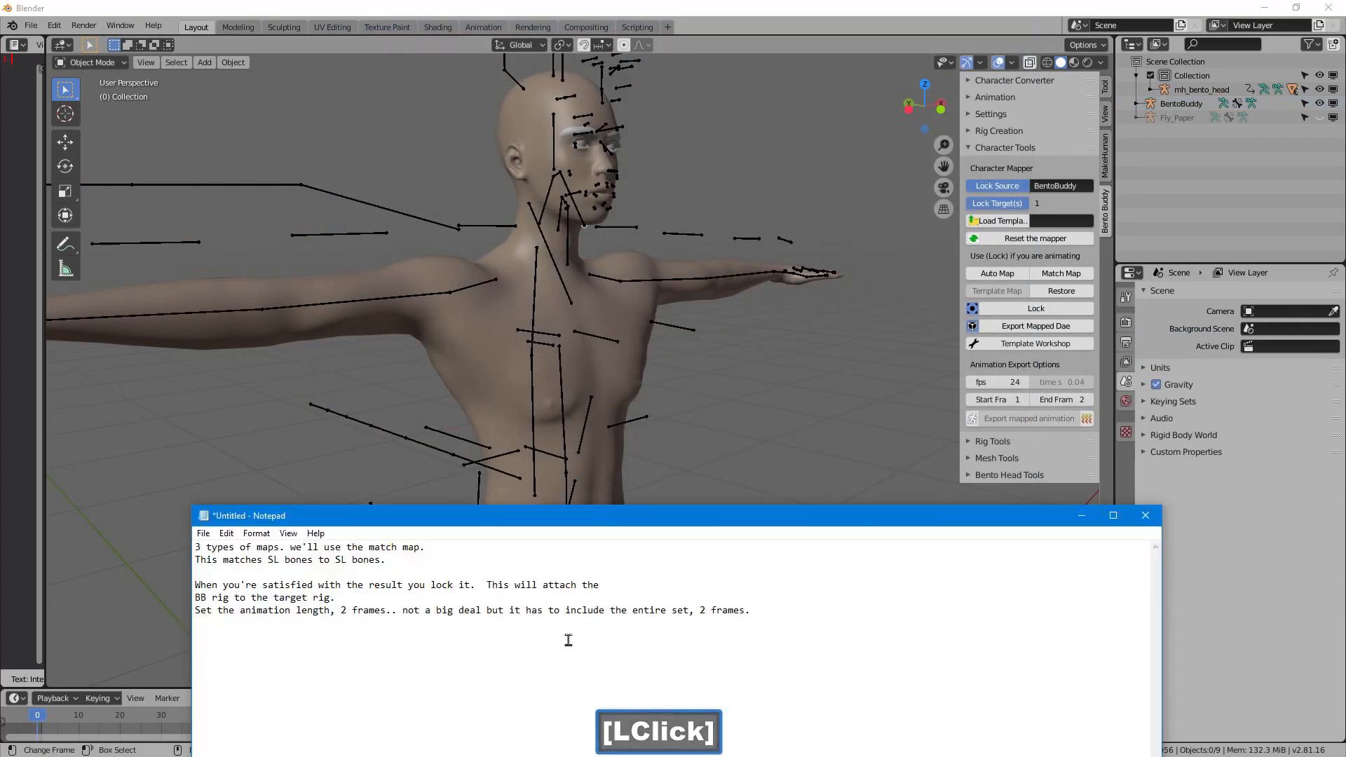
key(Return)
text(We're read)
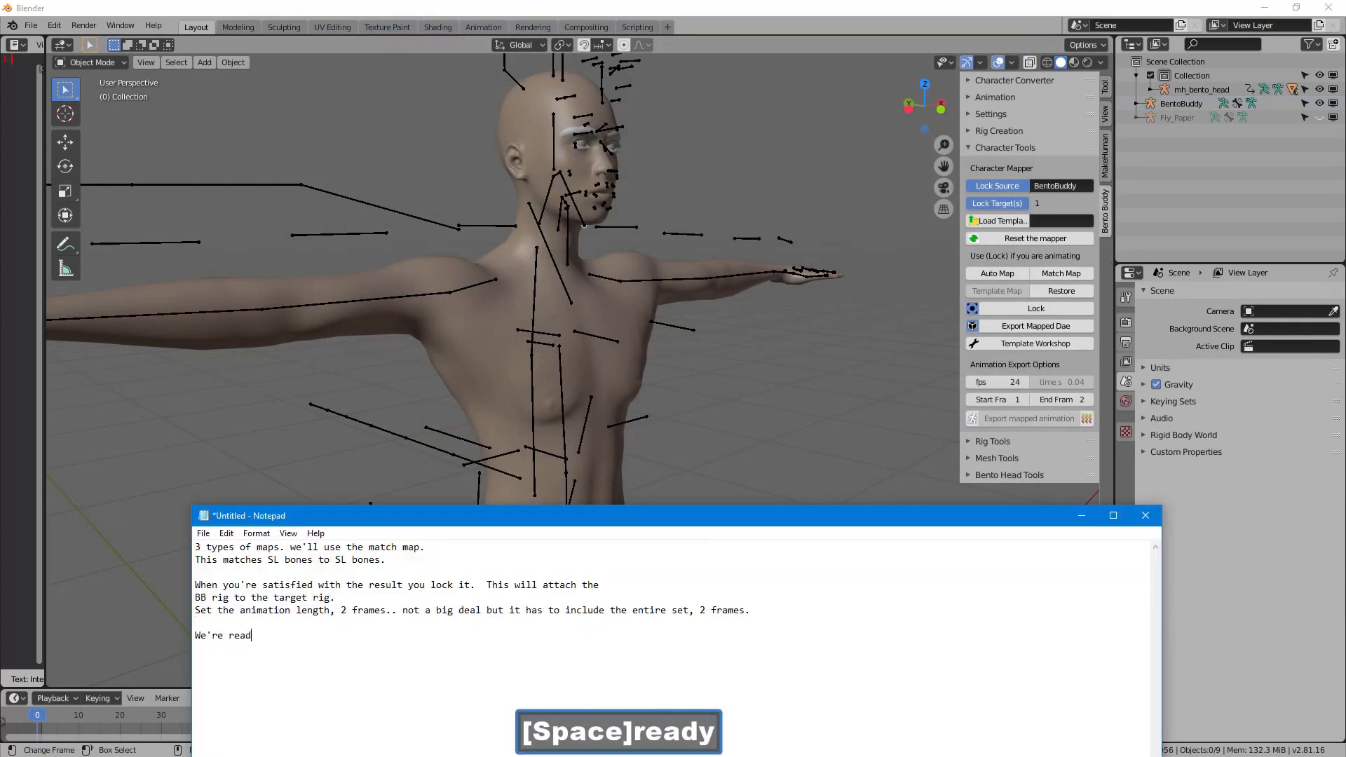
text(y to fix the fac)
text(e)
key(Return)
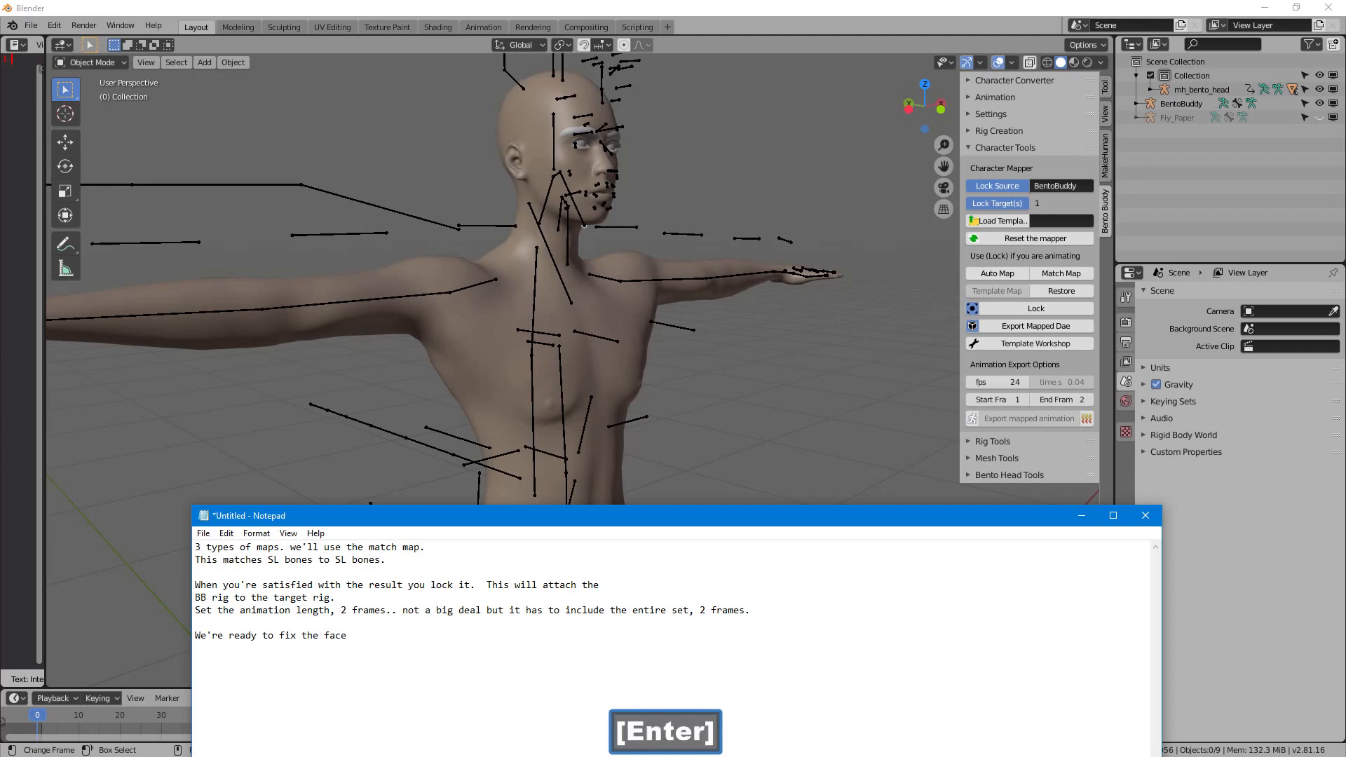
Step: Switch to Firestorm, load head_deformer.bvh for animation upload, and move its preview dialog clear of the avatar
click(325, 530)
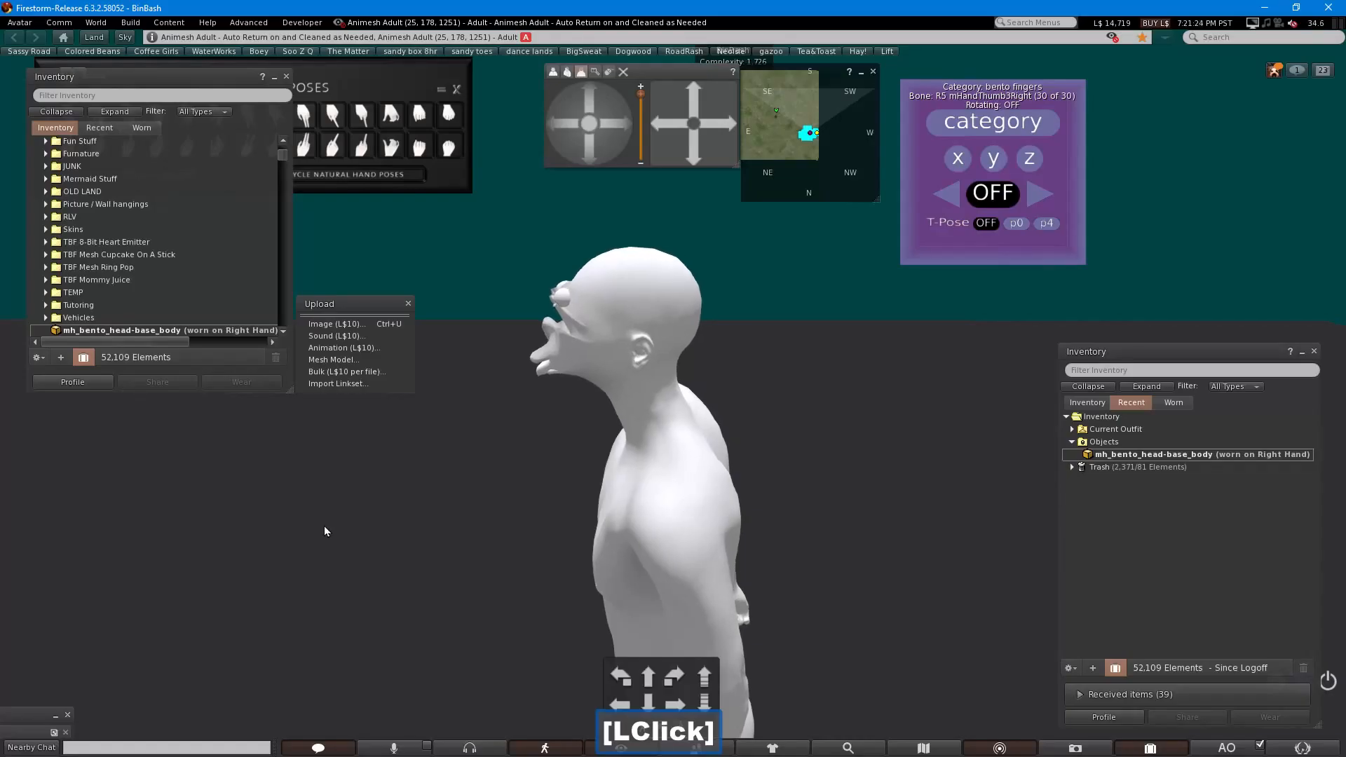
click(337, 348)
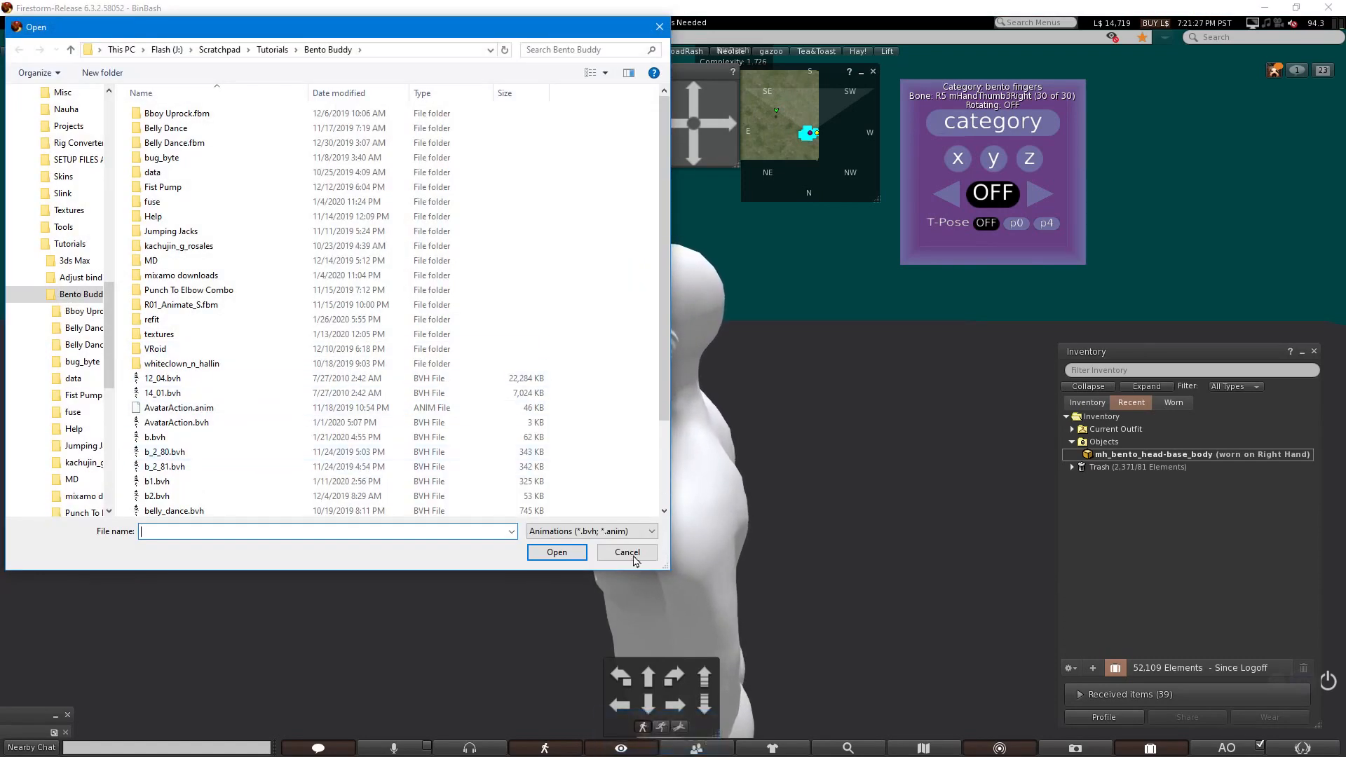
click(664, 466)
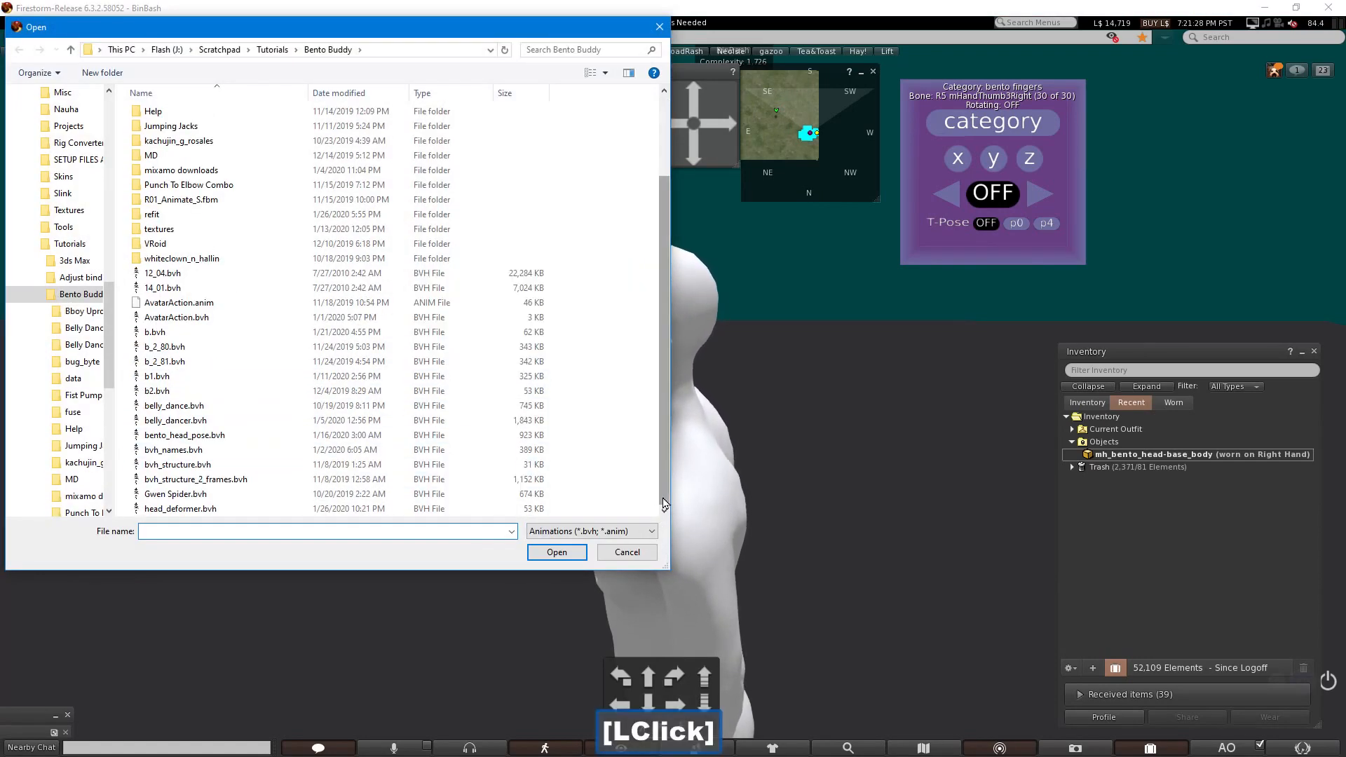
click(200, 510)
click(554, 552)
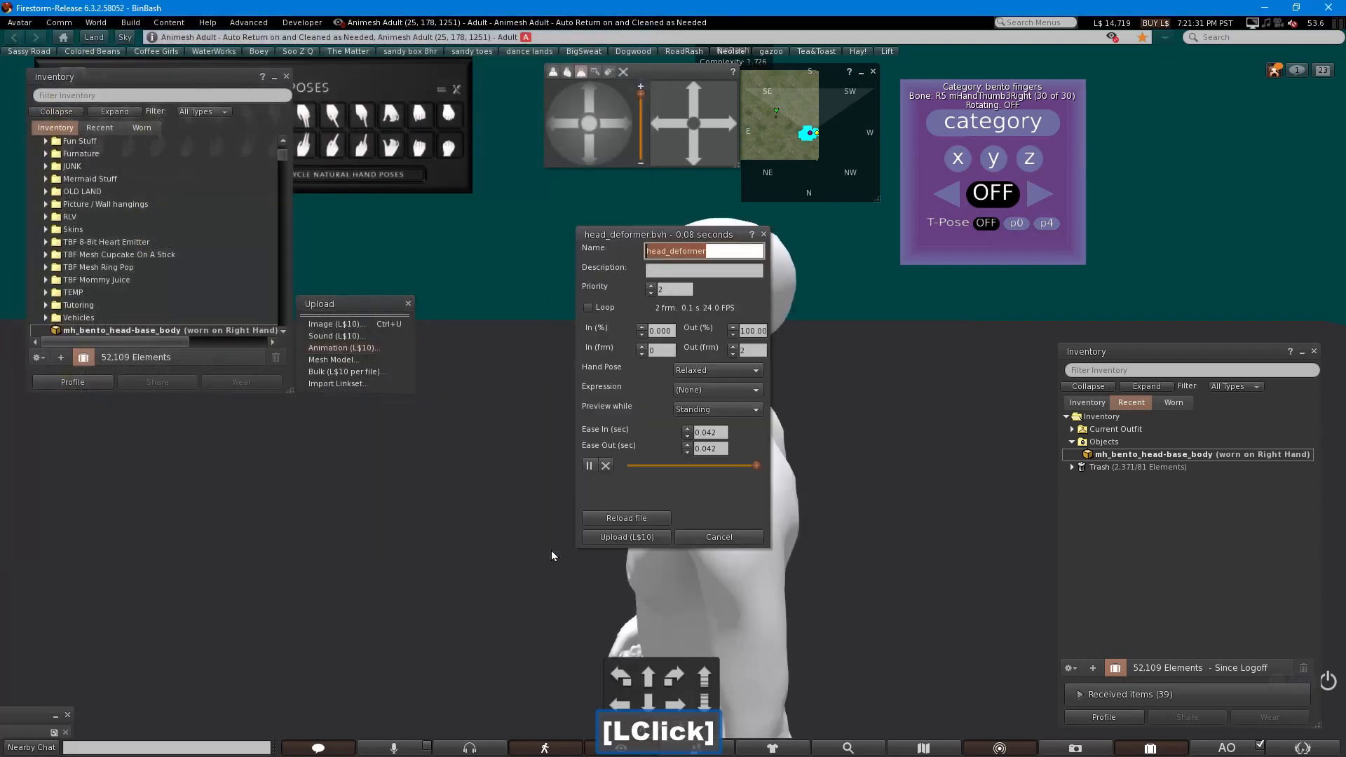
drag(630, 237, 897, 209)
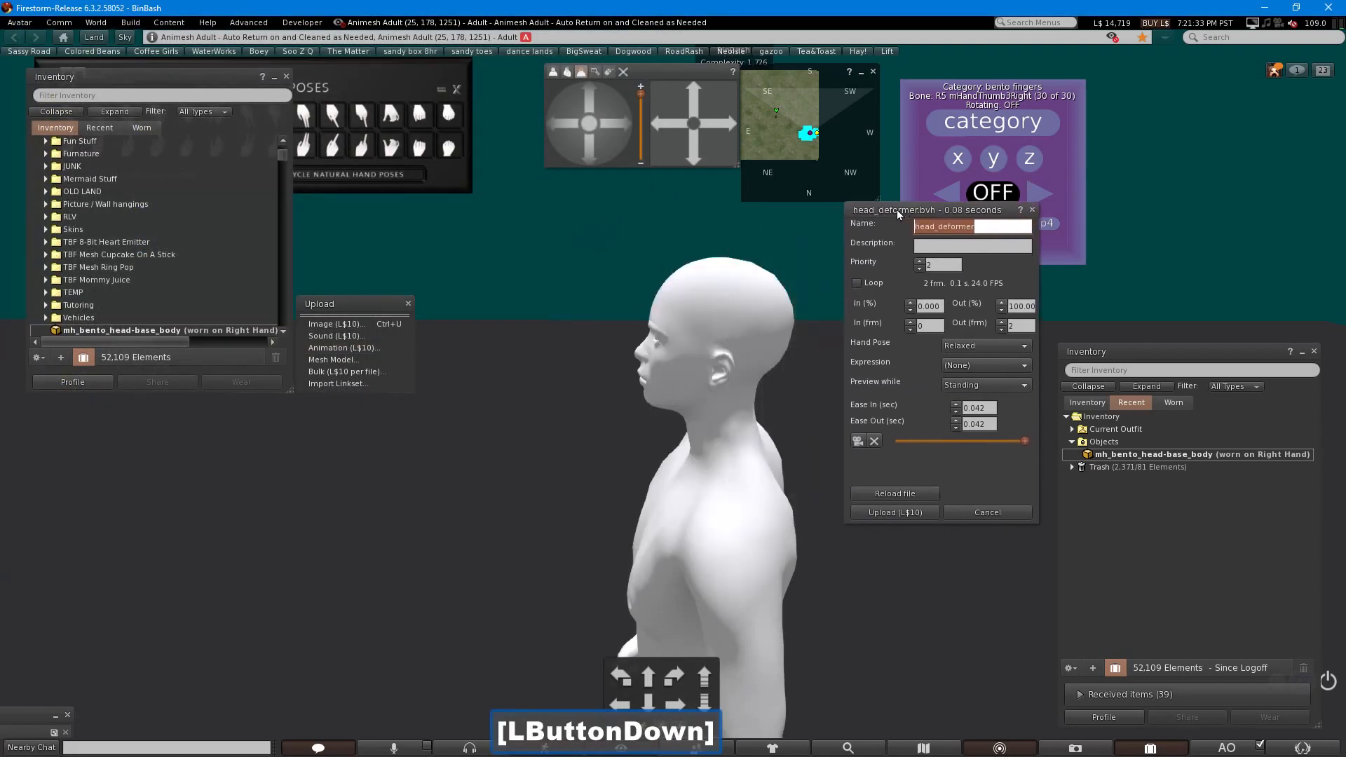
alt+drag(649, 566, 479, 575)
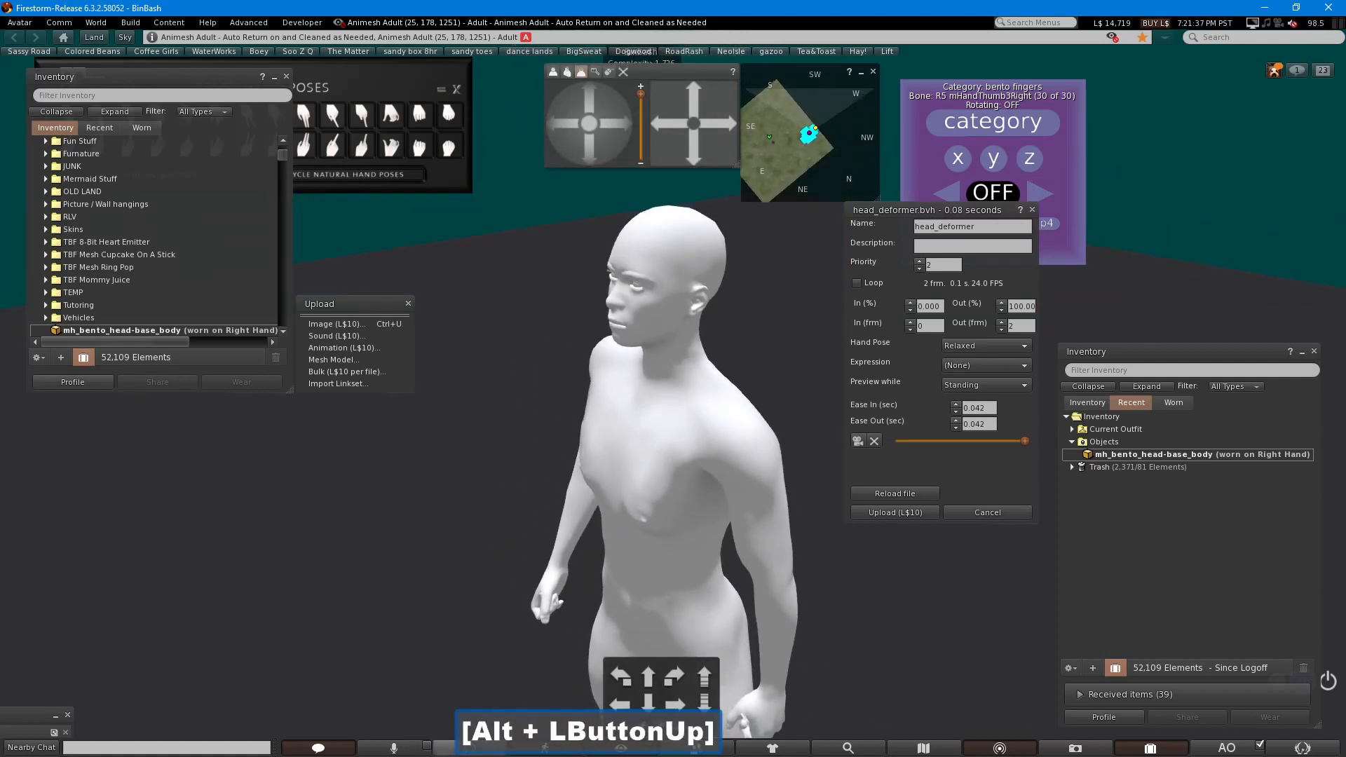
Step: In Notepad, add "It shows it on upload as a preview, so you can see if it works before uploading it. IT works \o/"
key(alt+Tab)
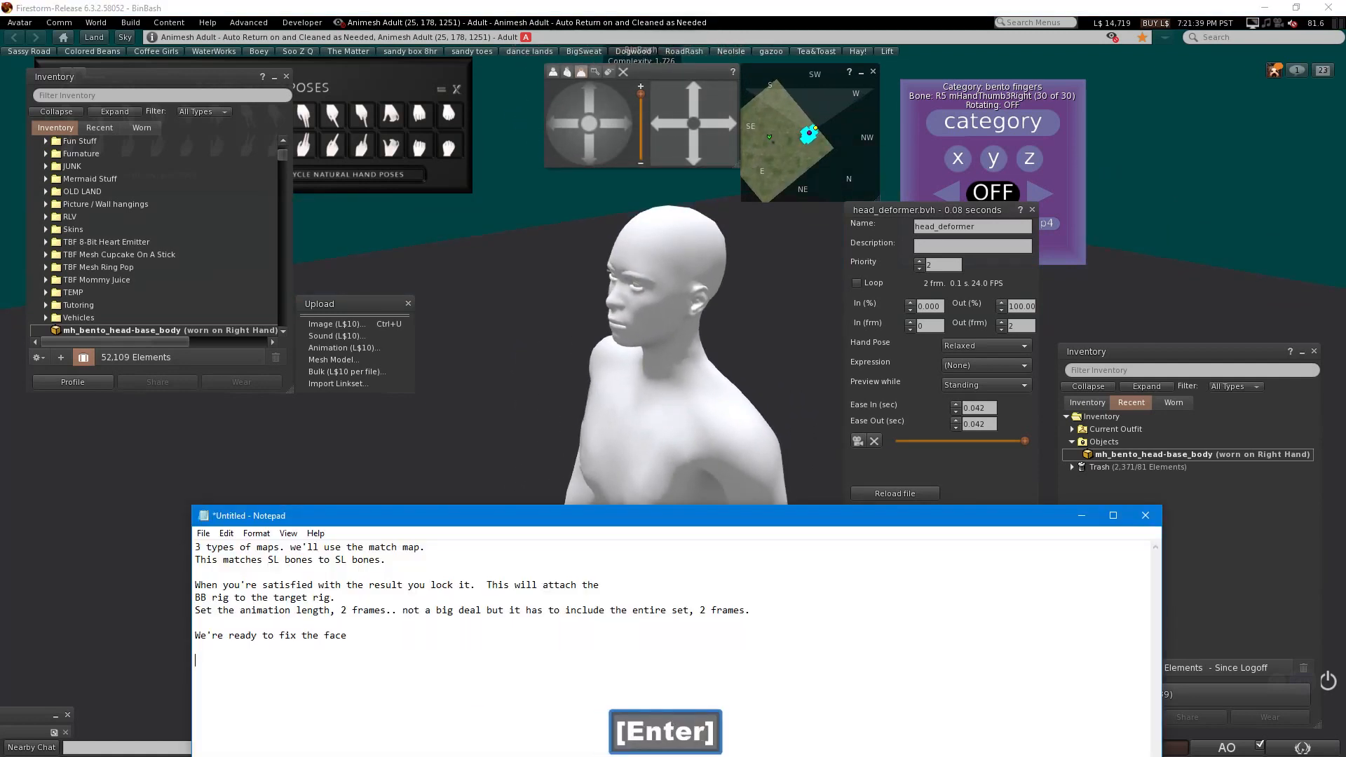
text(It shows it on)
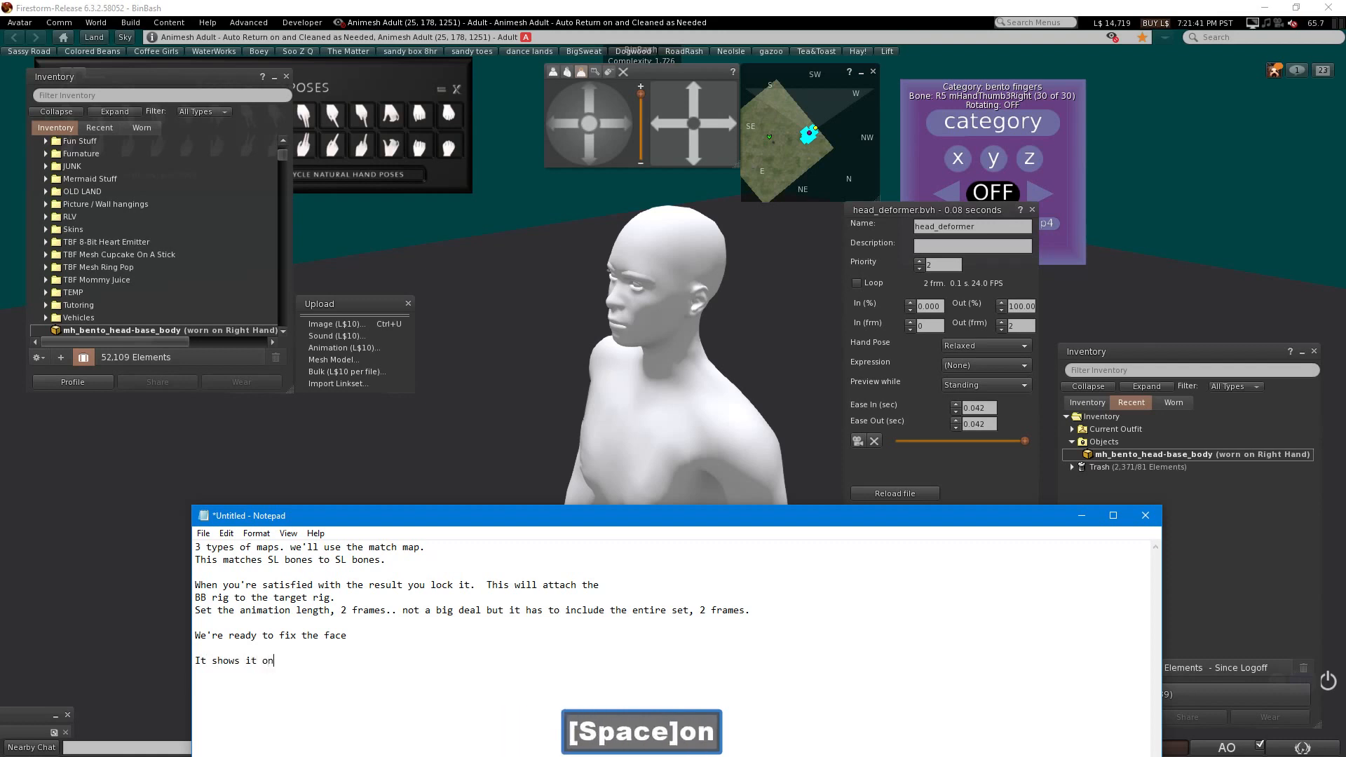
text( upload as a )
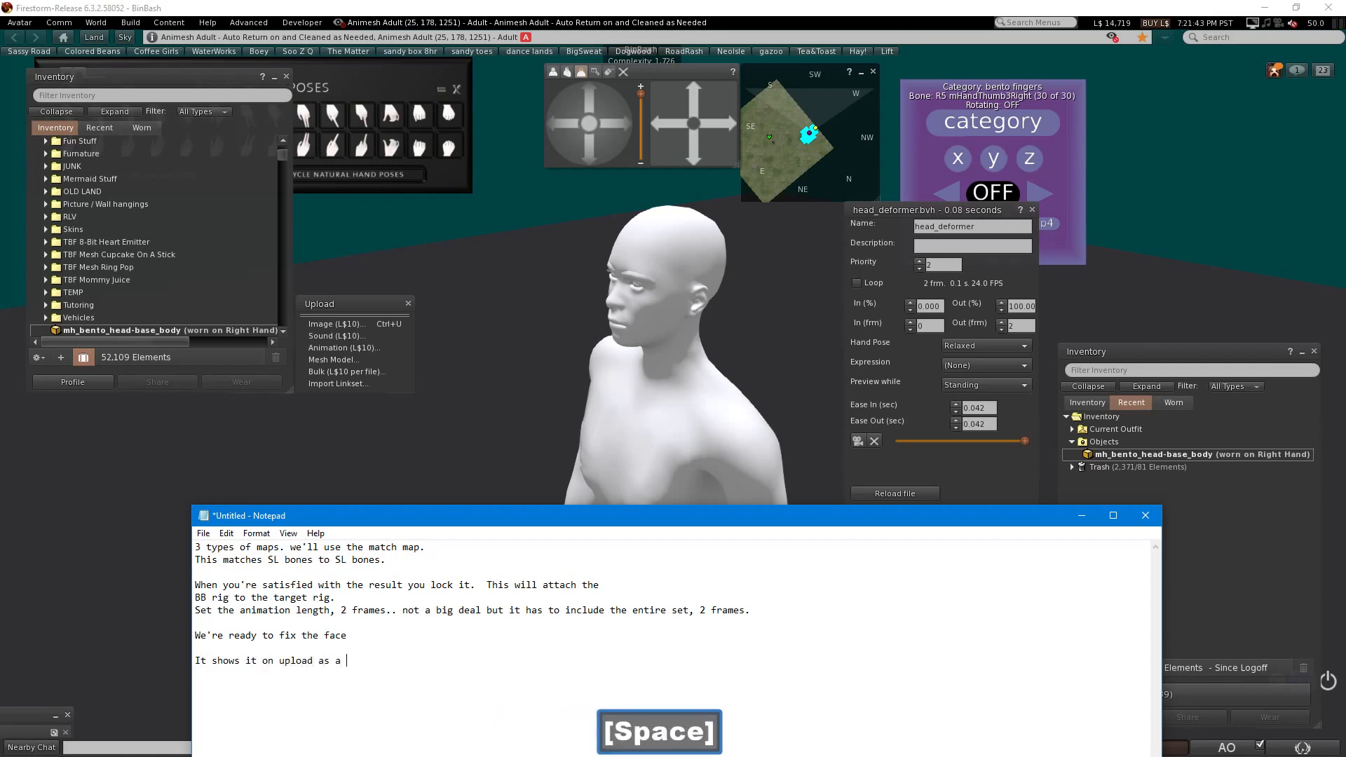
text(preview, so yo)
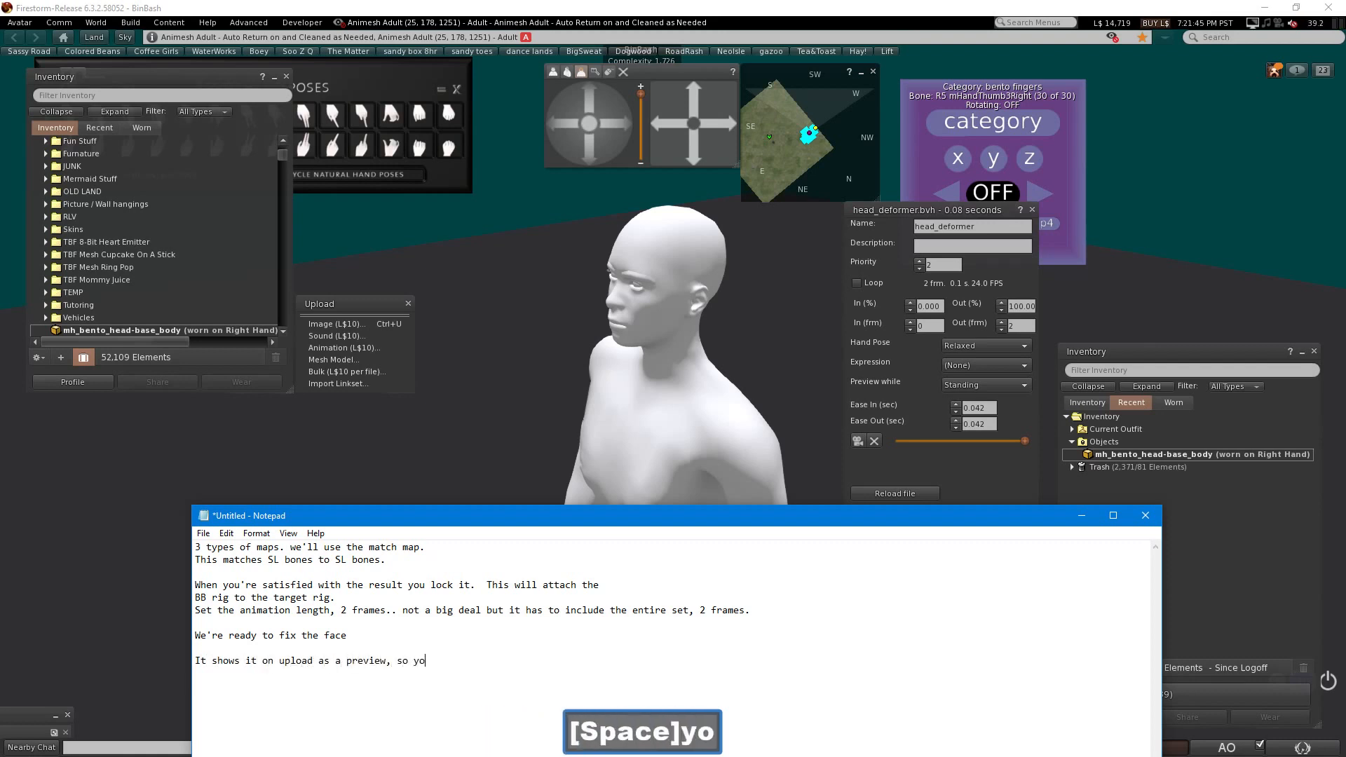
text(u can see if it works)
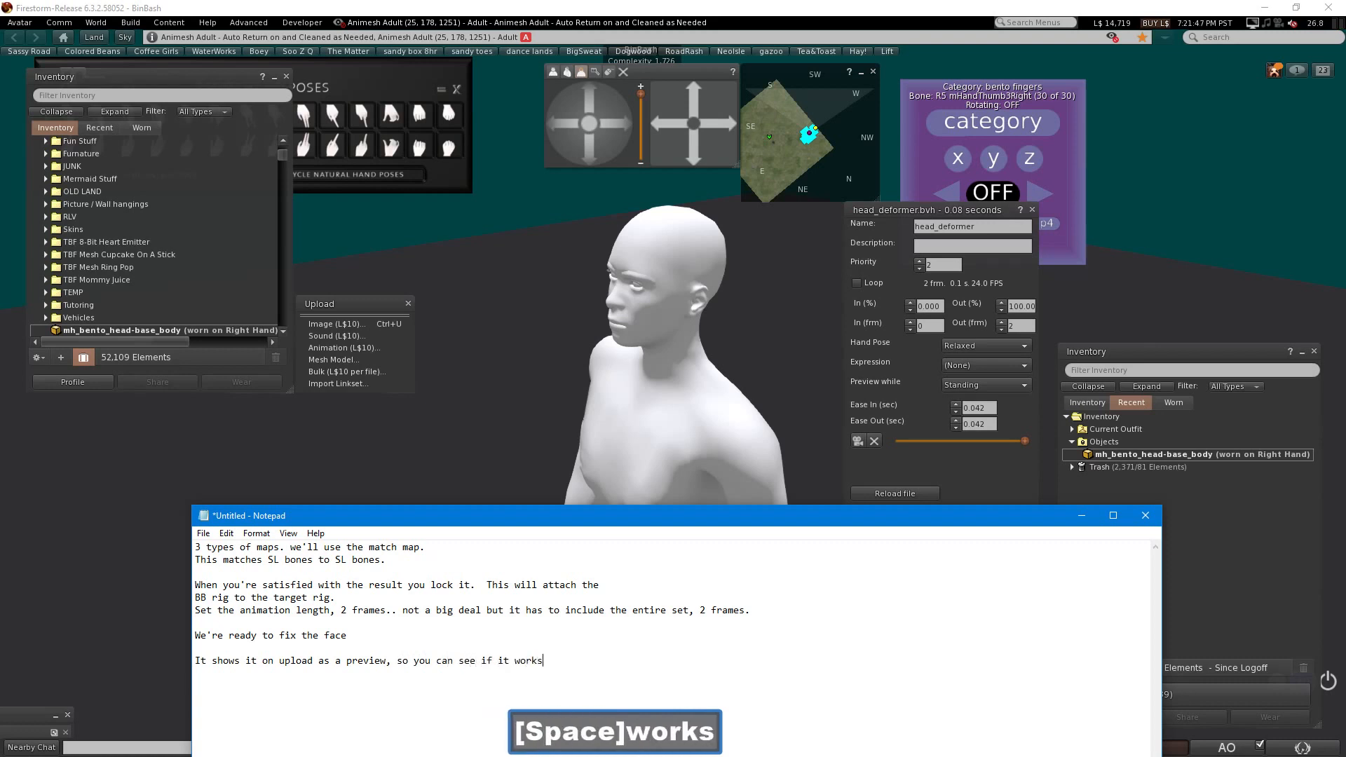
text( before uploading )
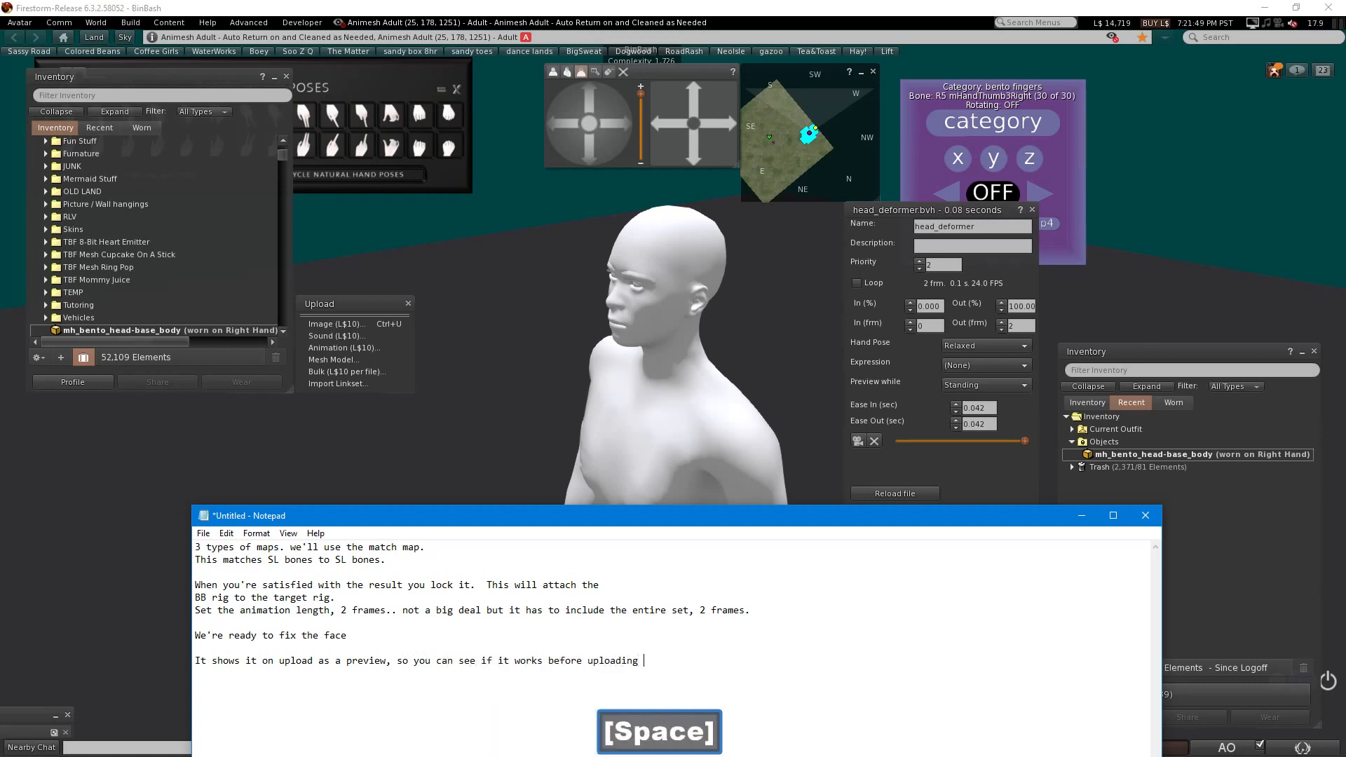
text(it. IT works)
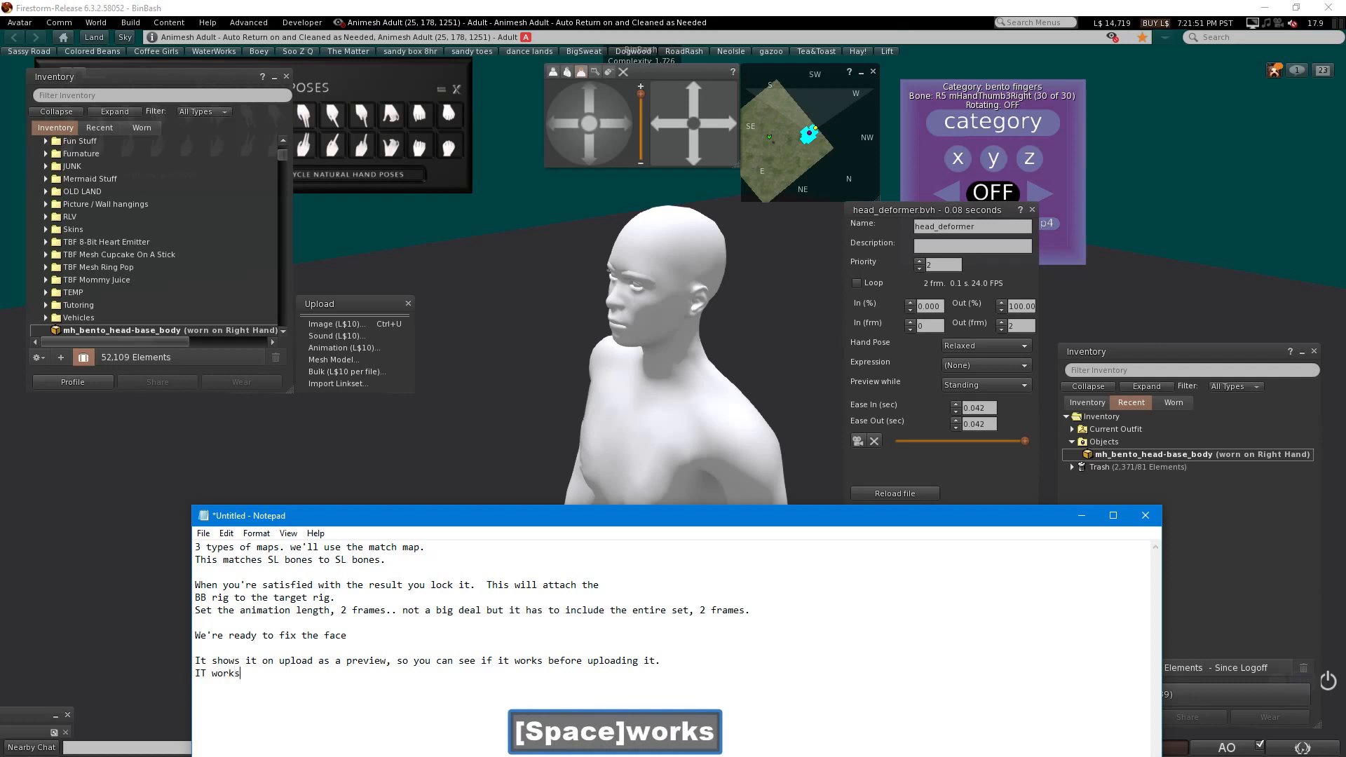
text( \o/)
key(Return)
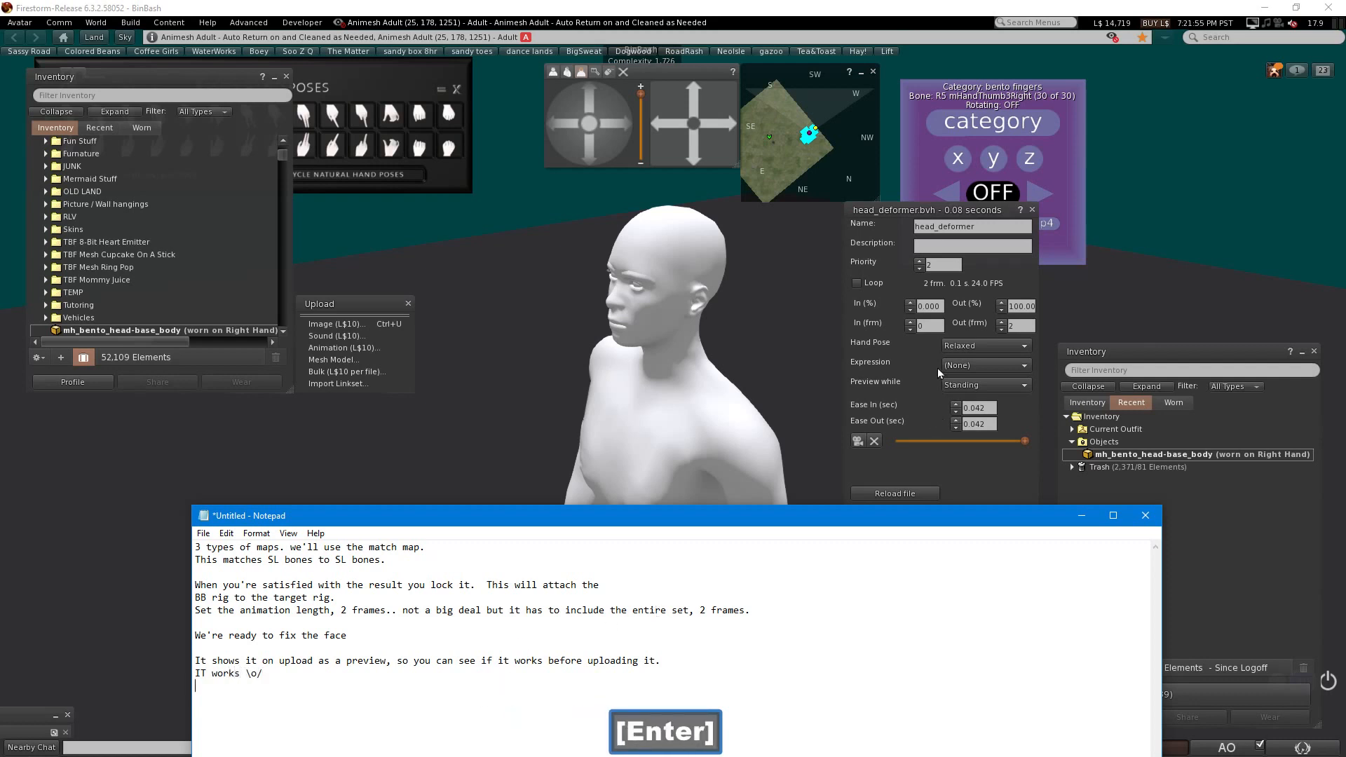
Step: Back in Firestorm, enable looping with the In frame set to 1 and upload the head_deformer animation
click(945, 224)
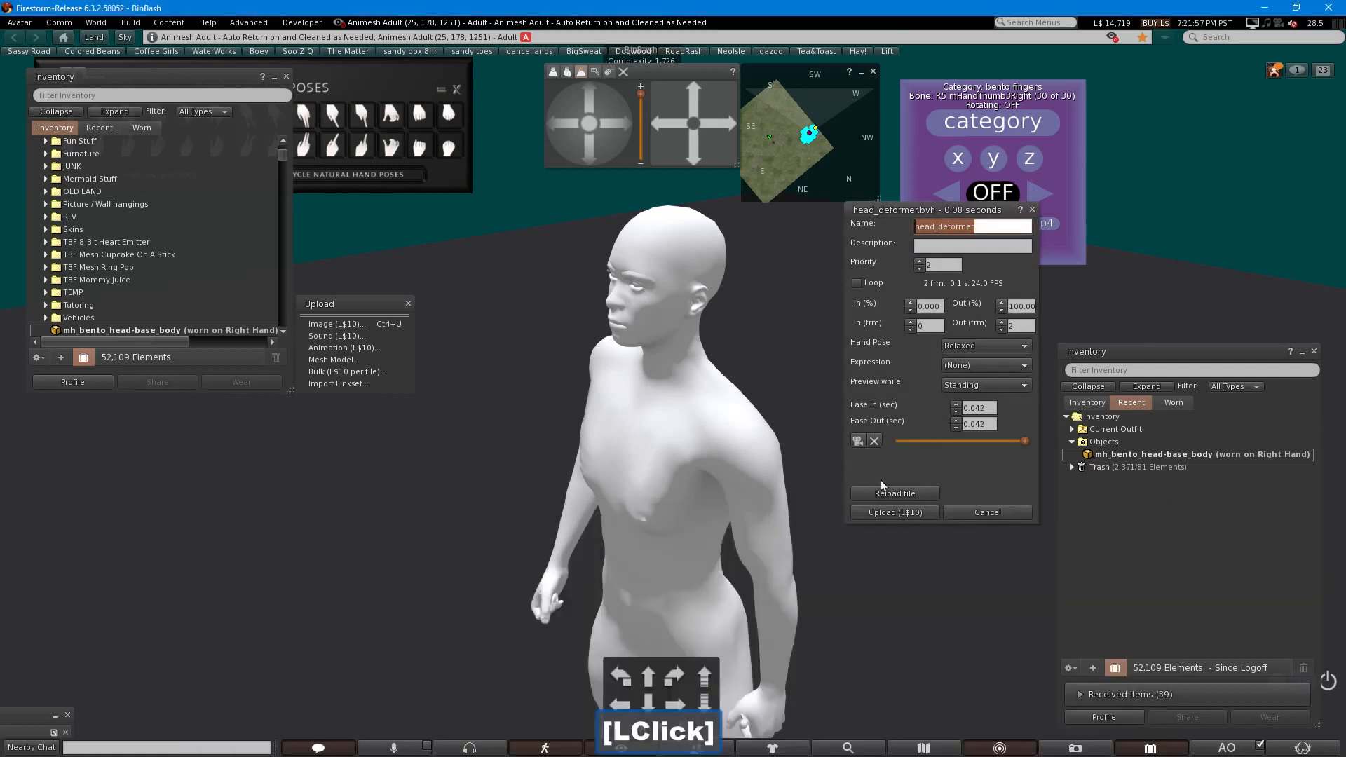
click(911, 324)
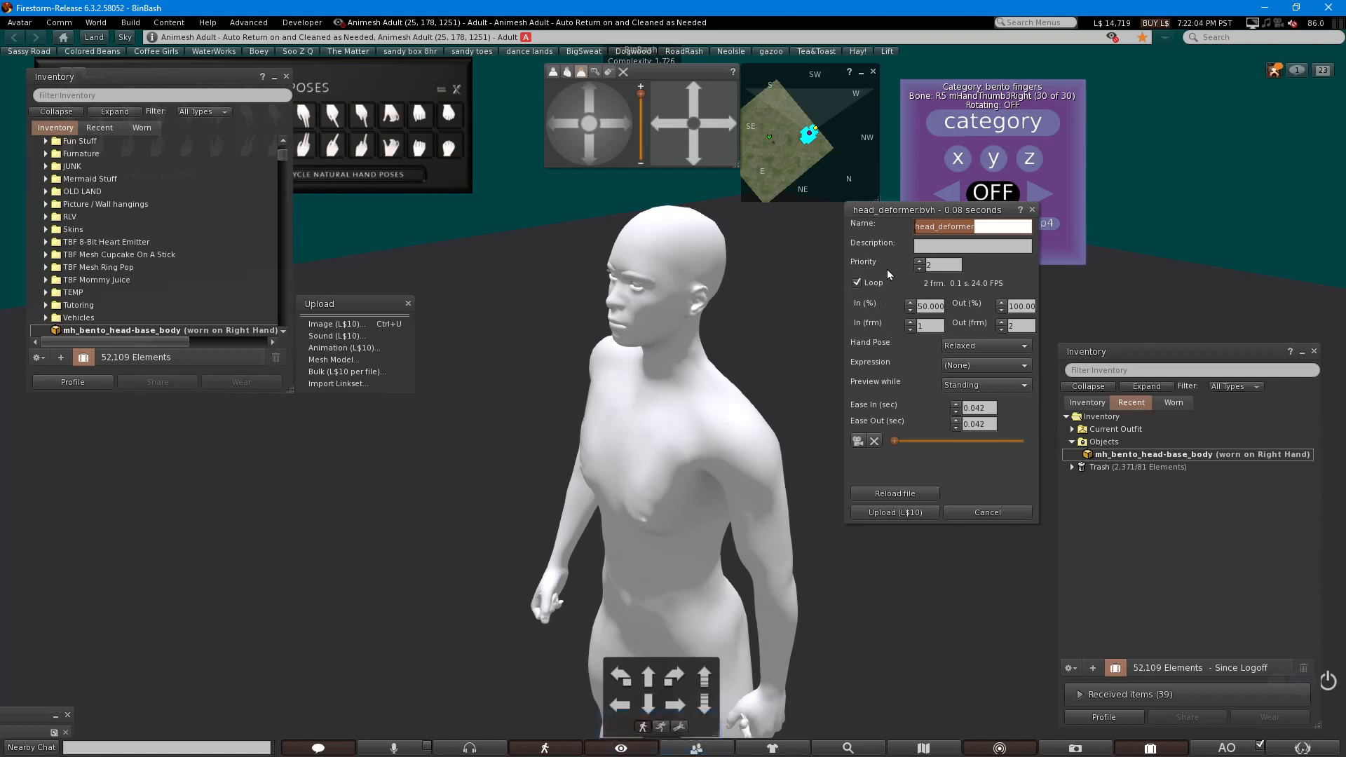
click(887, 514)
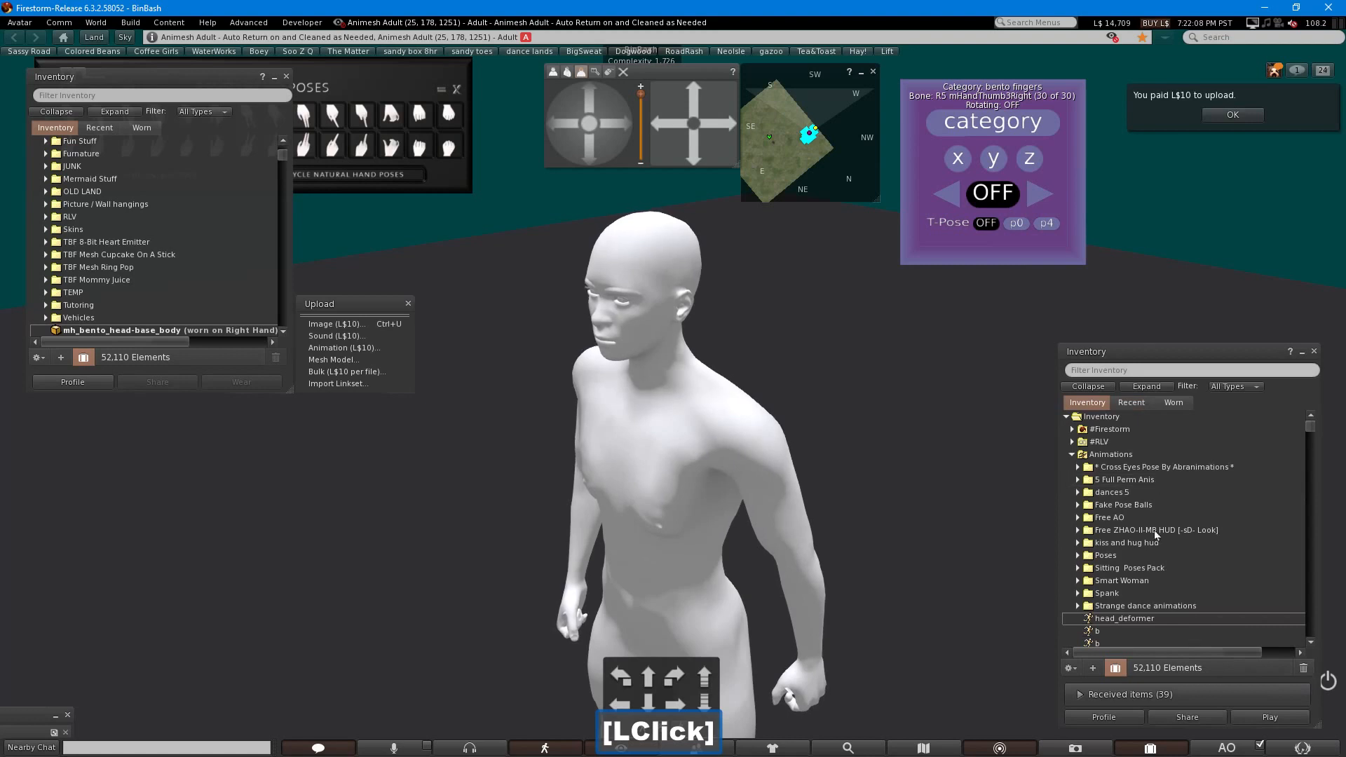
Step: Open head_deformer from the inventory, play it inworld, and view the avatar's corrected face from the front
double_click(1134, 618)
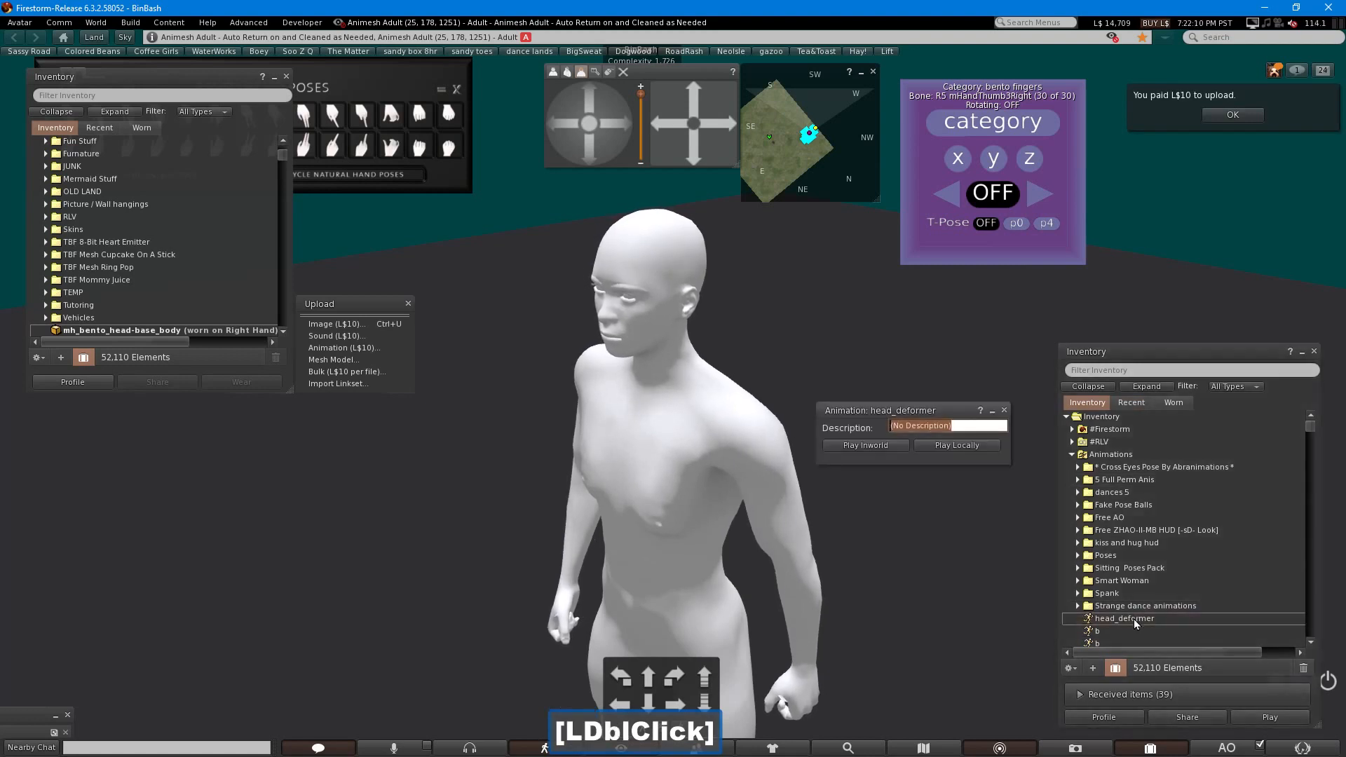
click(847, 443)
drag(856, 414, 885, 397)
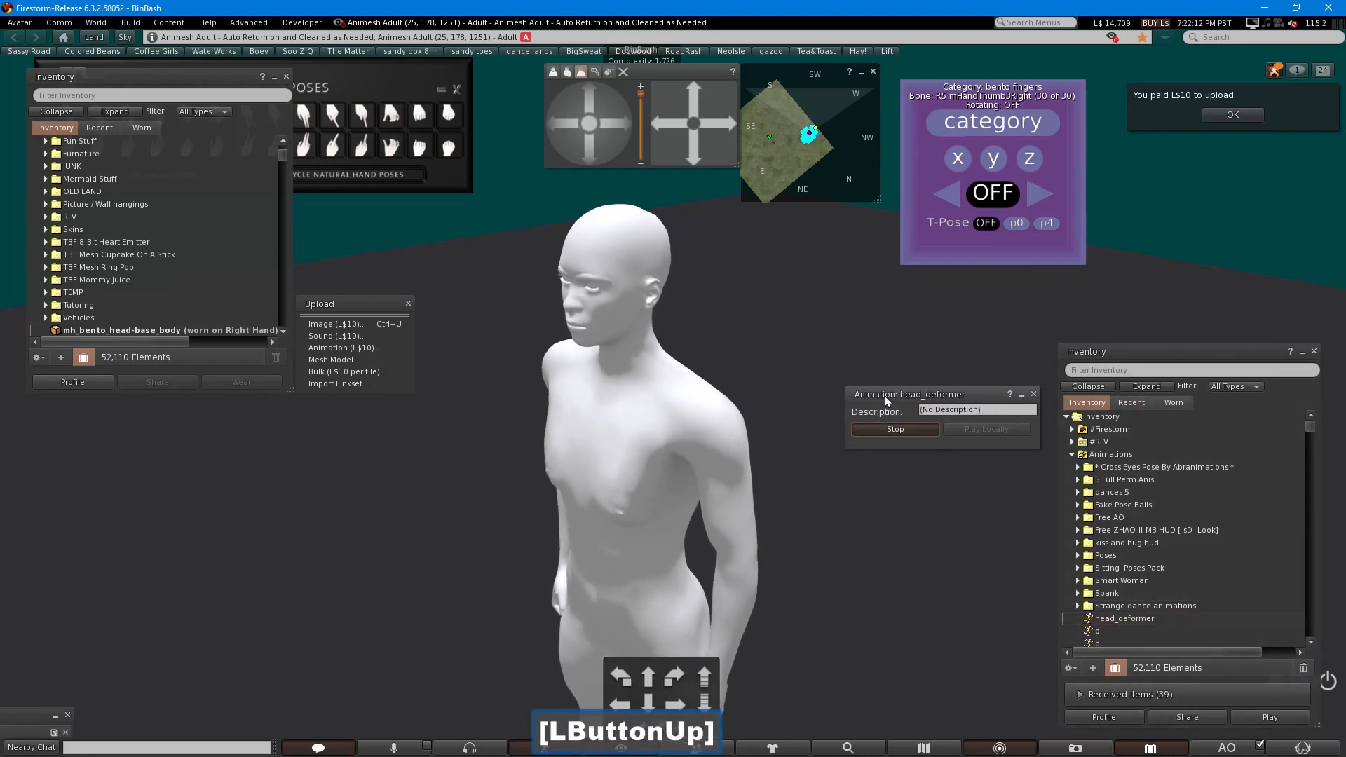
alt+drag(634, 440, 673, 393)
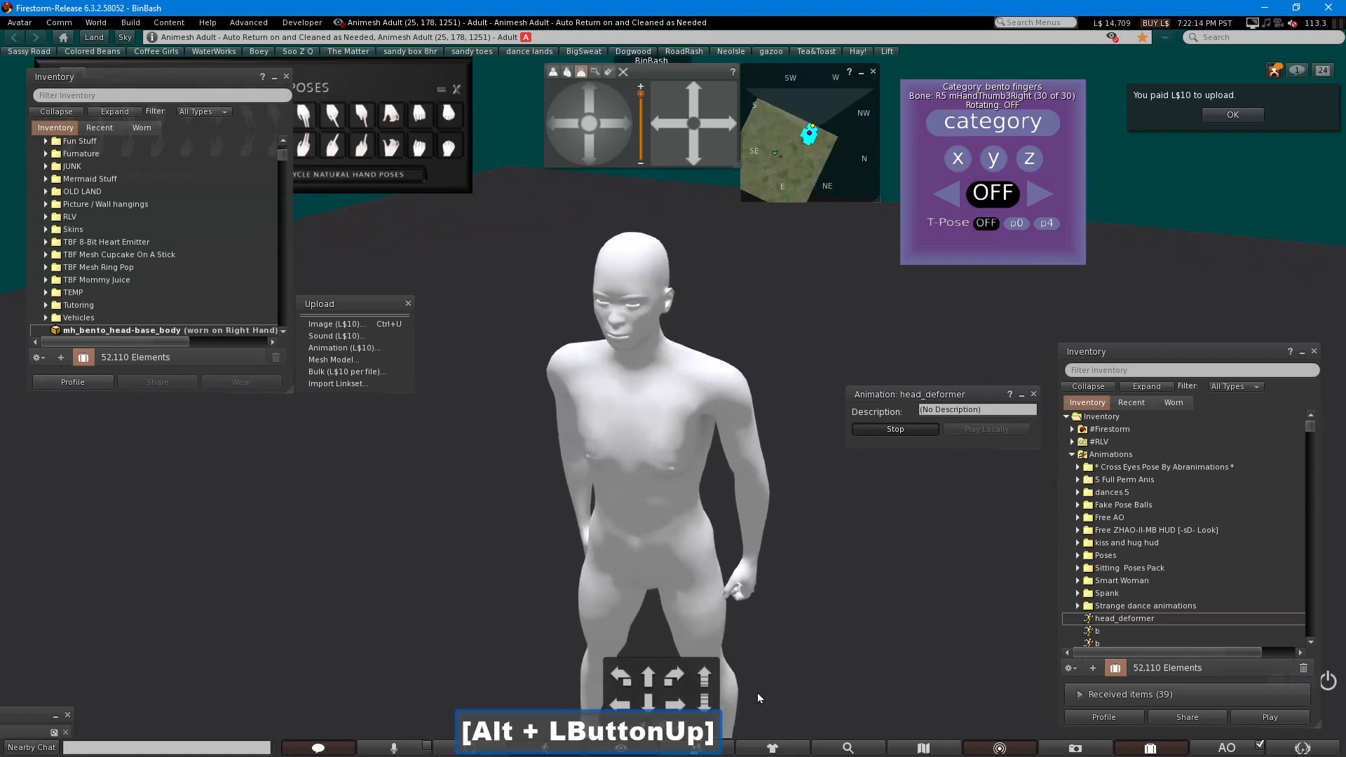